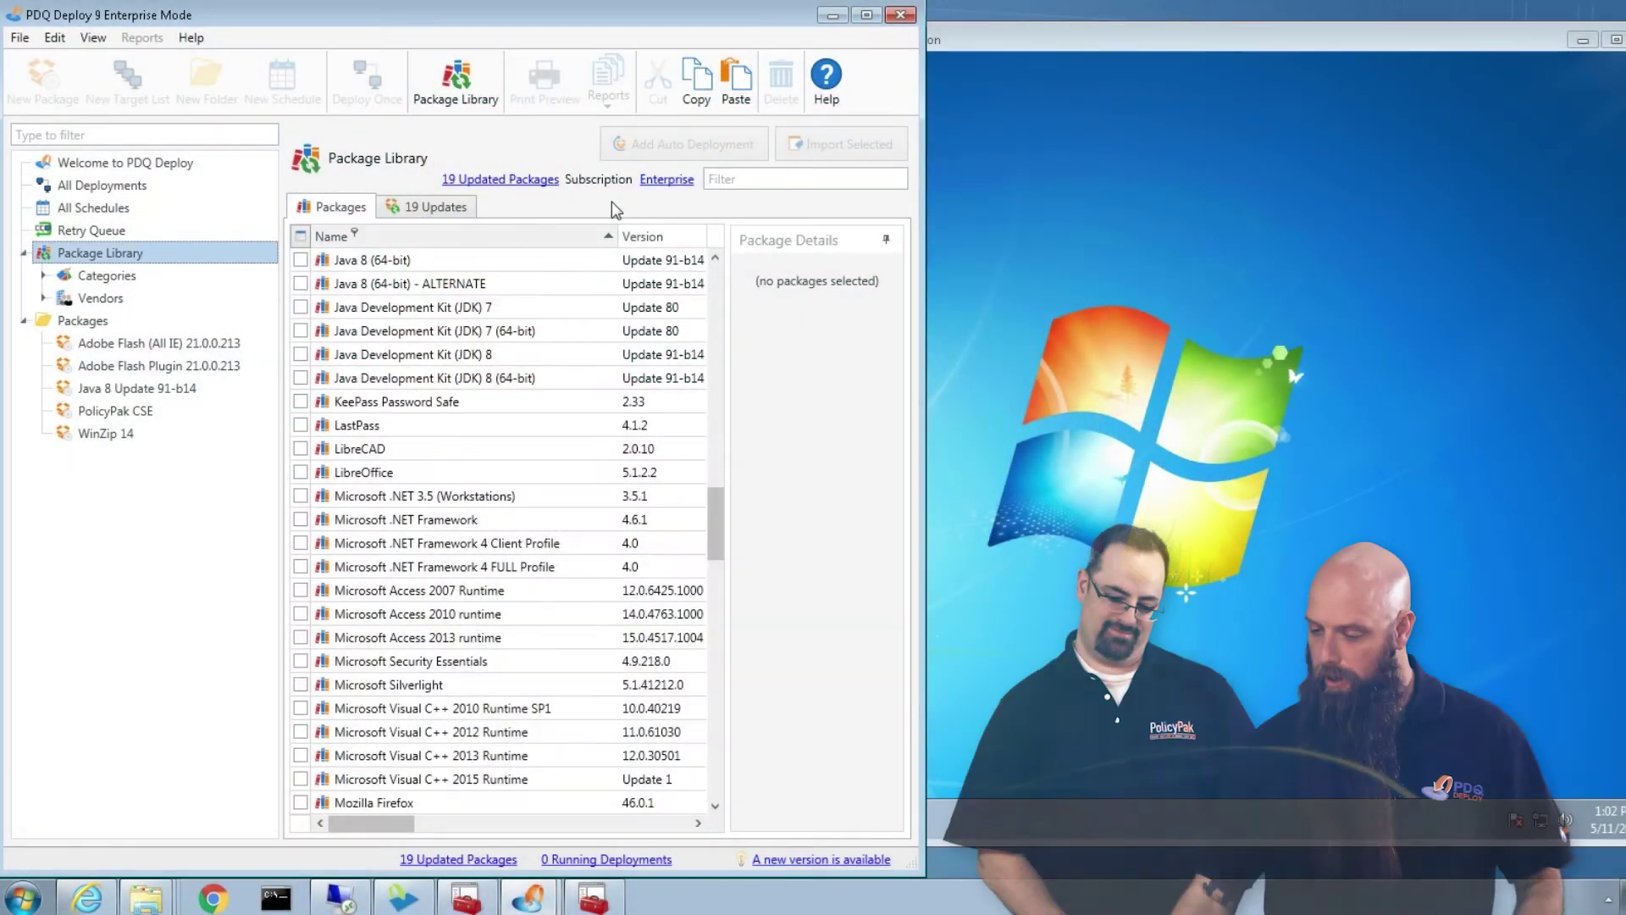
Import Mozilla Firefox 46.0.1 from the Package Library filtered by 'firef' and open its package
click(732, 180)
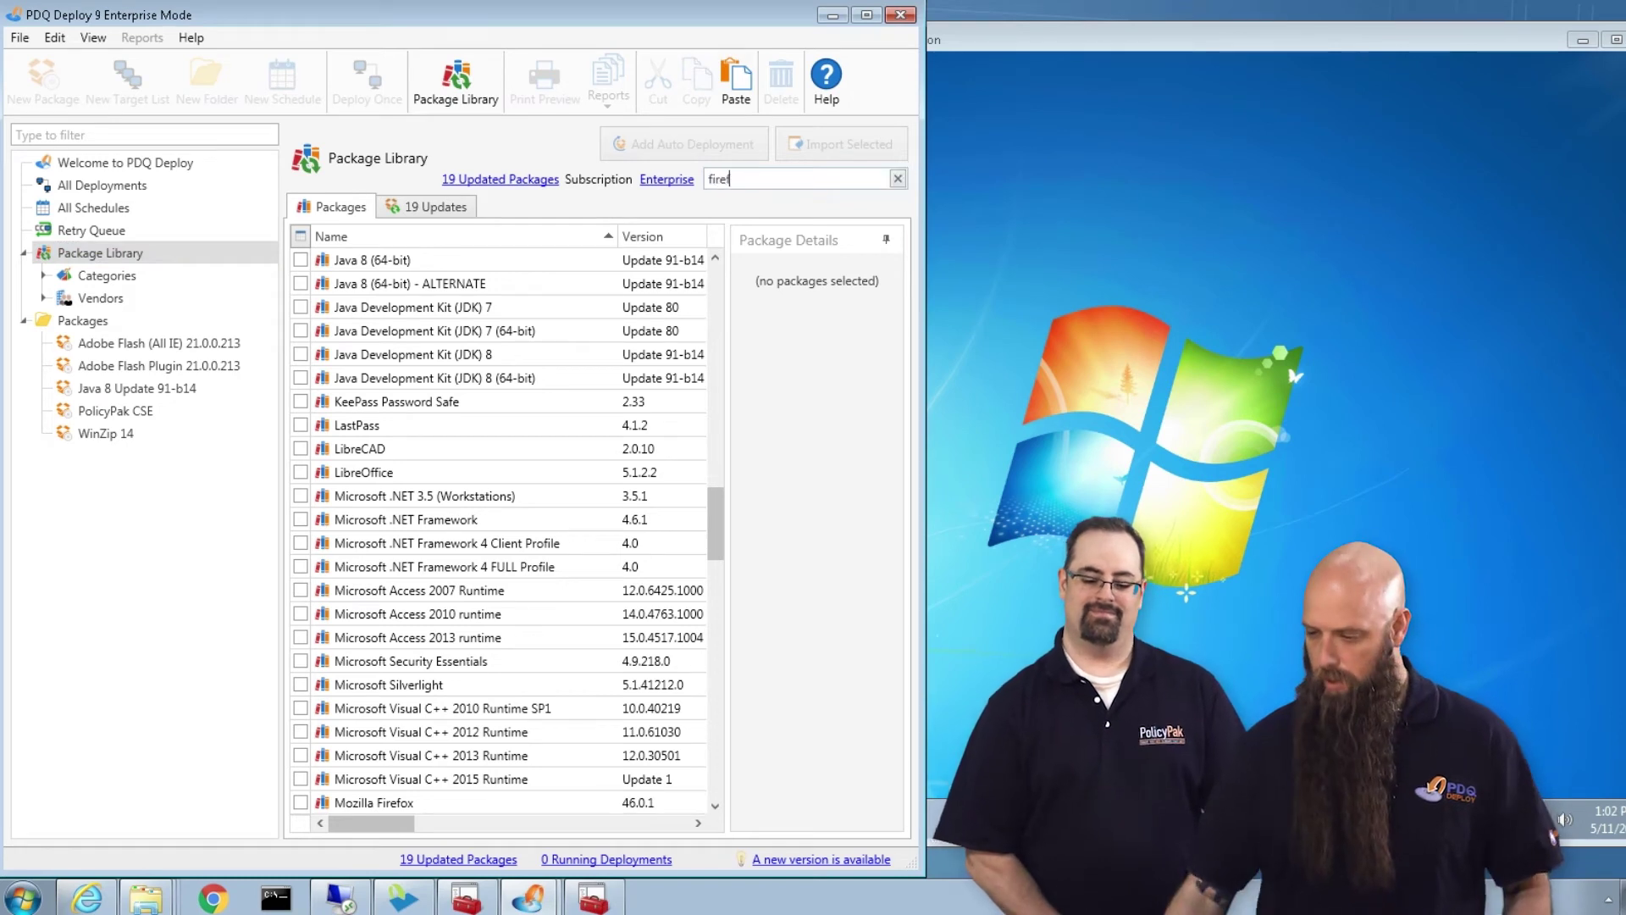
click(299, 286)
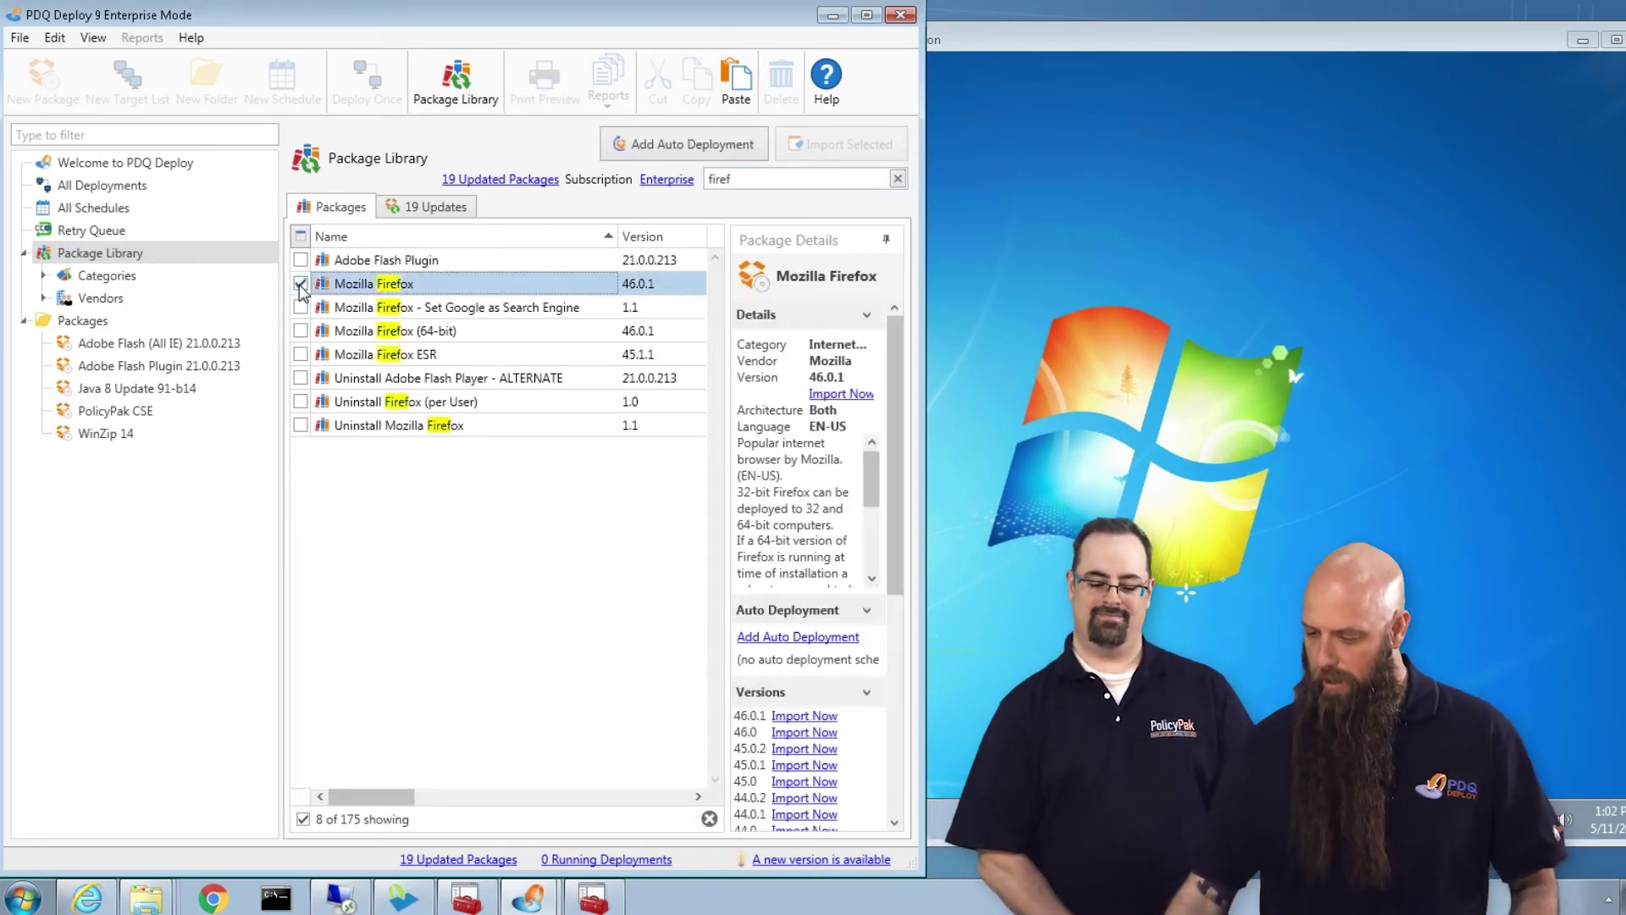
click(820, 151)
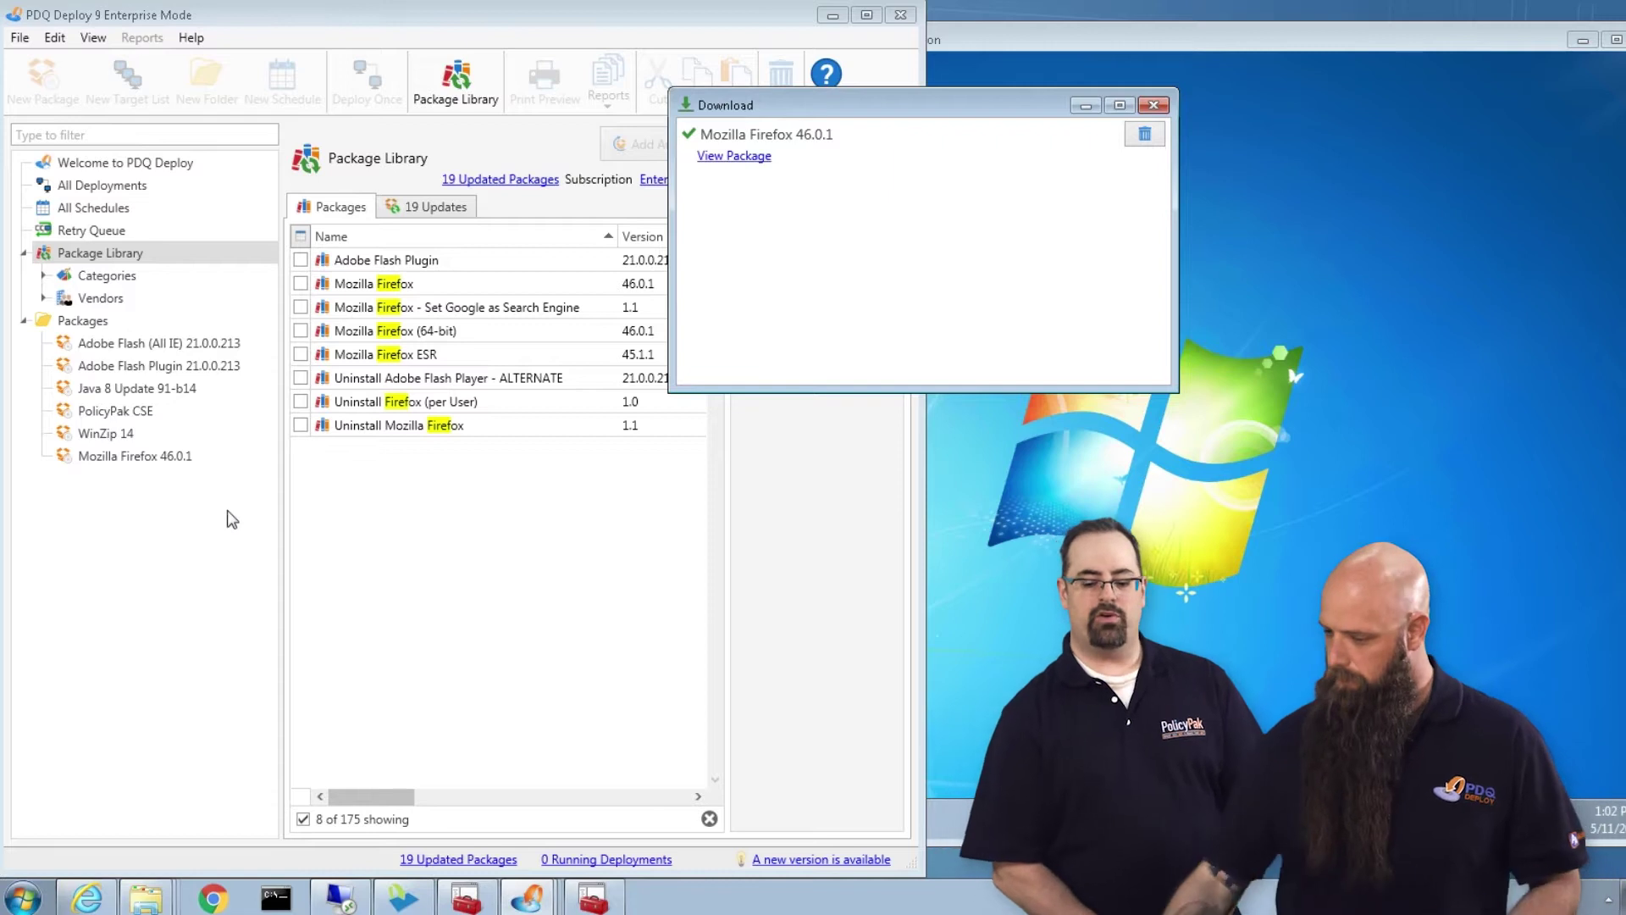
click(1153, 105)
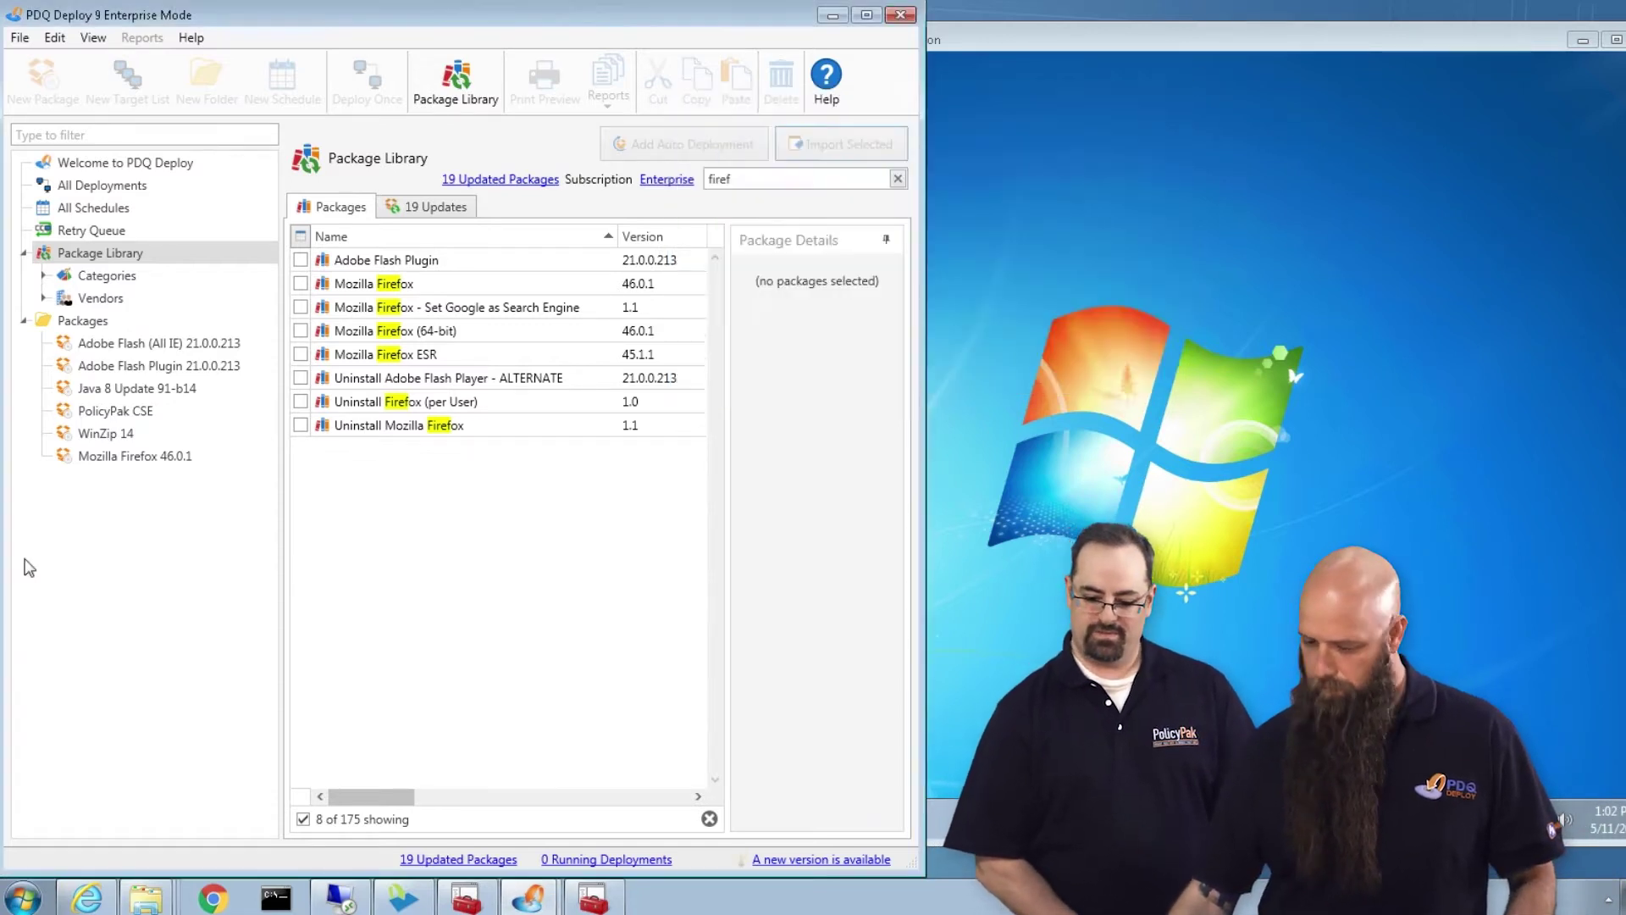
click(99, 455)
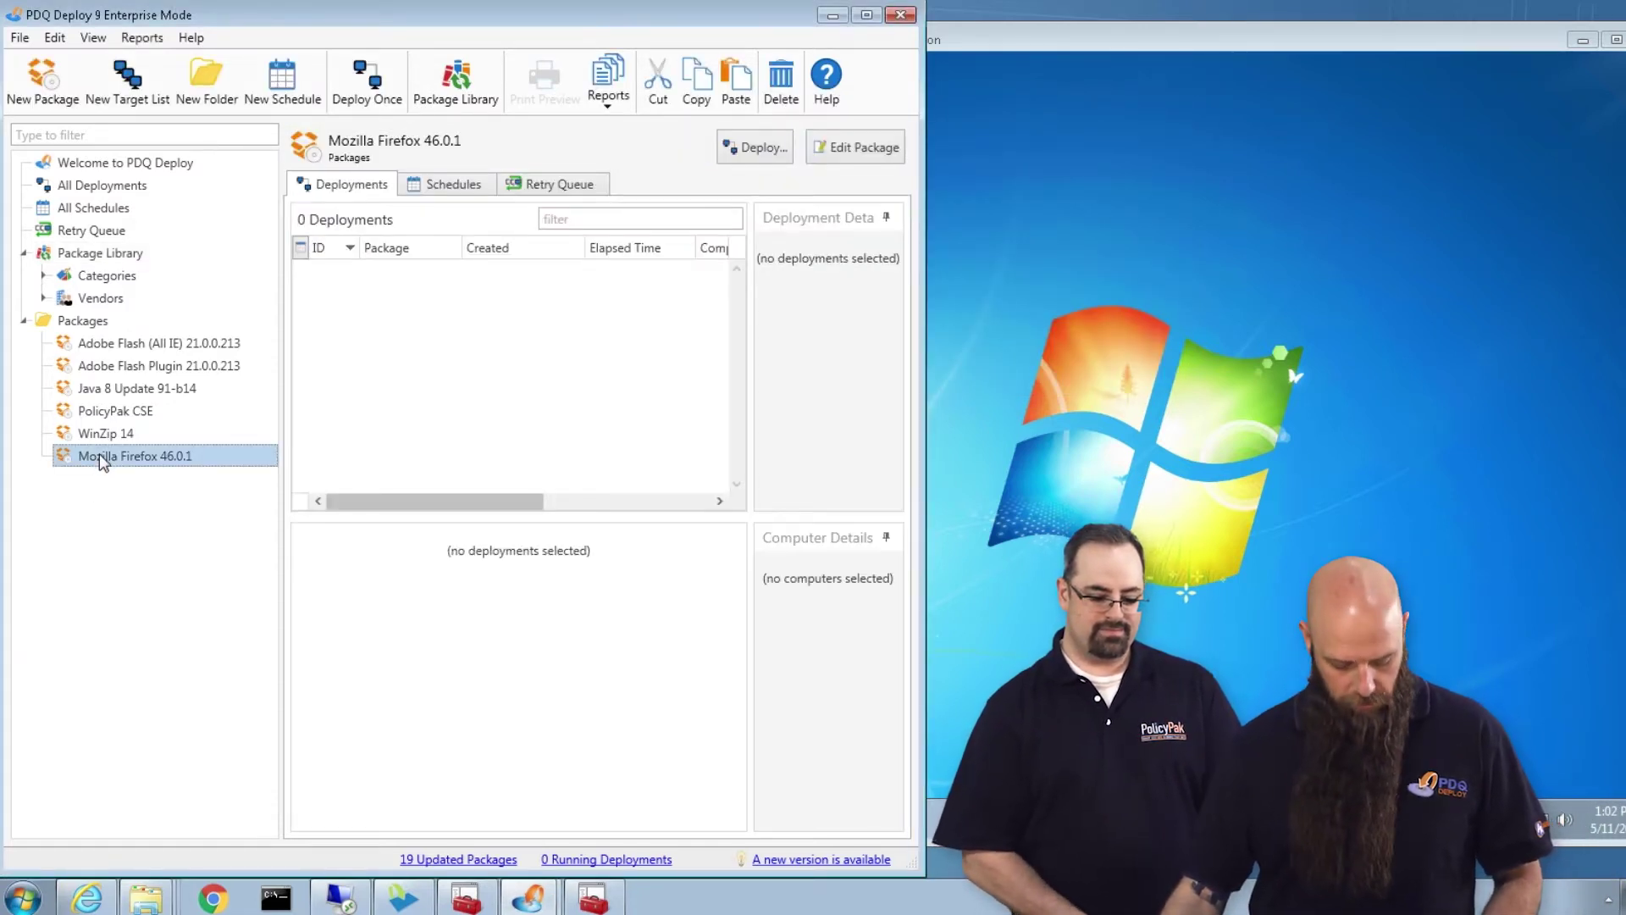
Deploy Firefox 46.0.1 once to targets computer1 and computer2
key(ctrl+d)
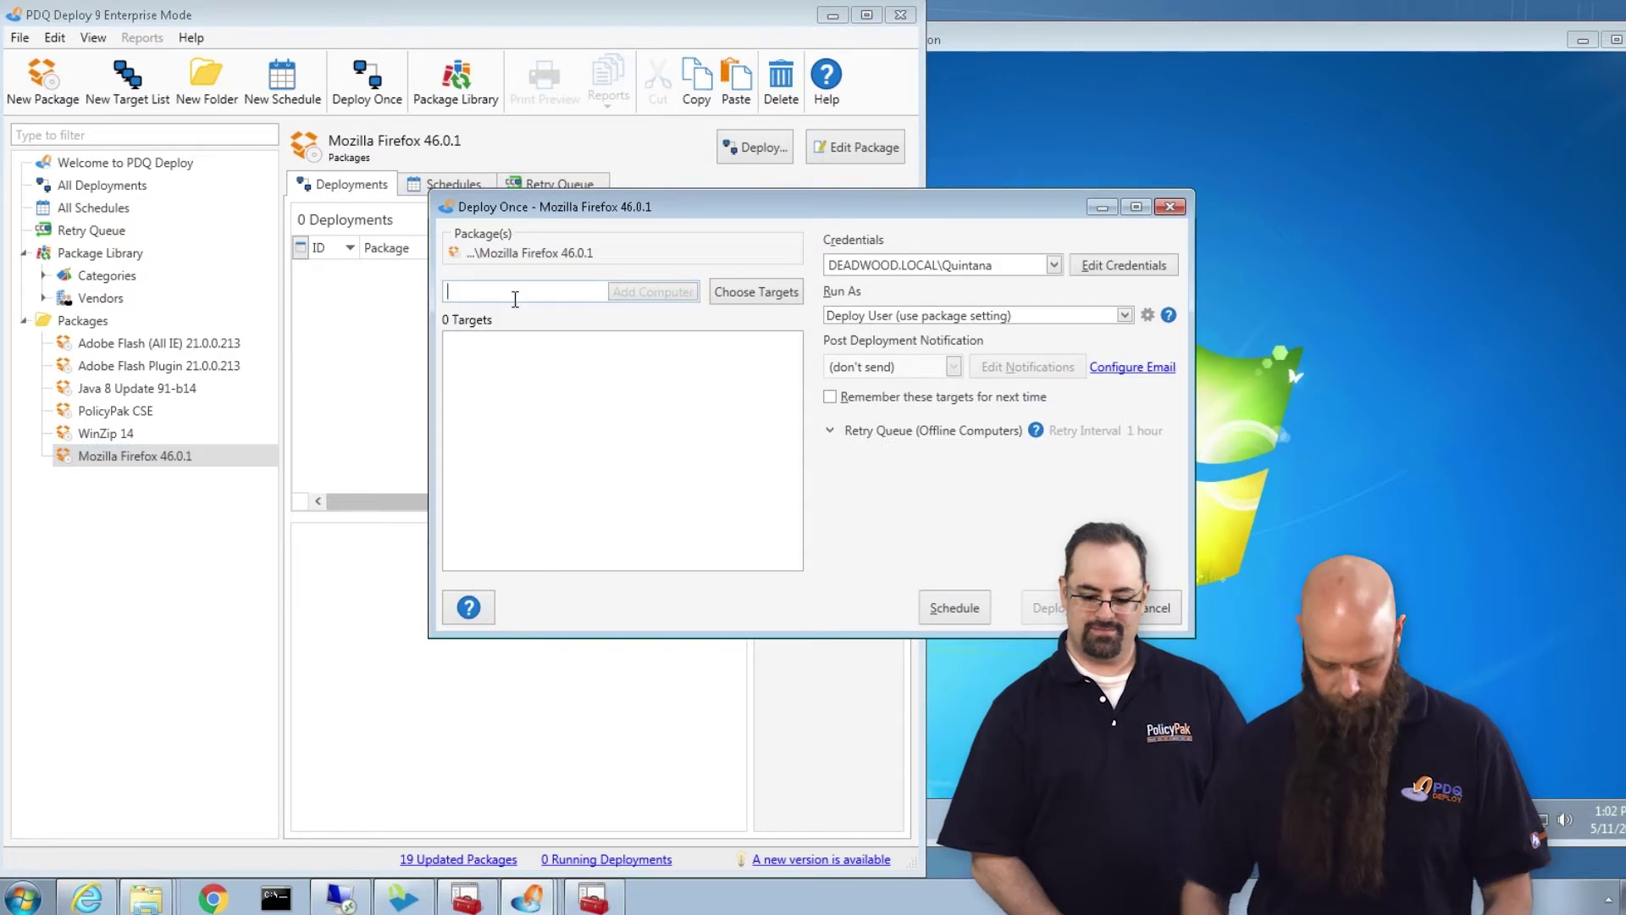
text(computer1)
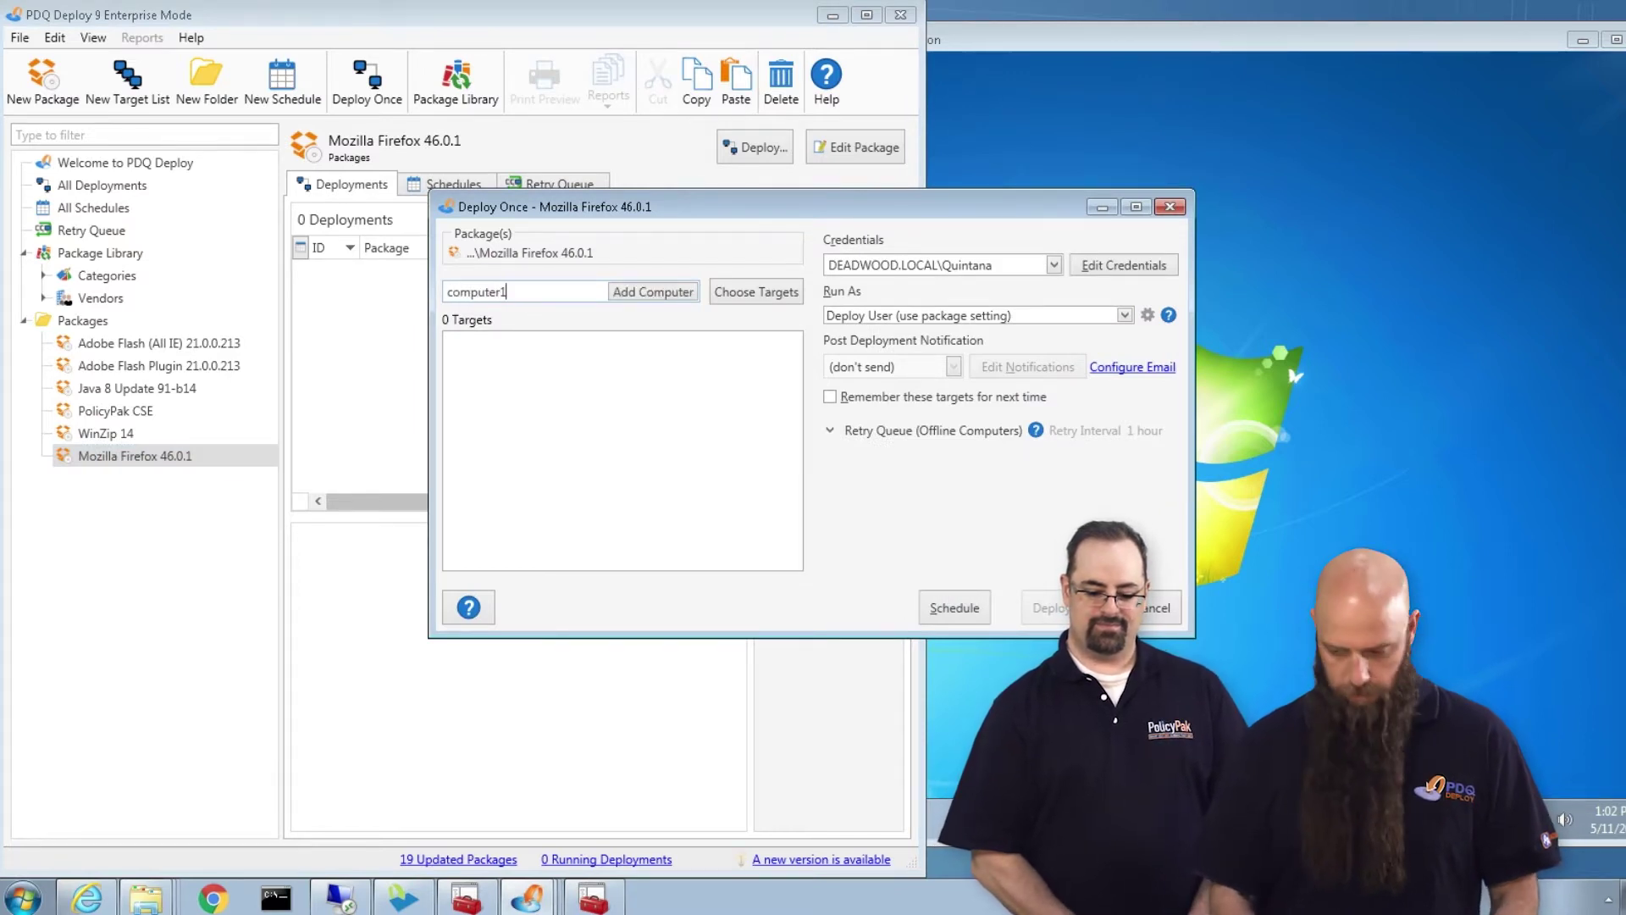
key(Return)
text(computer)
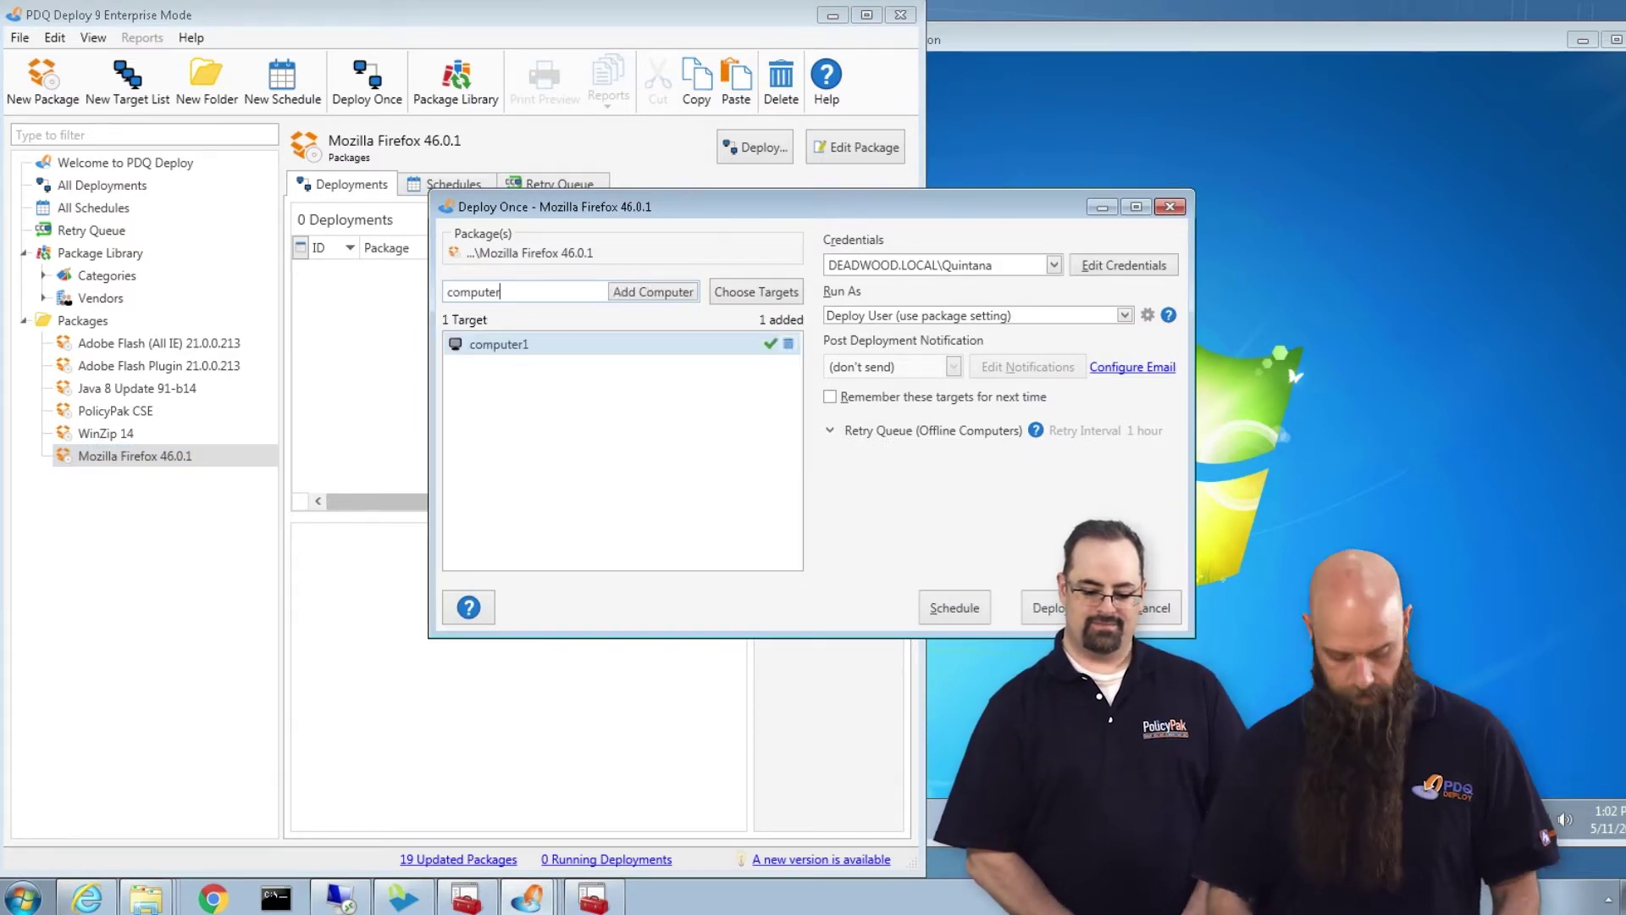
text(2)
key(Return)
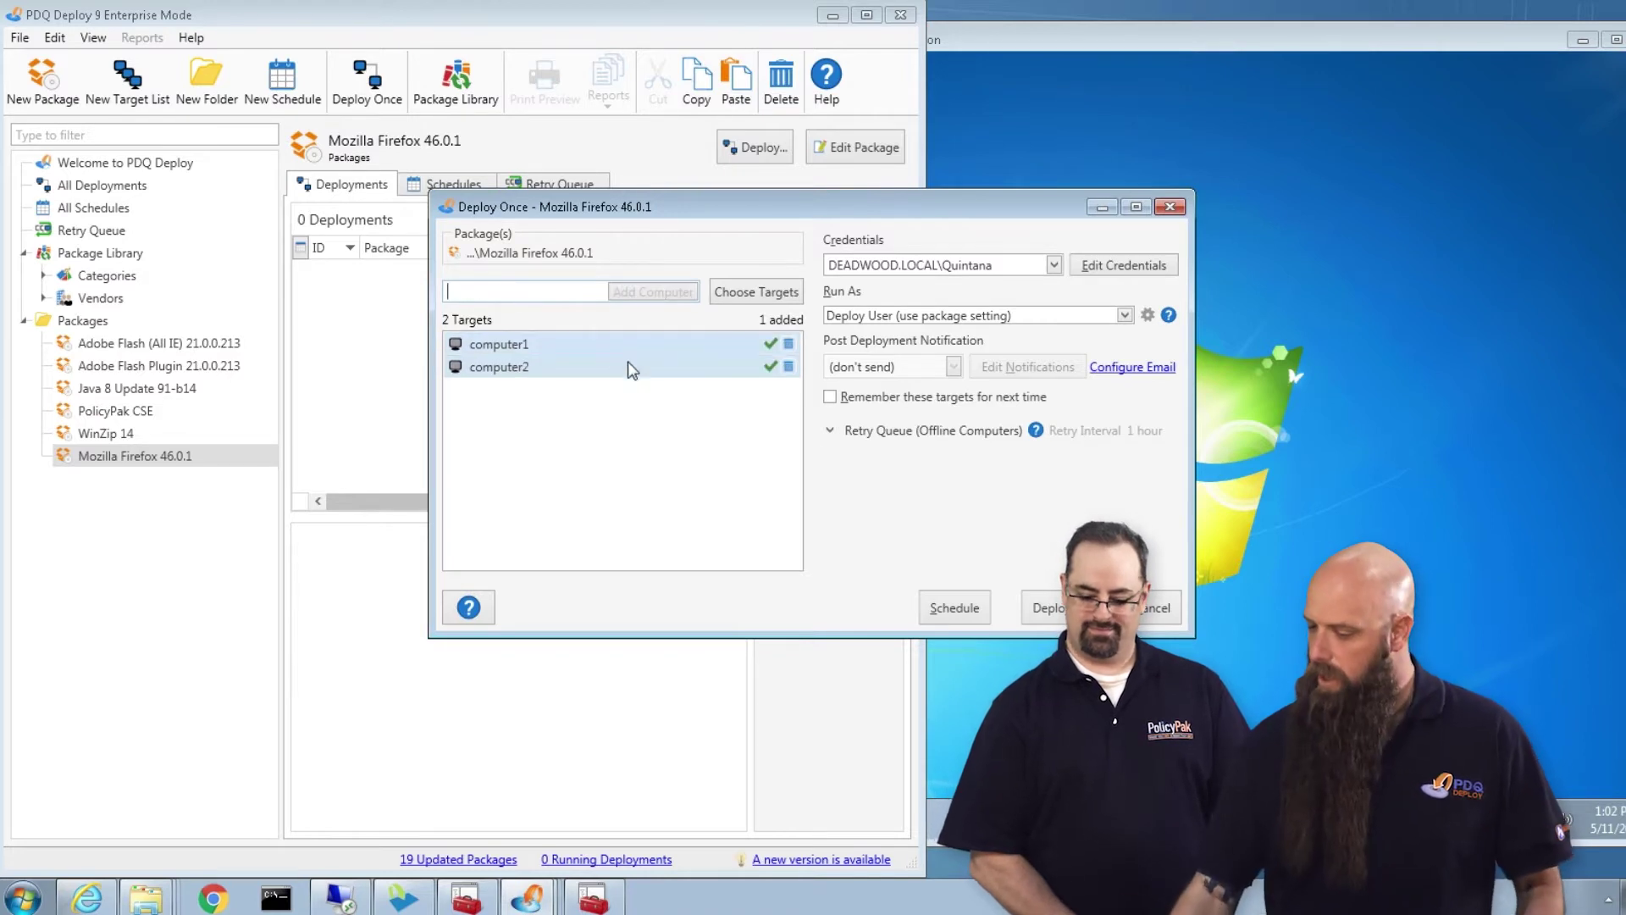
click(1047, 607)
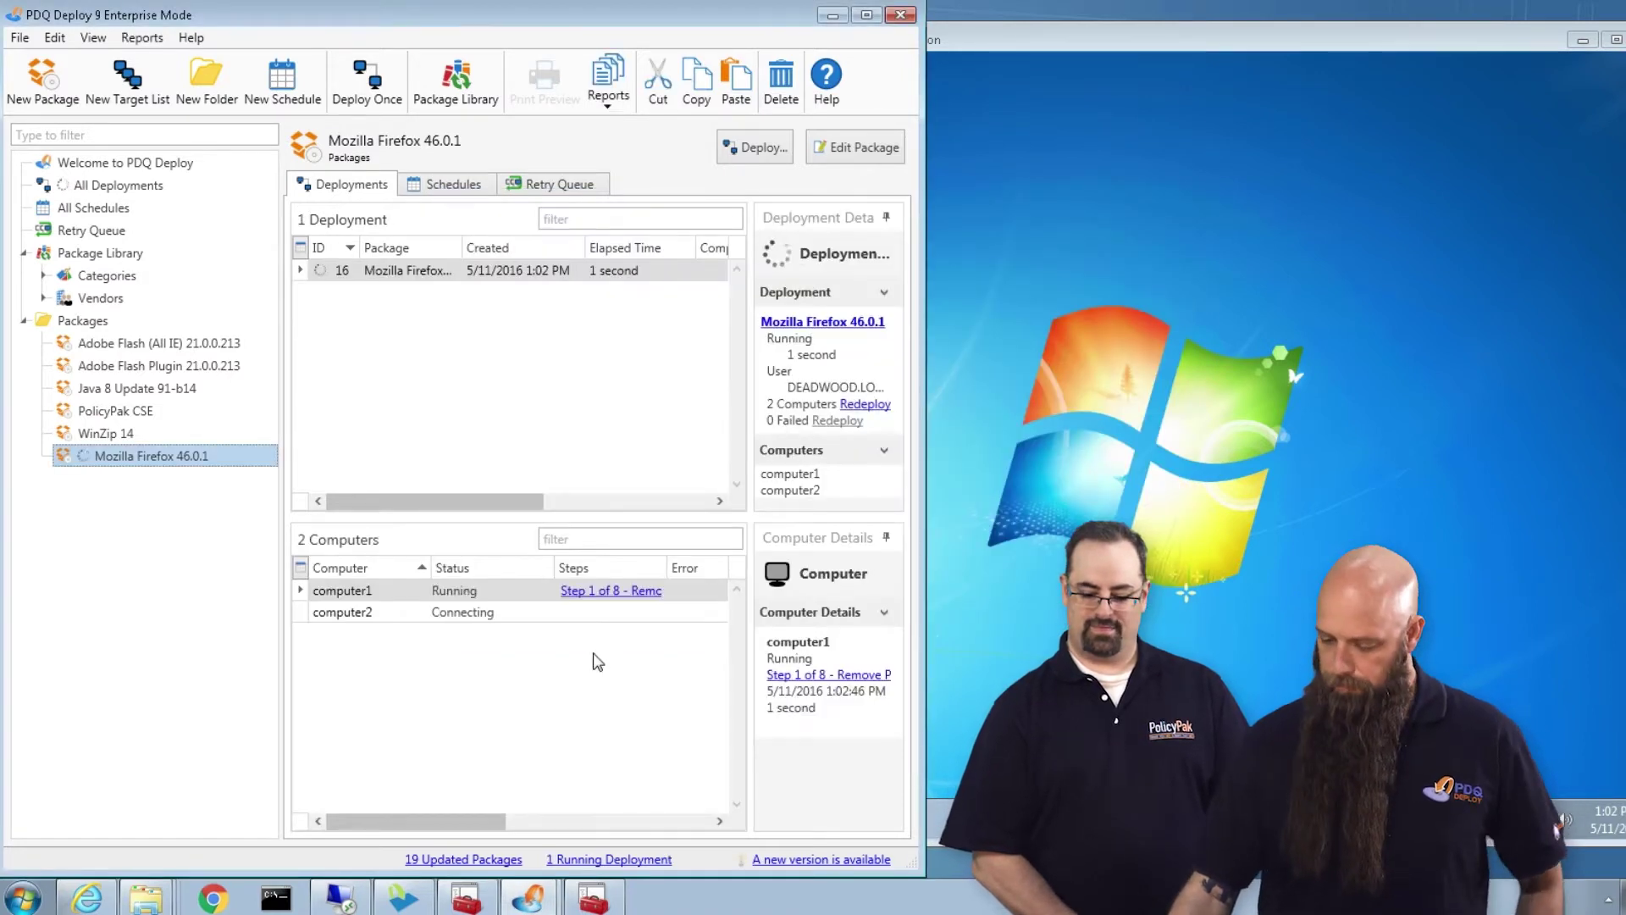
Confirm both computers show Successful with 8 of 8 steps, then minimize PDQ Deploy
click(1136, 428)
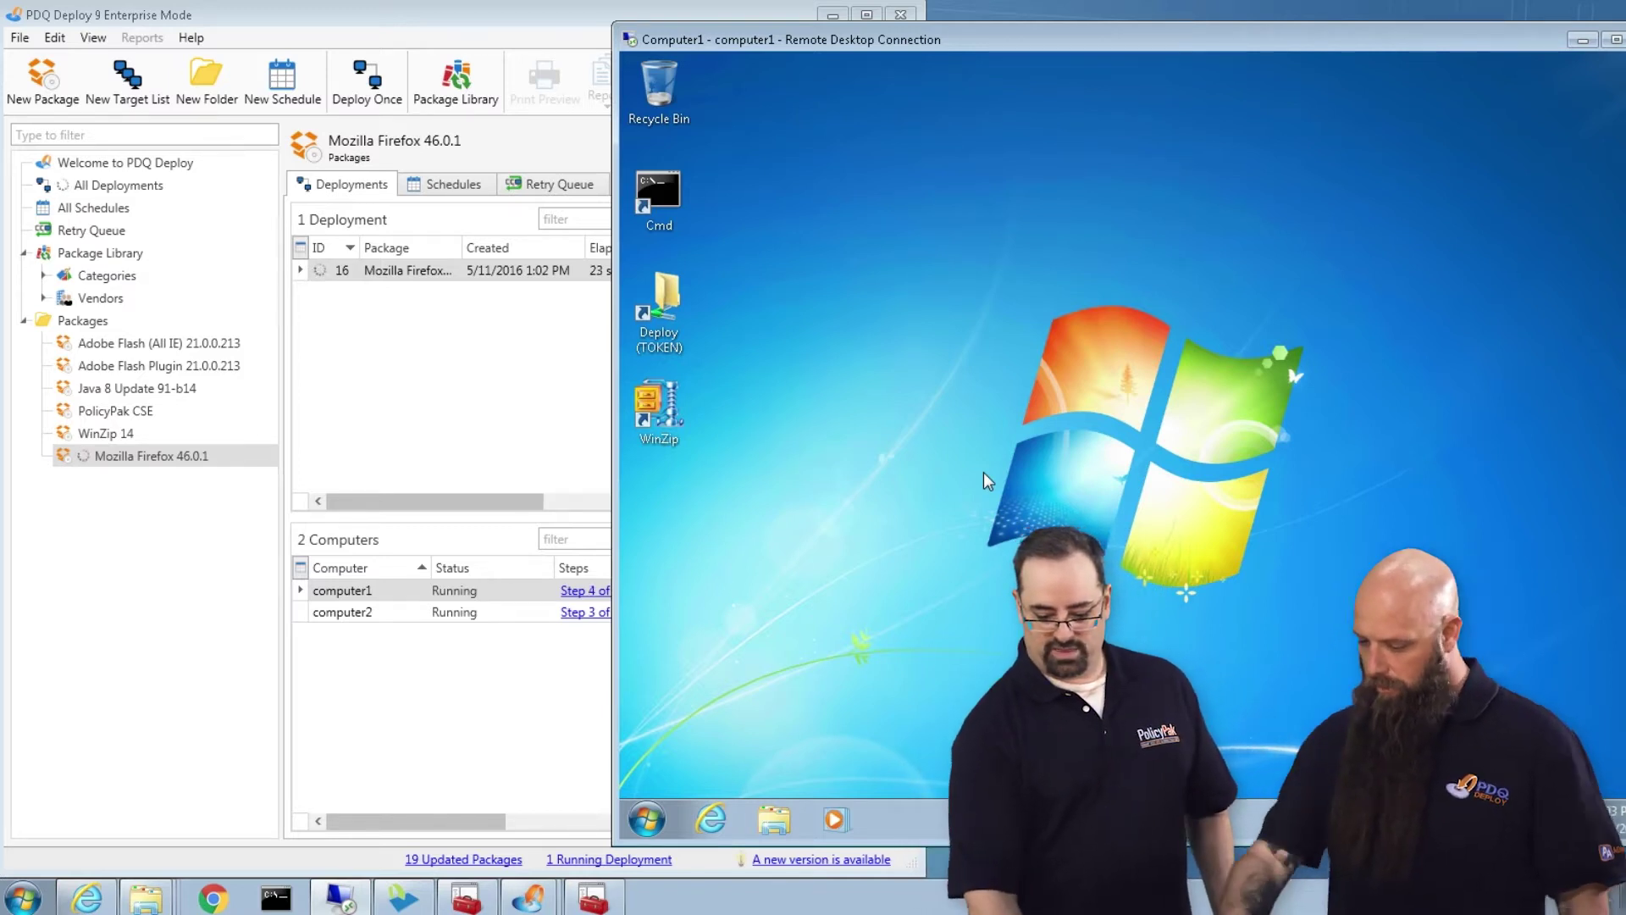
click(500, 17)
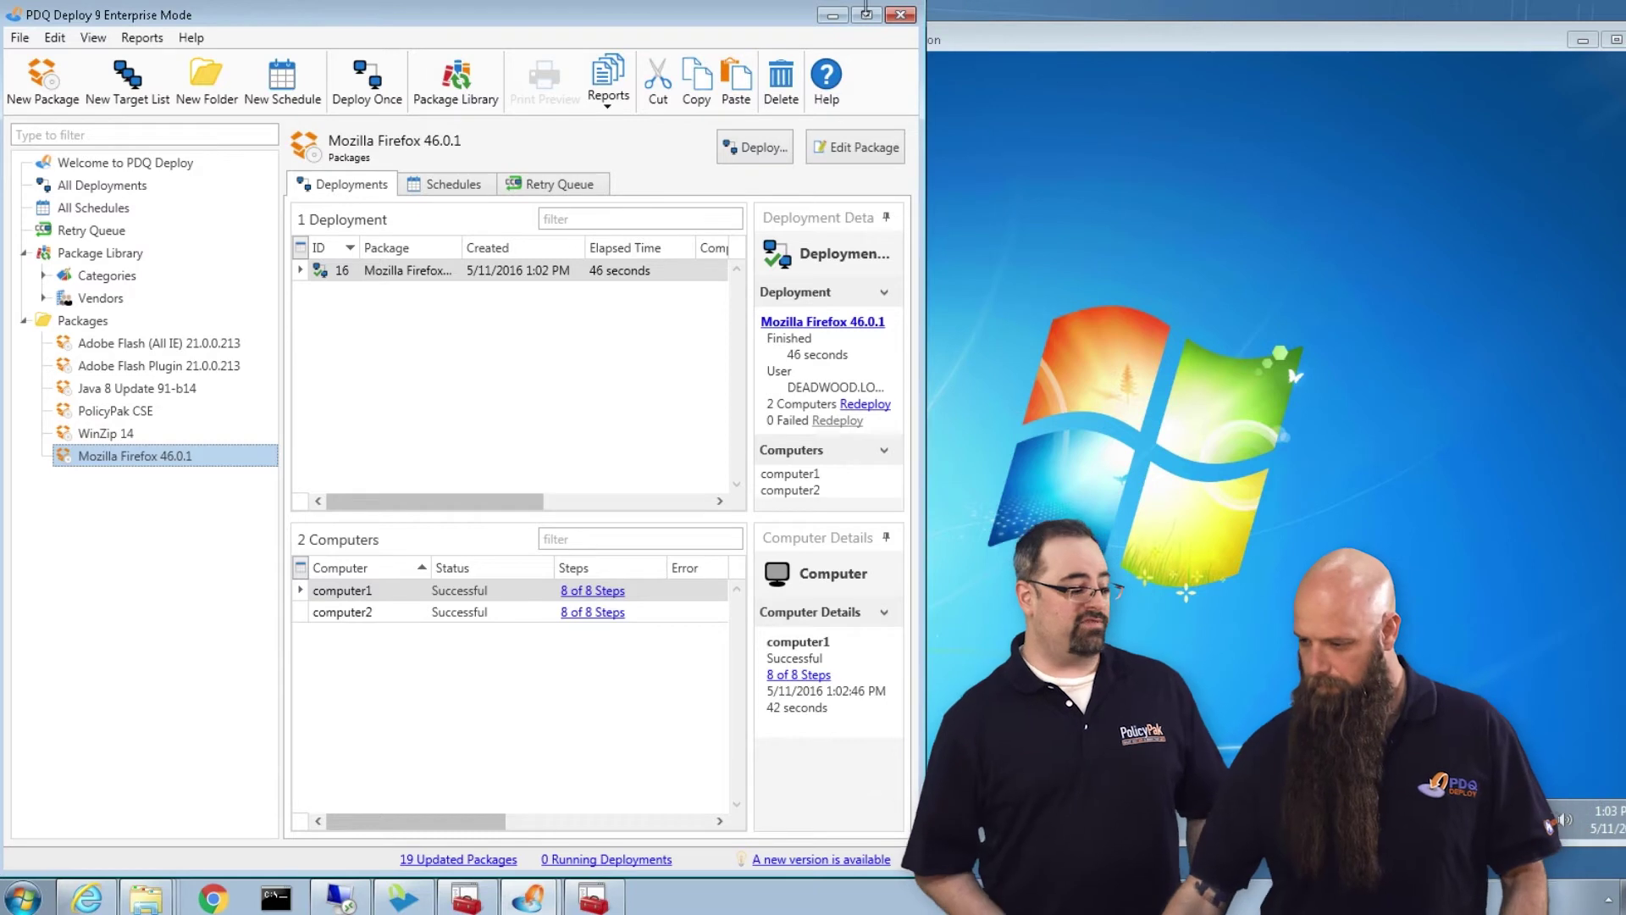
click(833, 16)
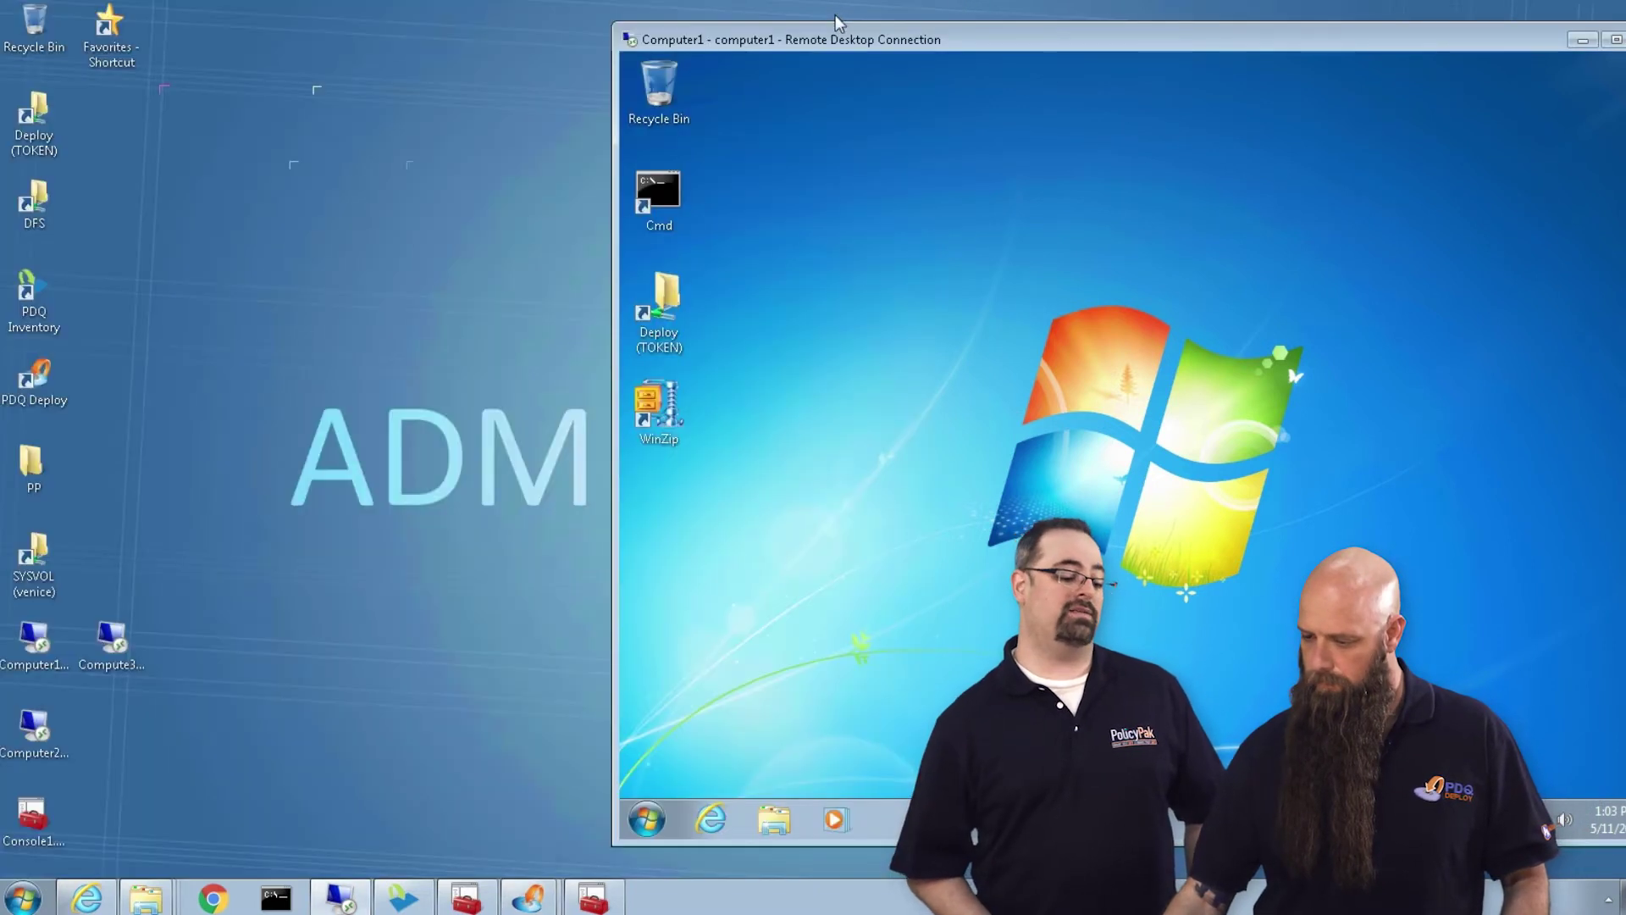
Launch Mozilla Firefox from All Programs on computer1 and finish the Internet Explorer import wizard
drag(921, 39, 683, 41)
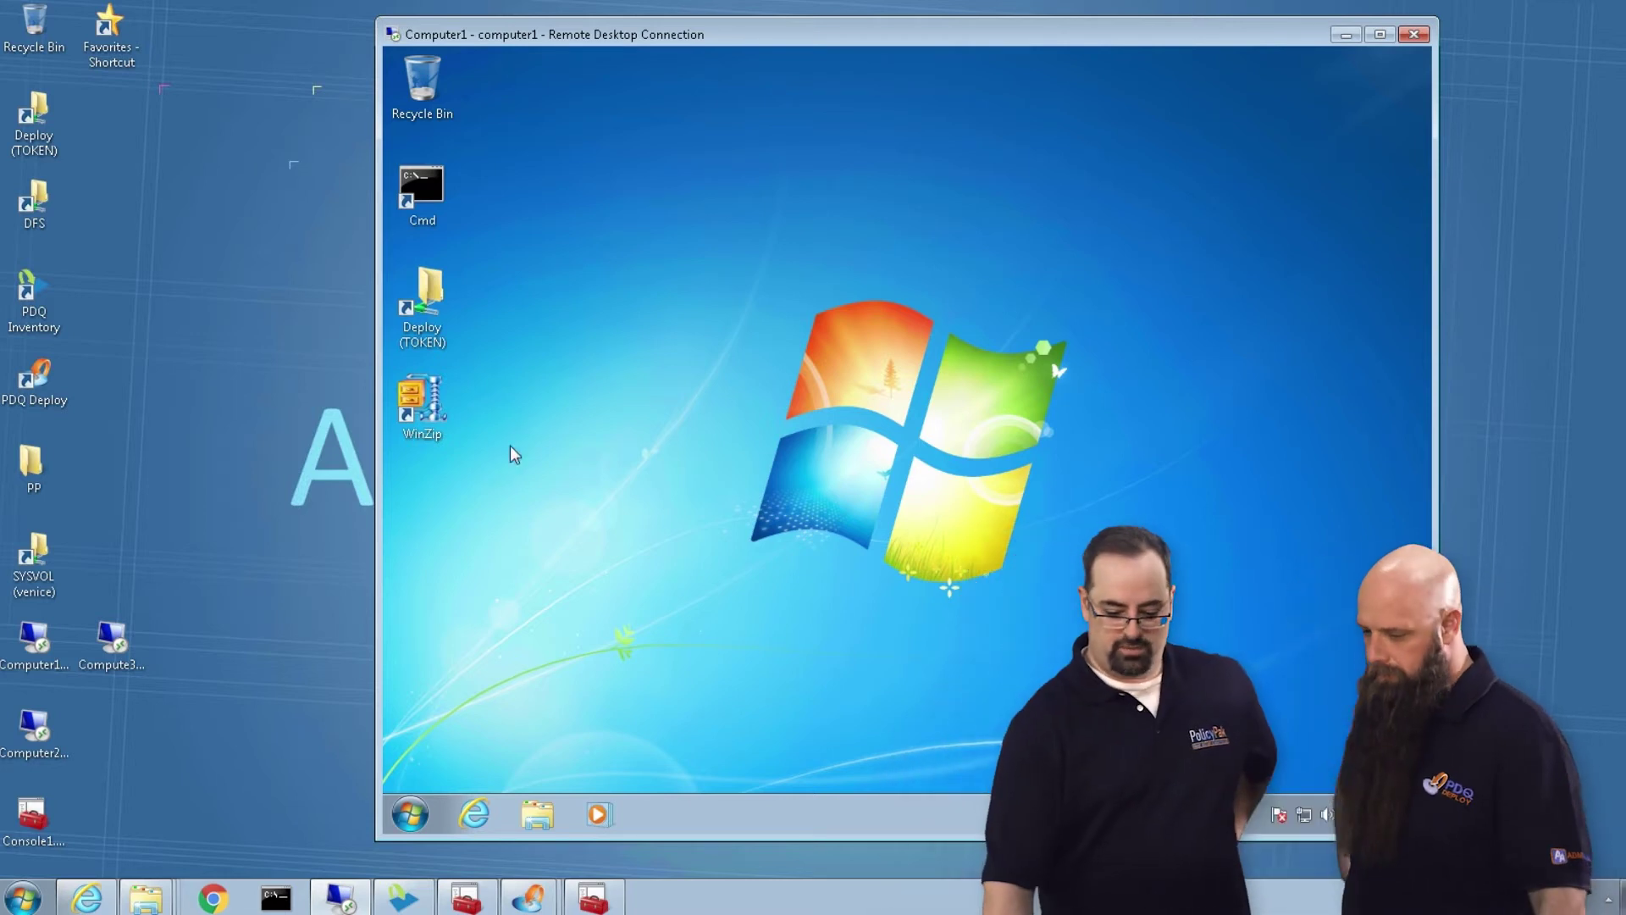
click(410, 814)
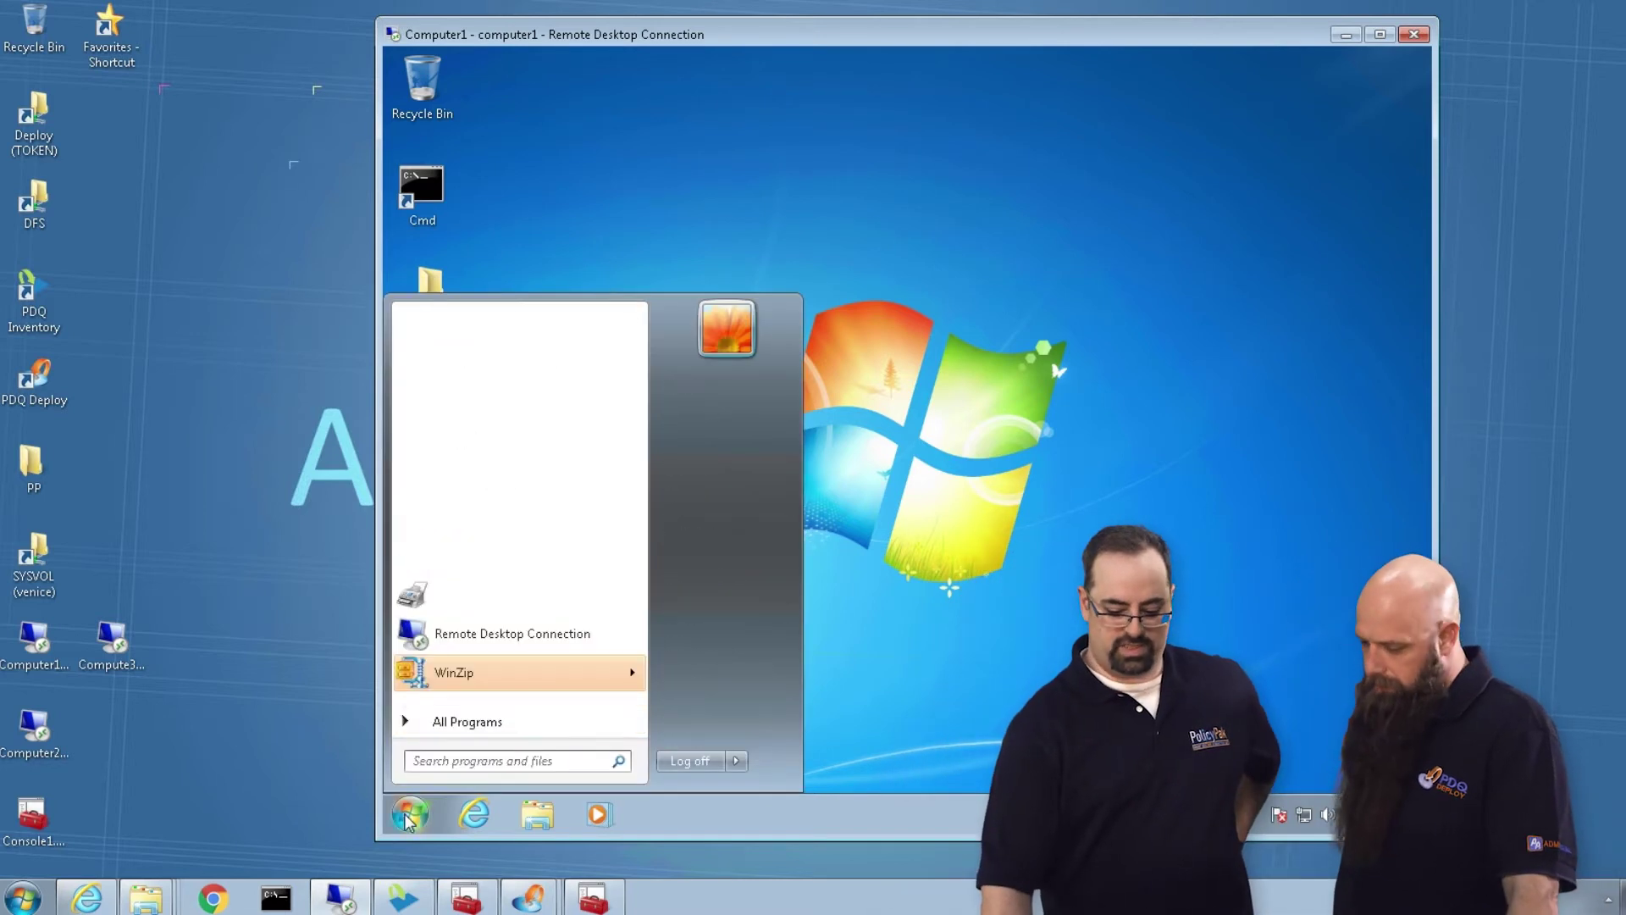
click(555, 733)
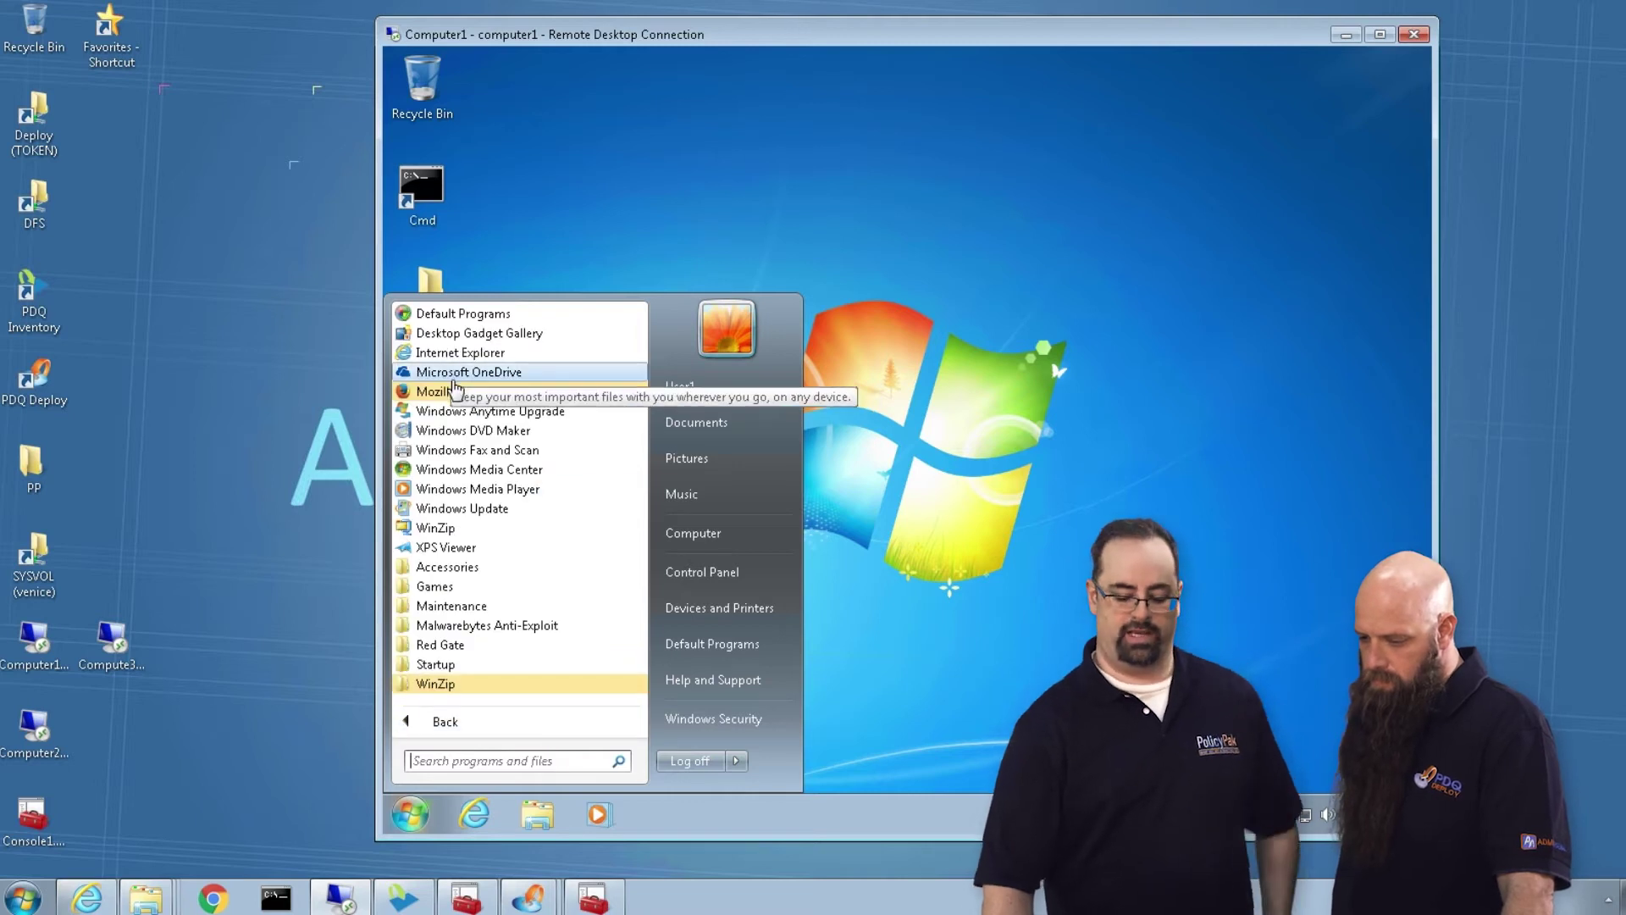
drag(435, 528, 458, 393)
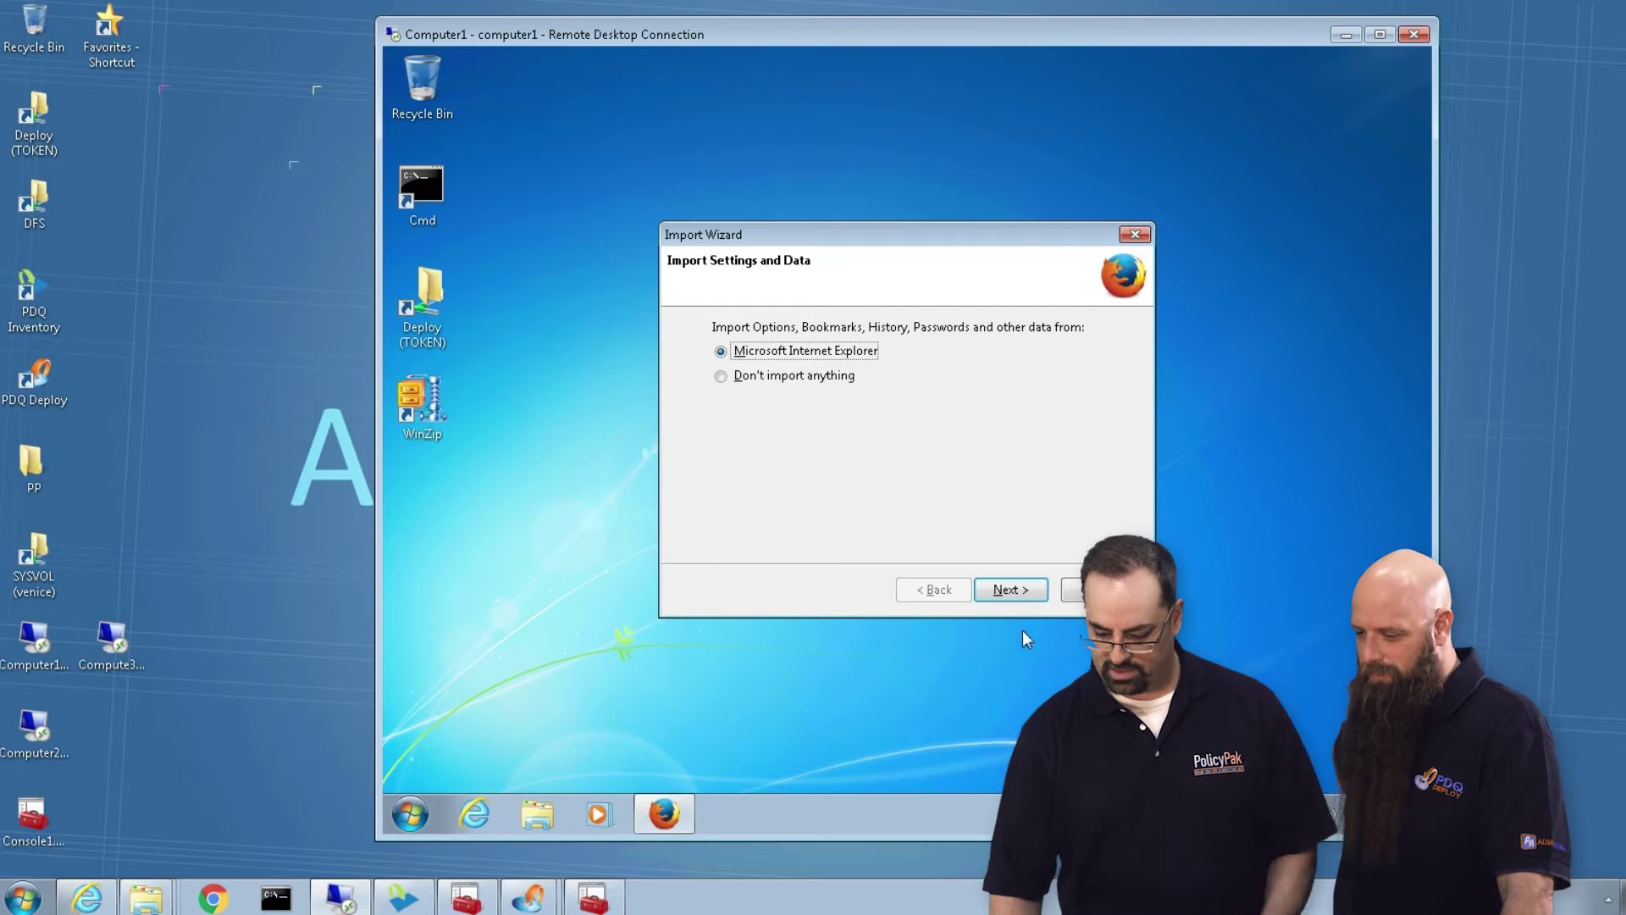
click(1007, 591)
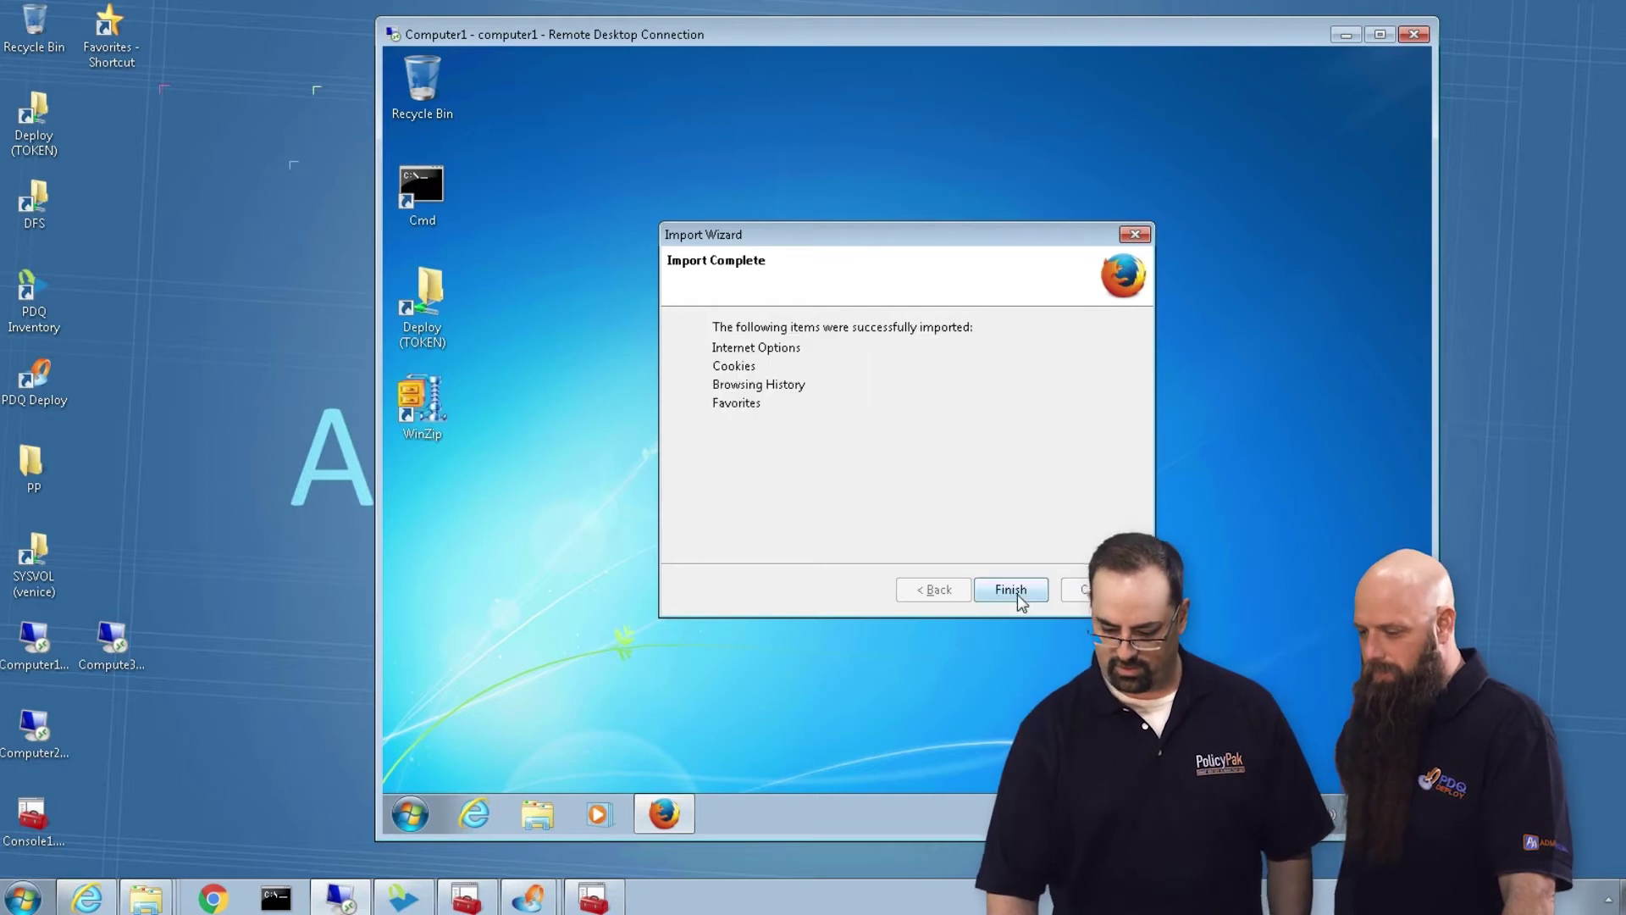
click(1013, 591)
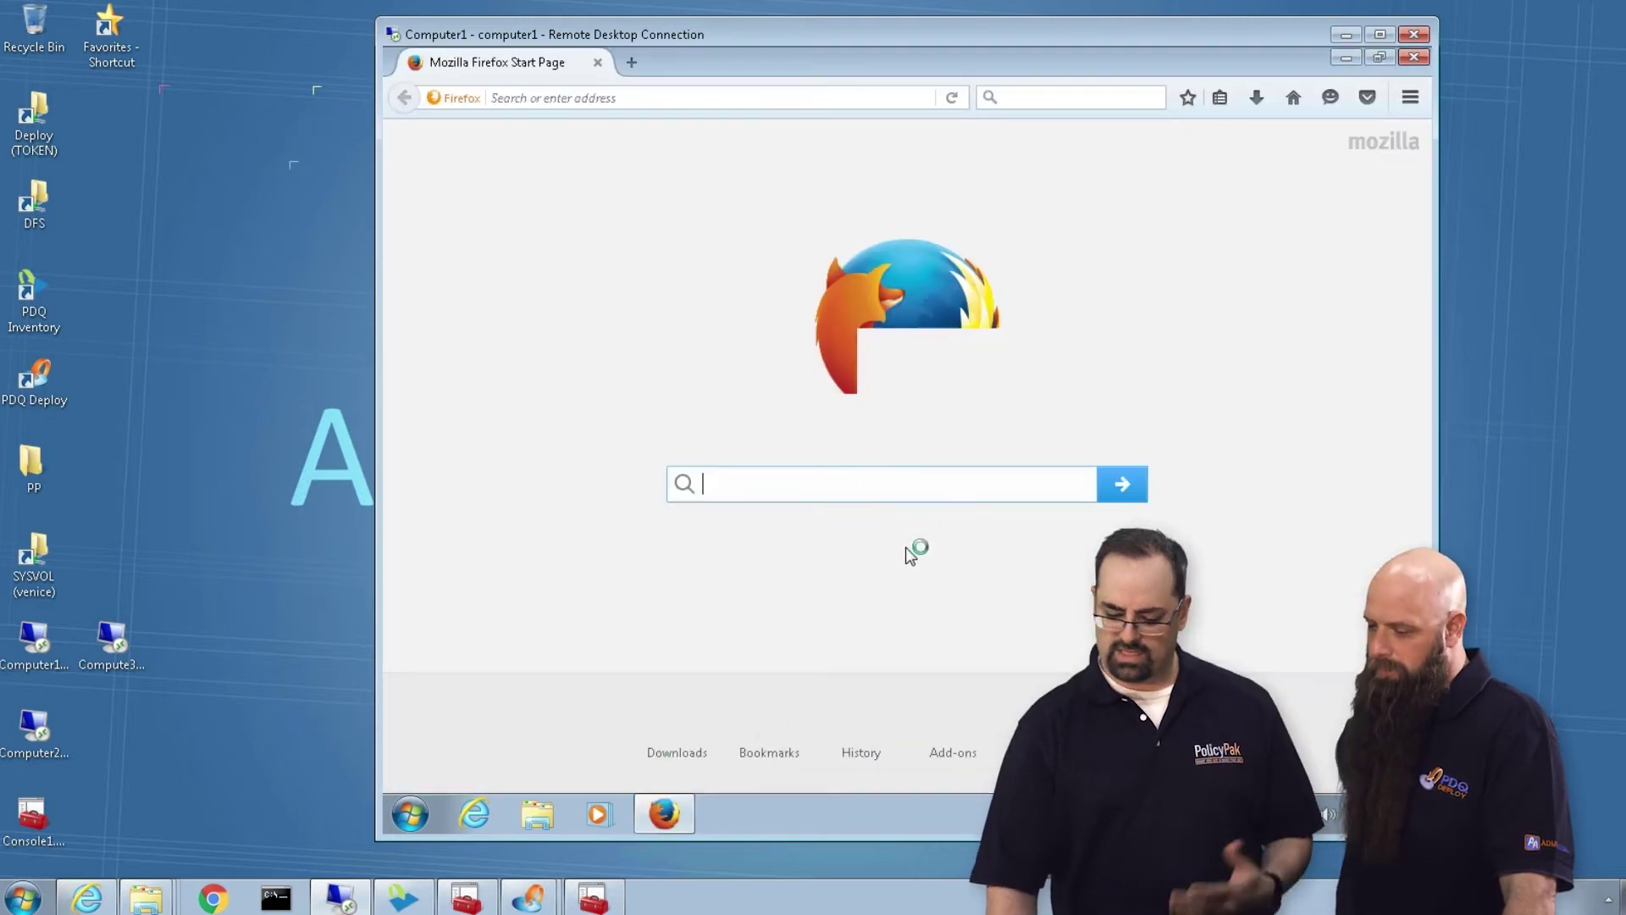
Open Firefox Options and try editing the home page address
click(1410, 97)
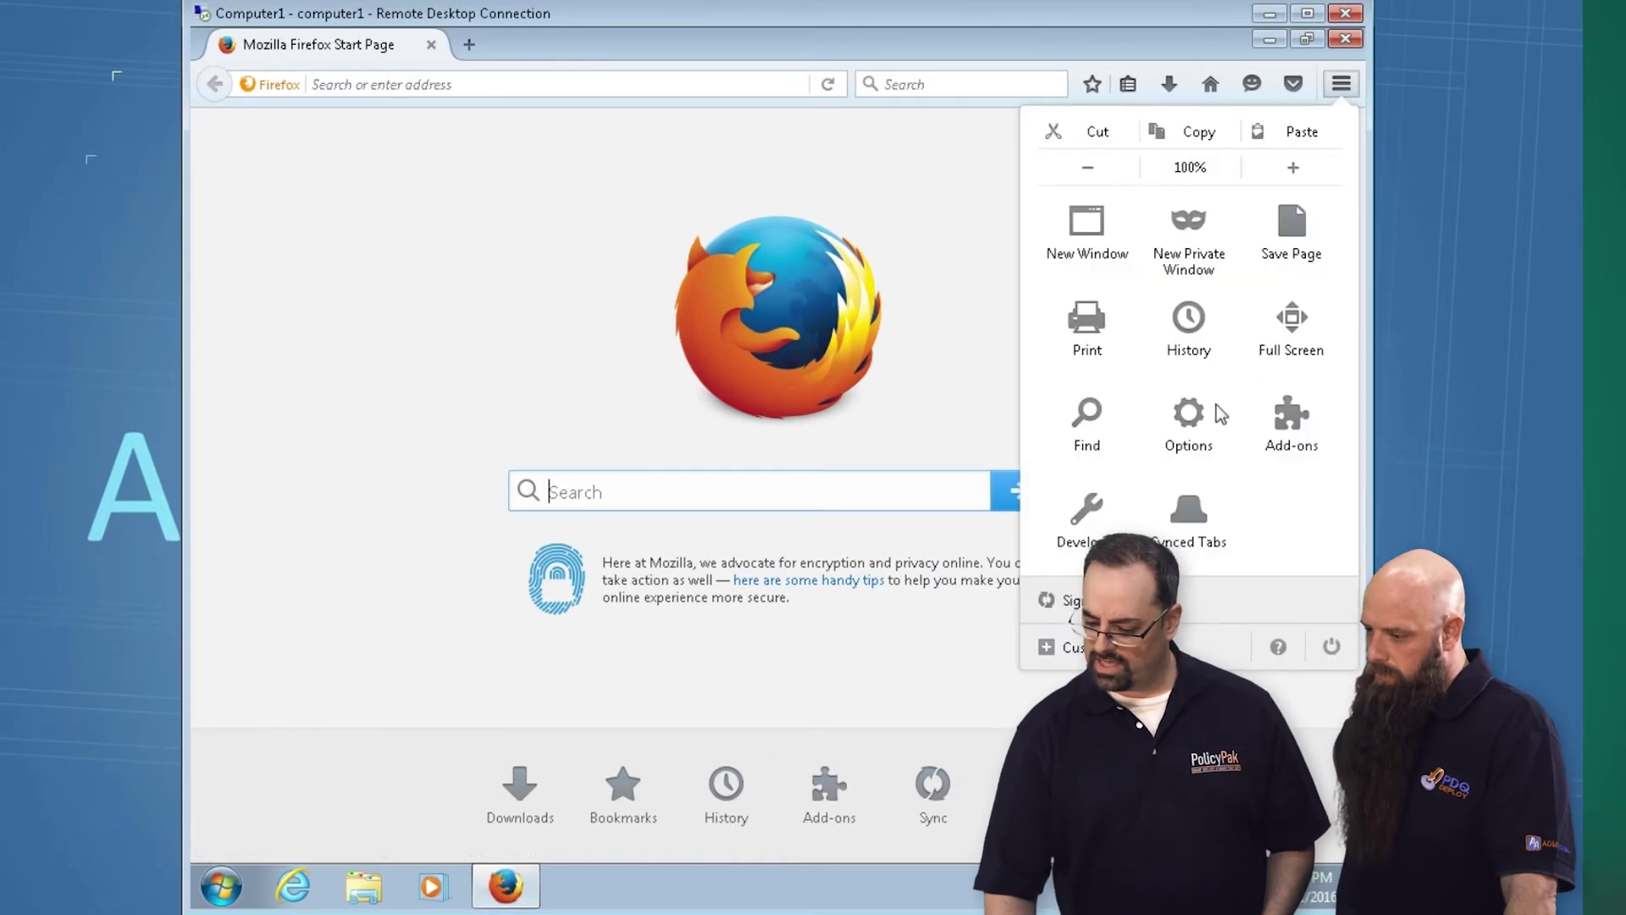
click(1191, 430)
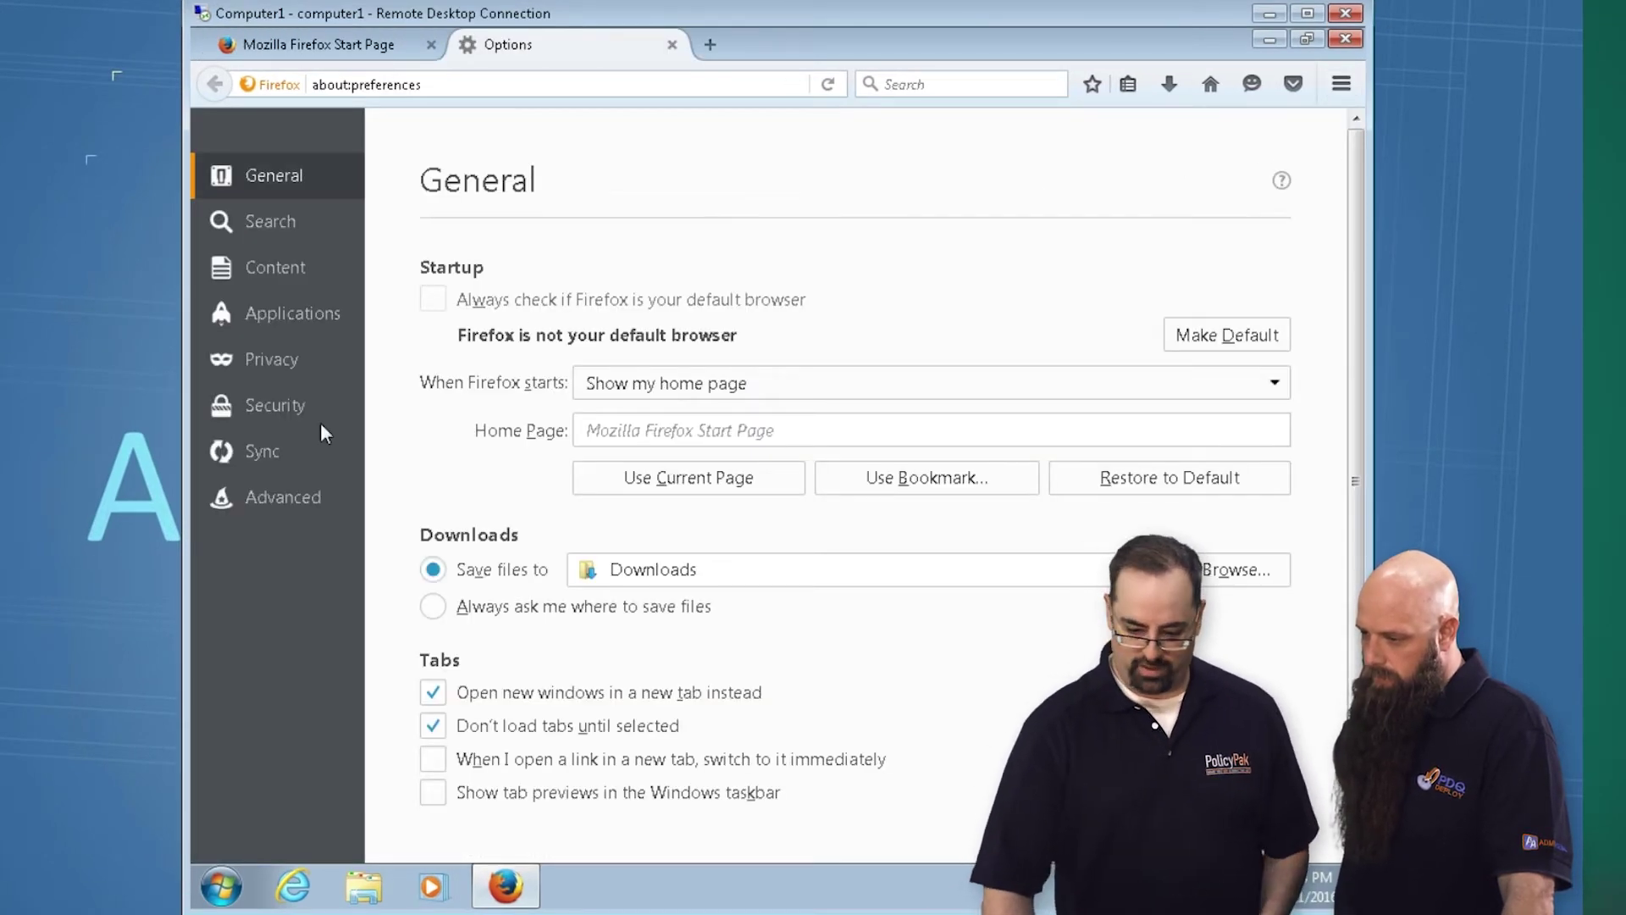
click(598, 430)
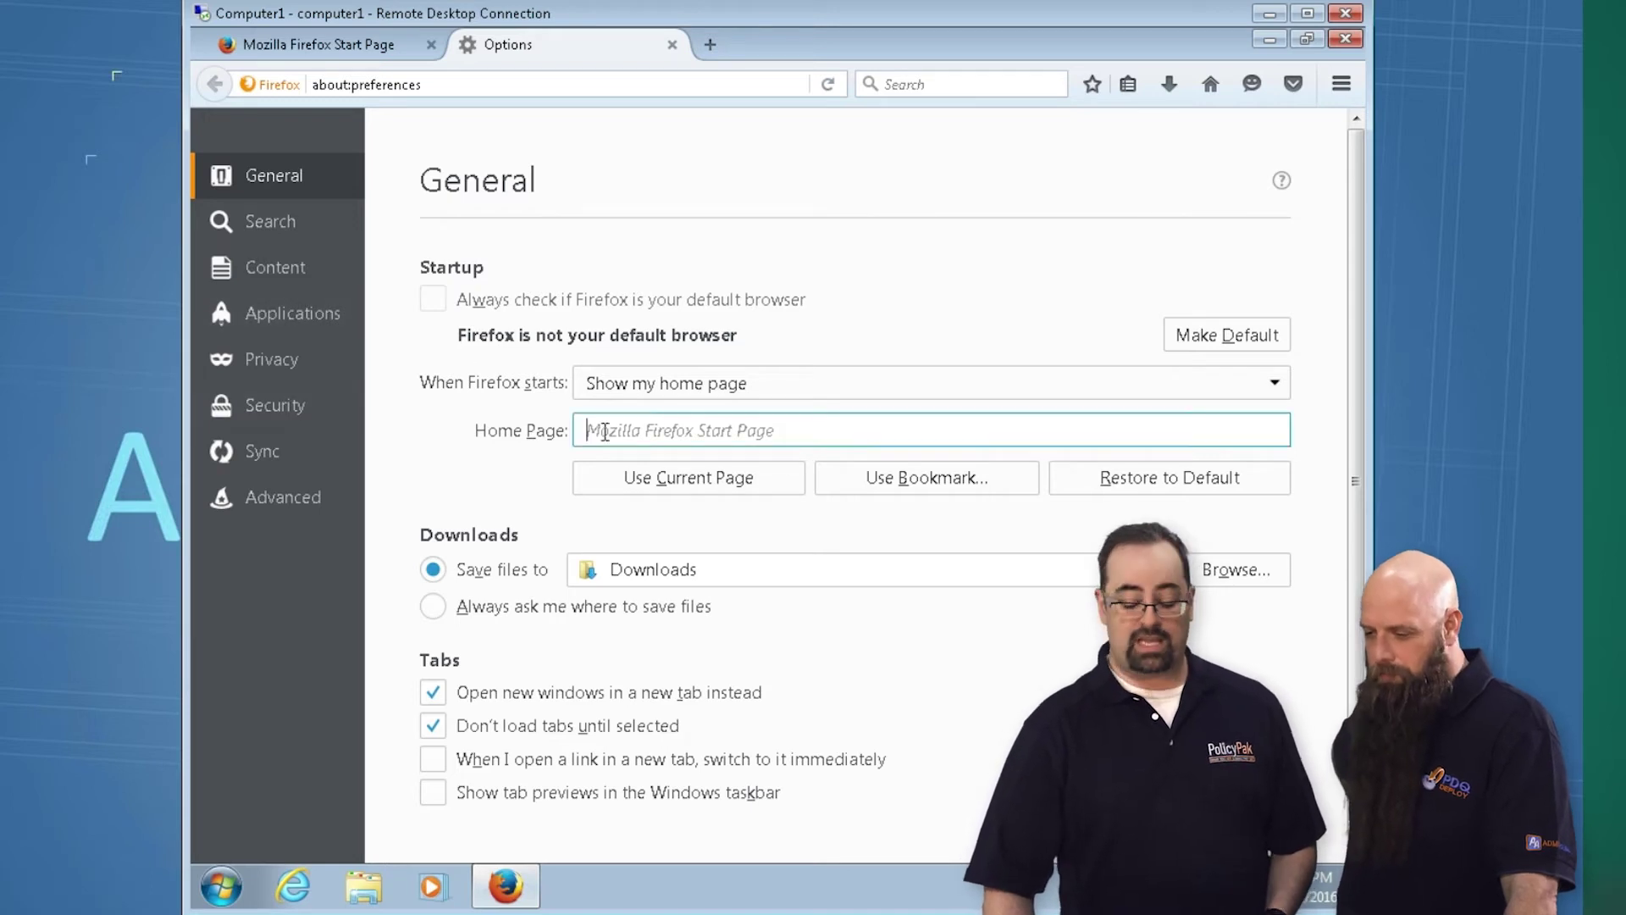
Turn off the add-on install warning and web forgery blocking under Security, then exit Firefox
click(288, 413)
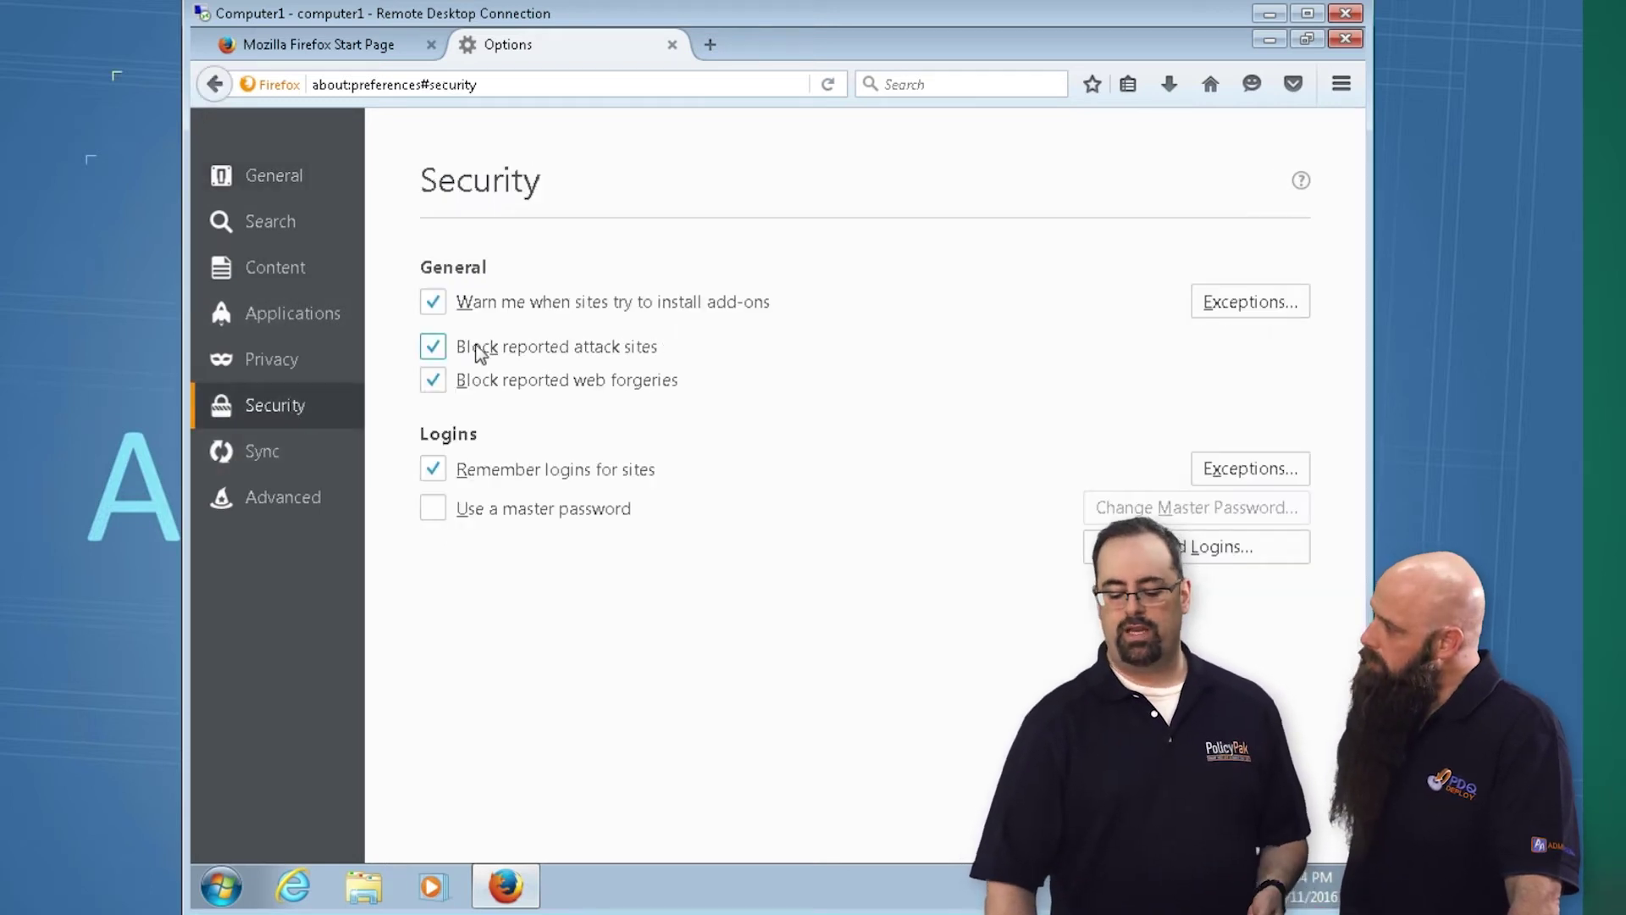
click(433, 303)
click(435, 380)
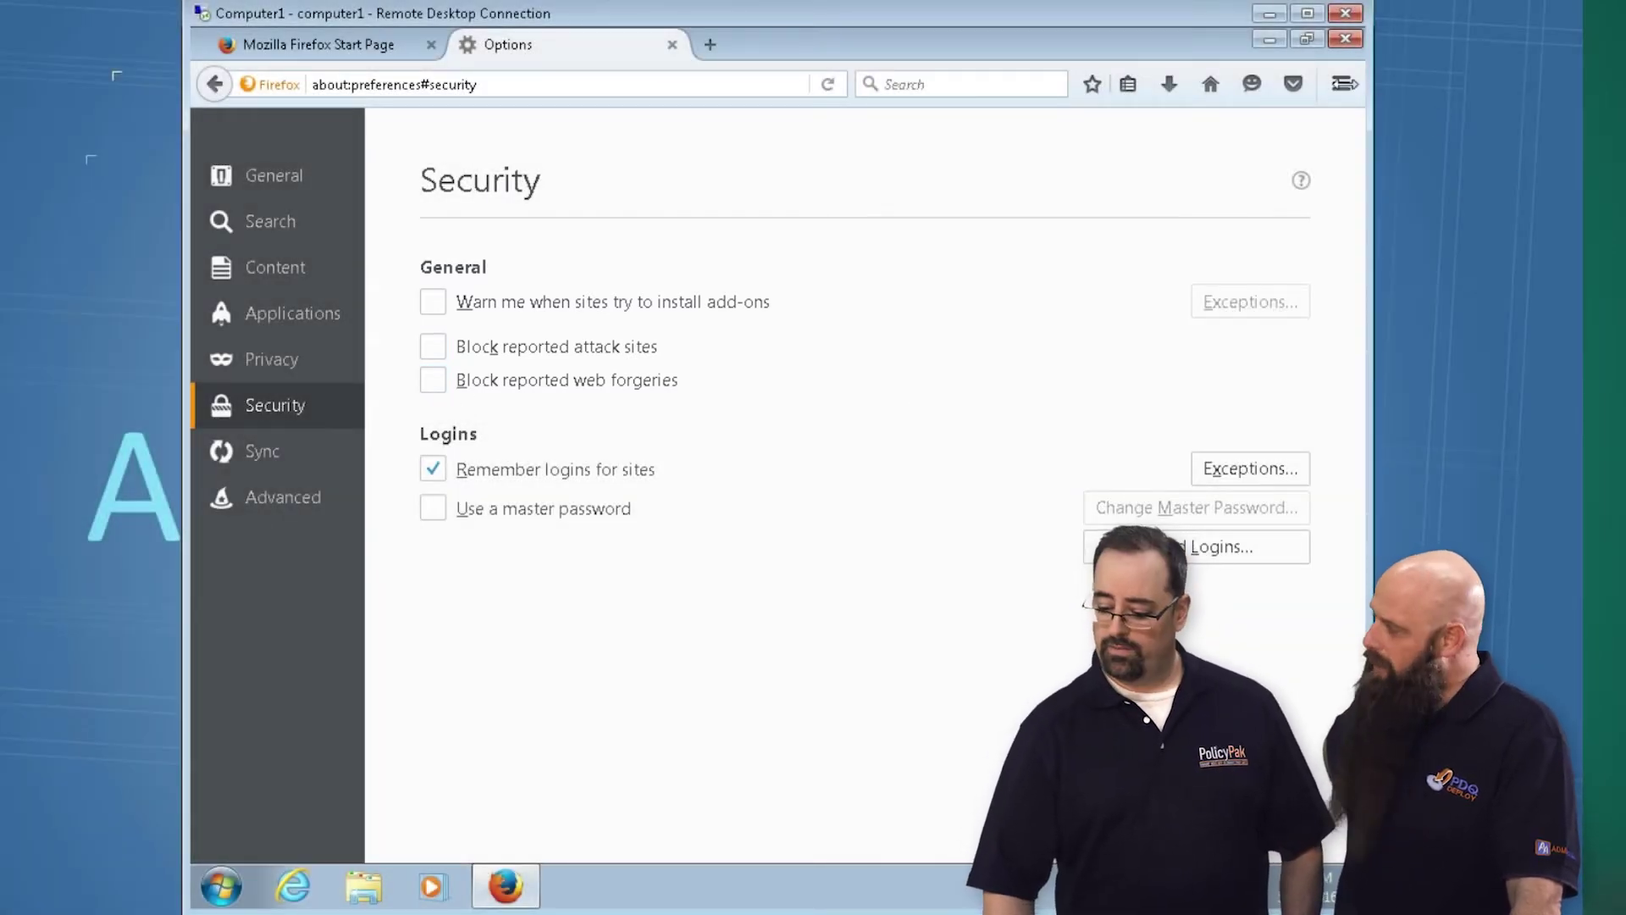
click(673, 45)
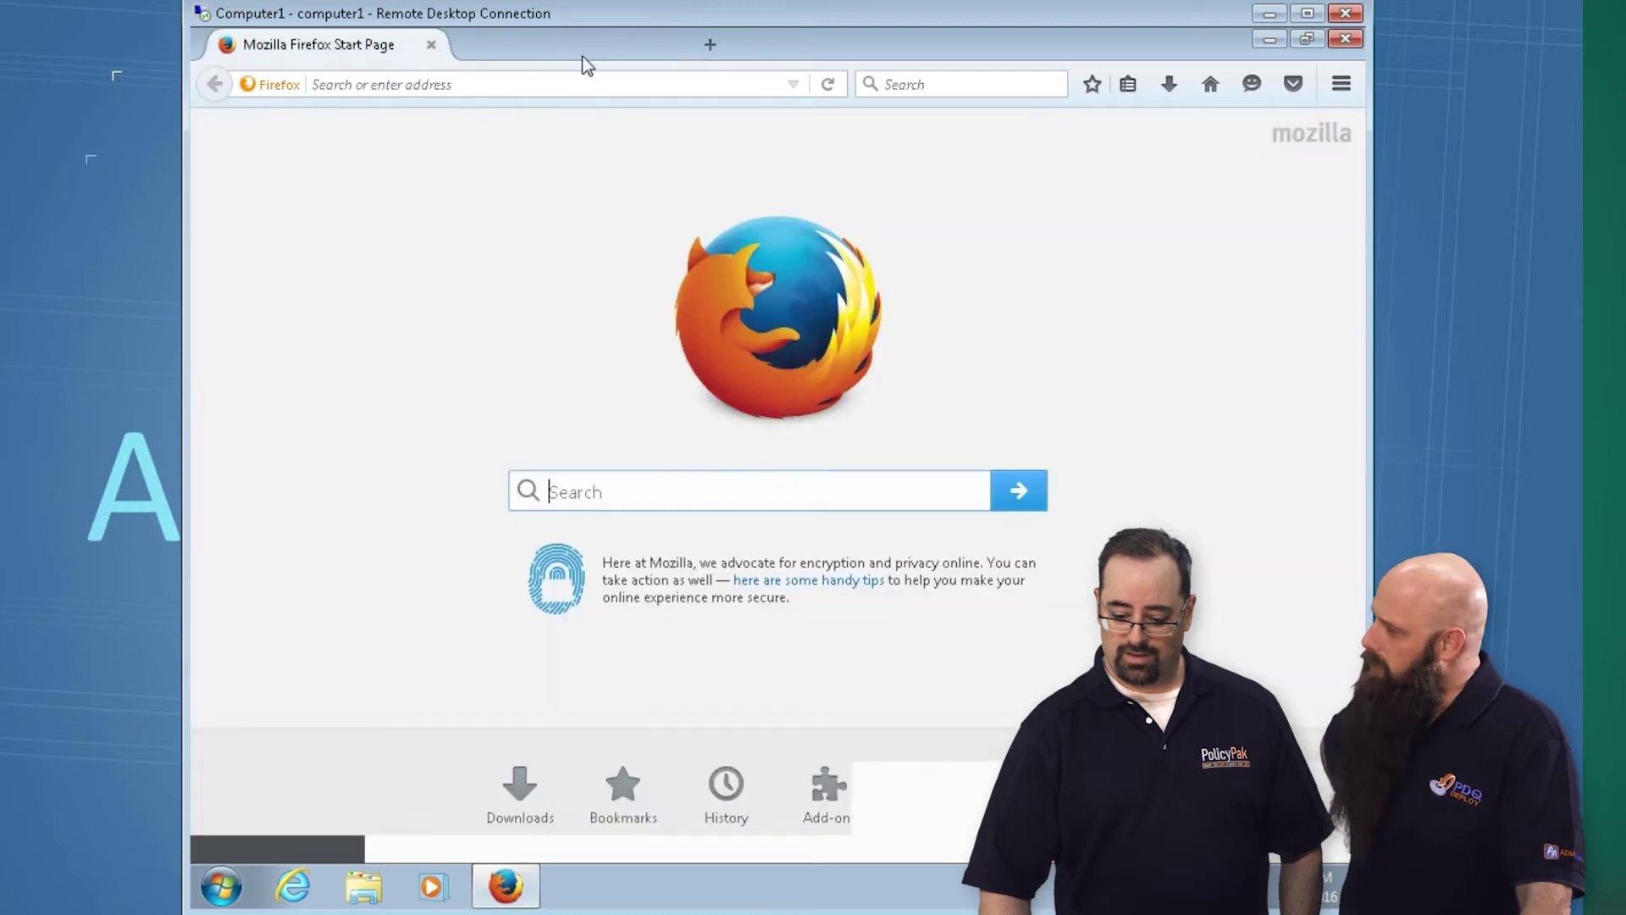
click(429, 46)
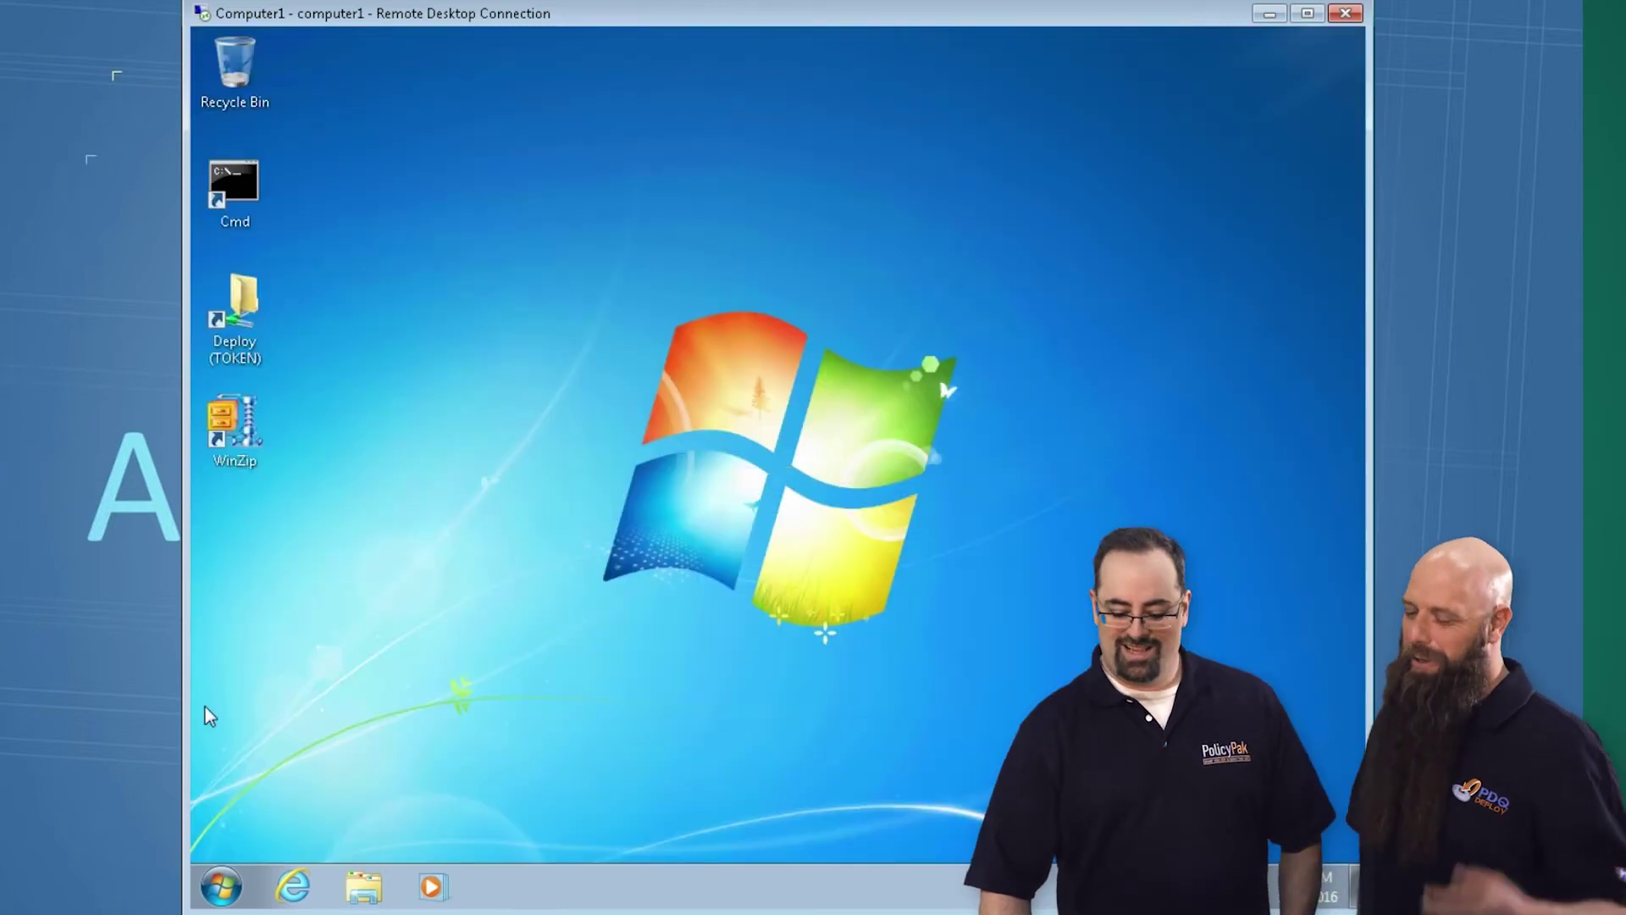
Relaunch Firefox from Start > All Programs
click(230, 893)
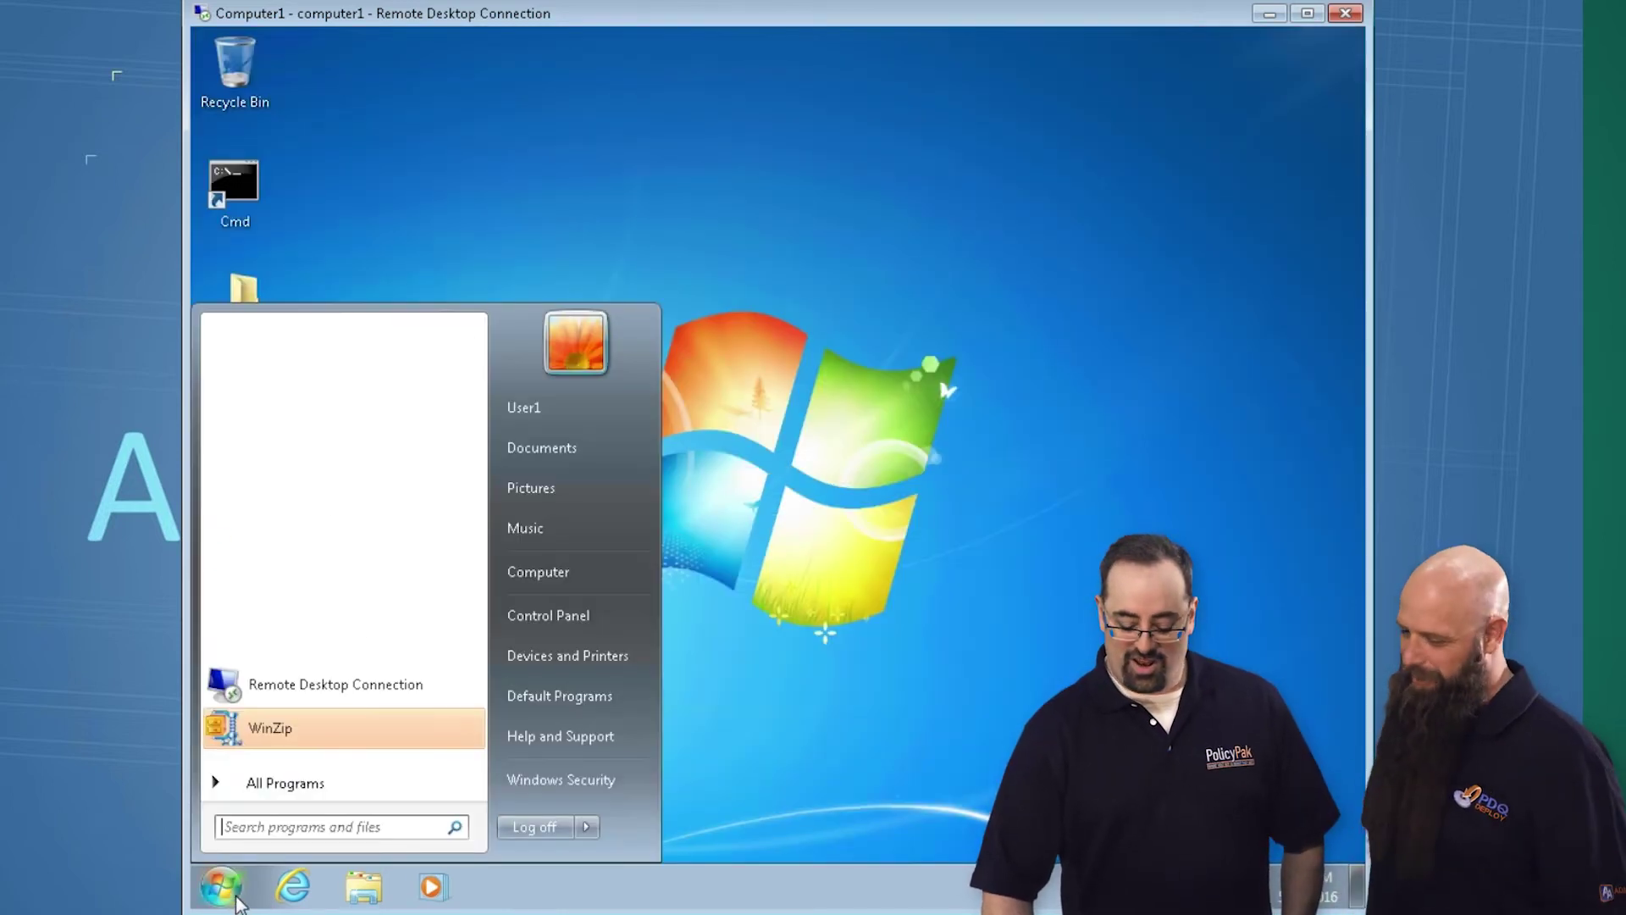
click(288, 780)
click(292, 413)
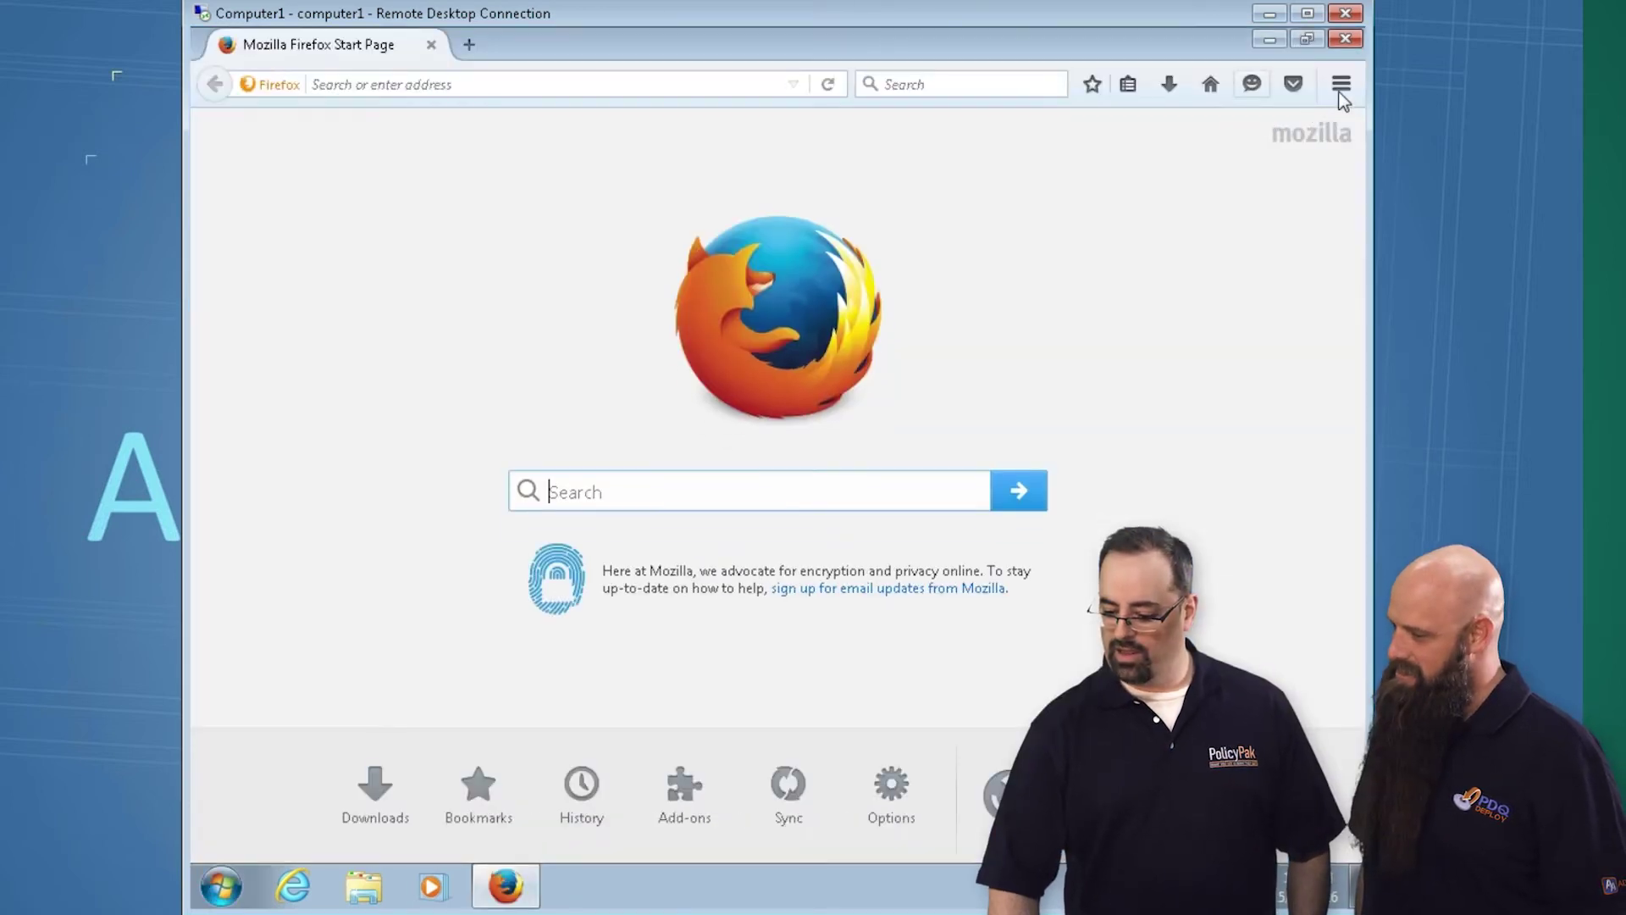
Review the Security options, then close Firefox with both tabs
click(1341, 84)
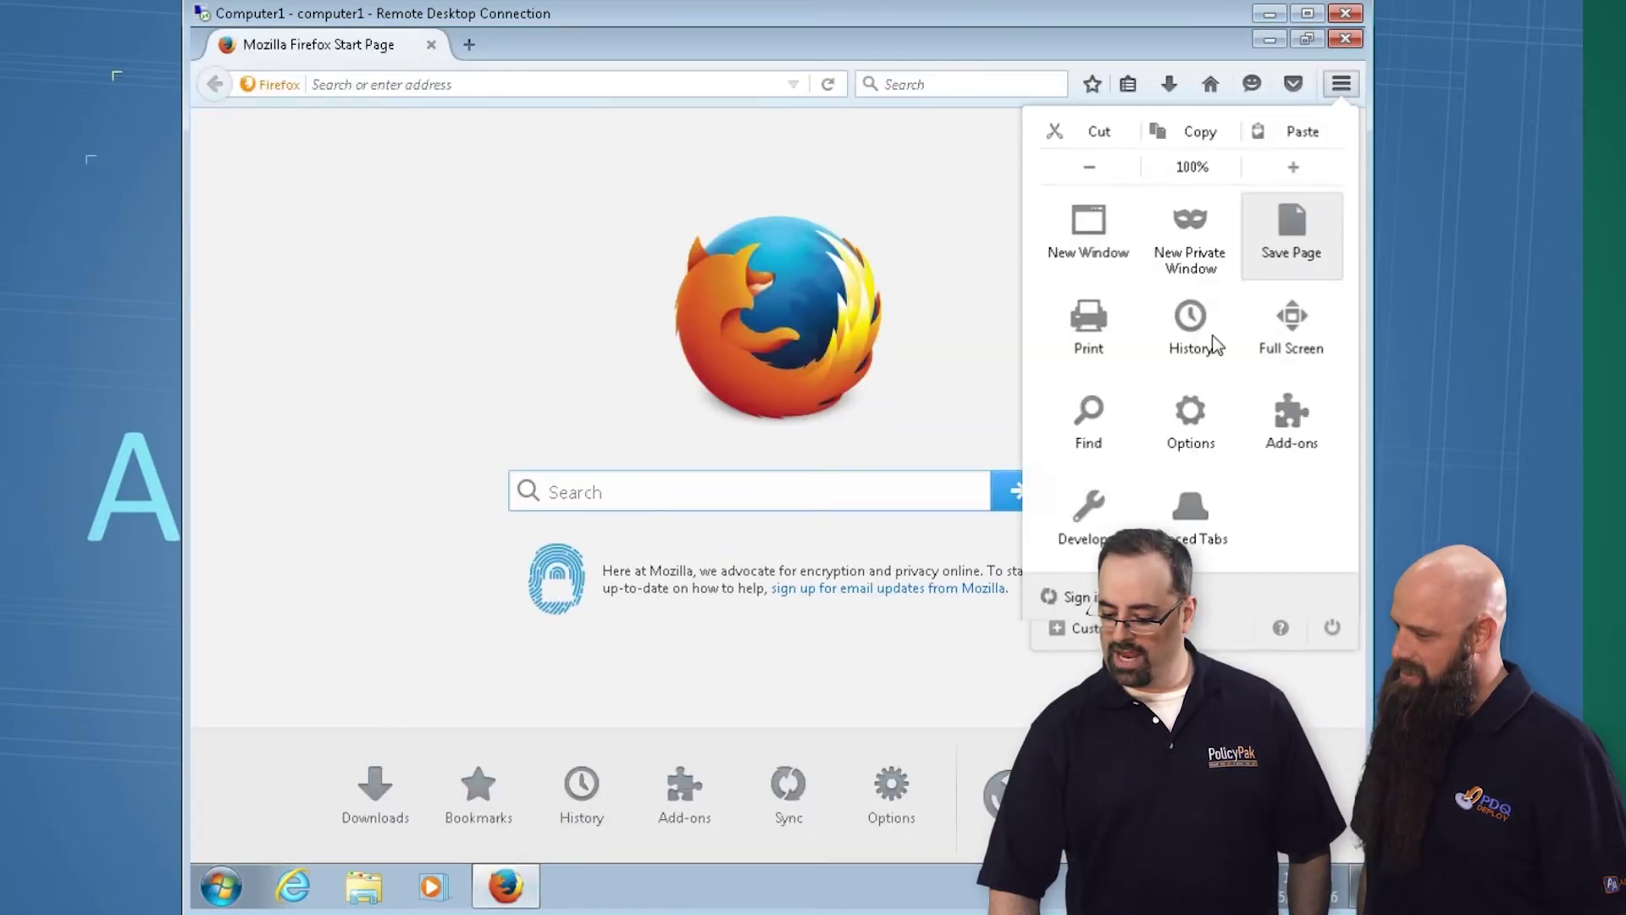
click(1182, 447)
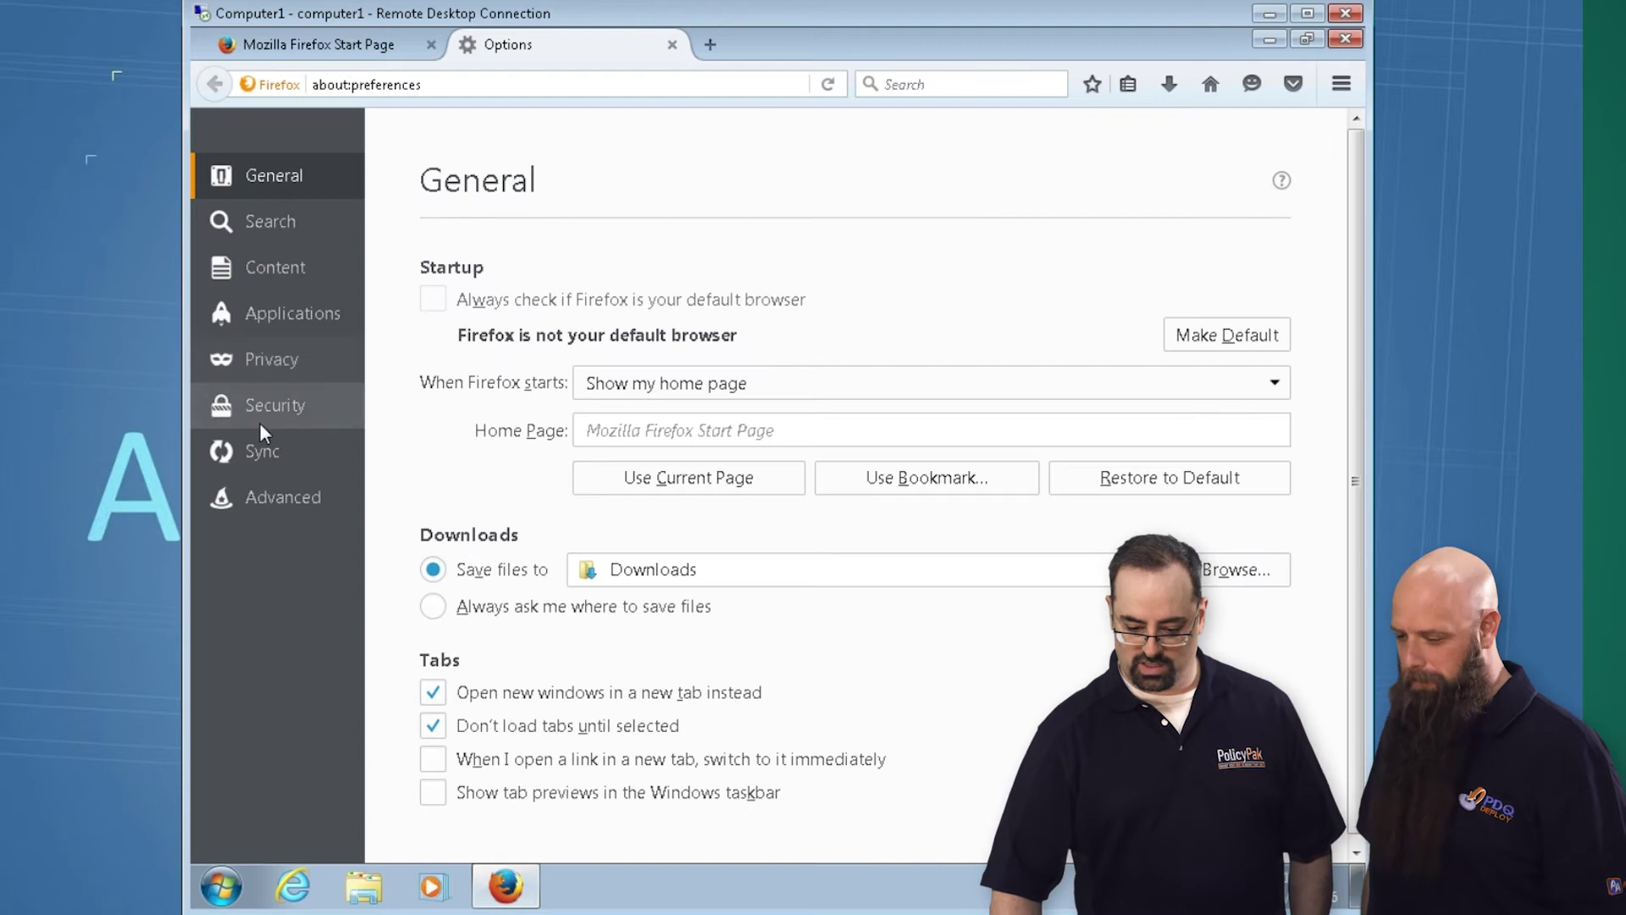
click(264, 413)
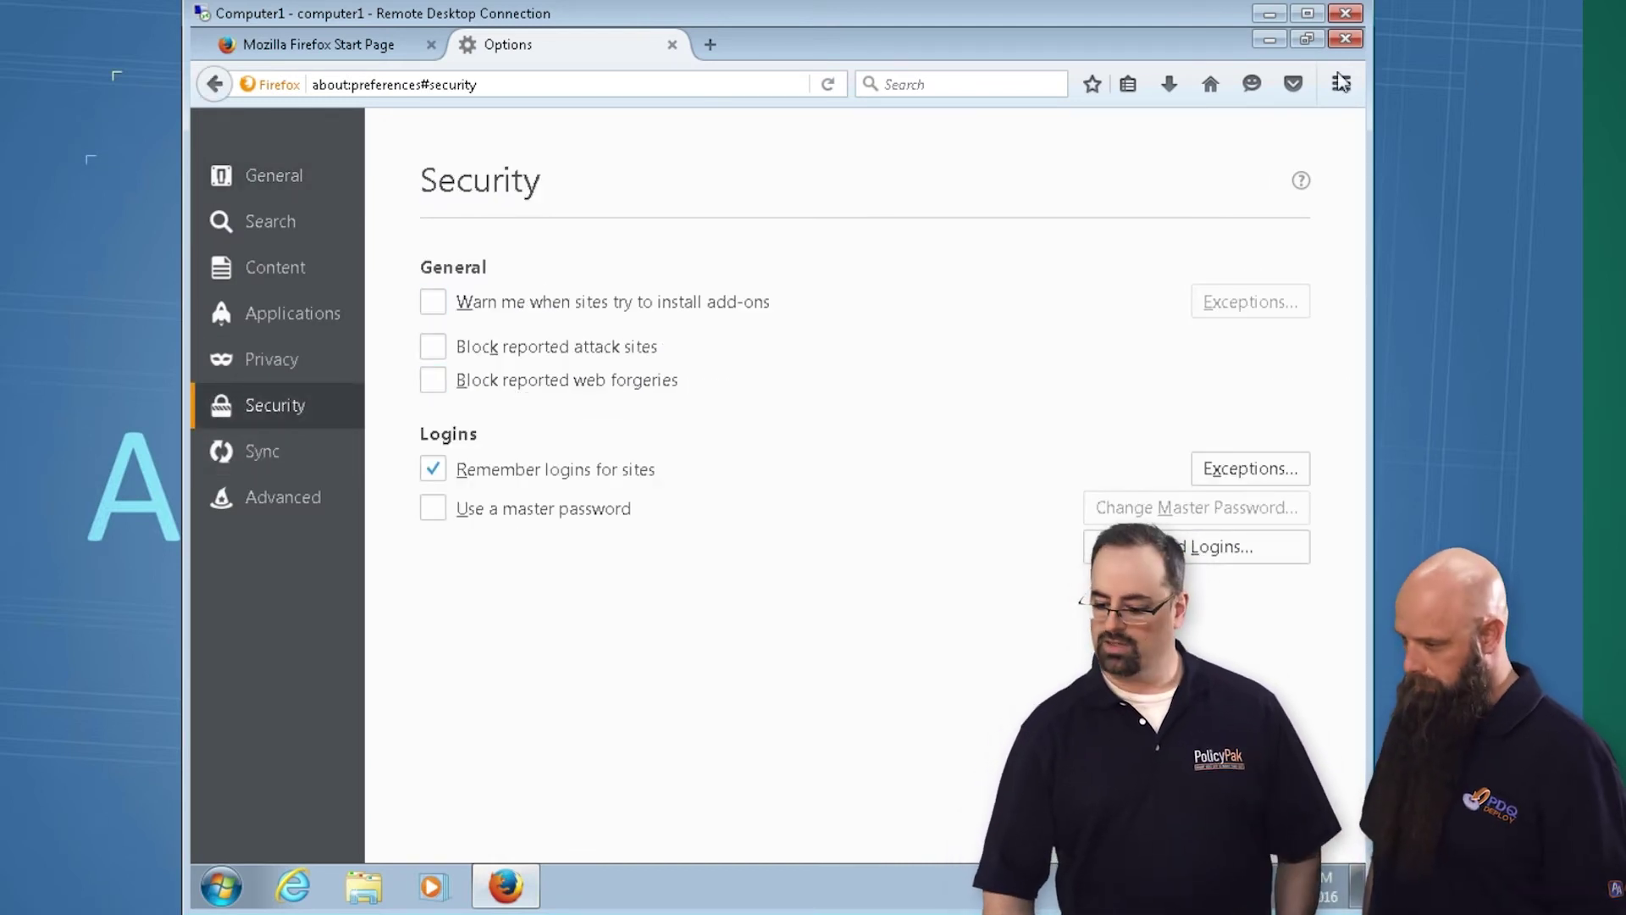
click(1343, 40)
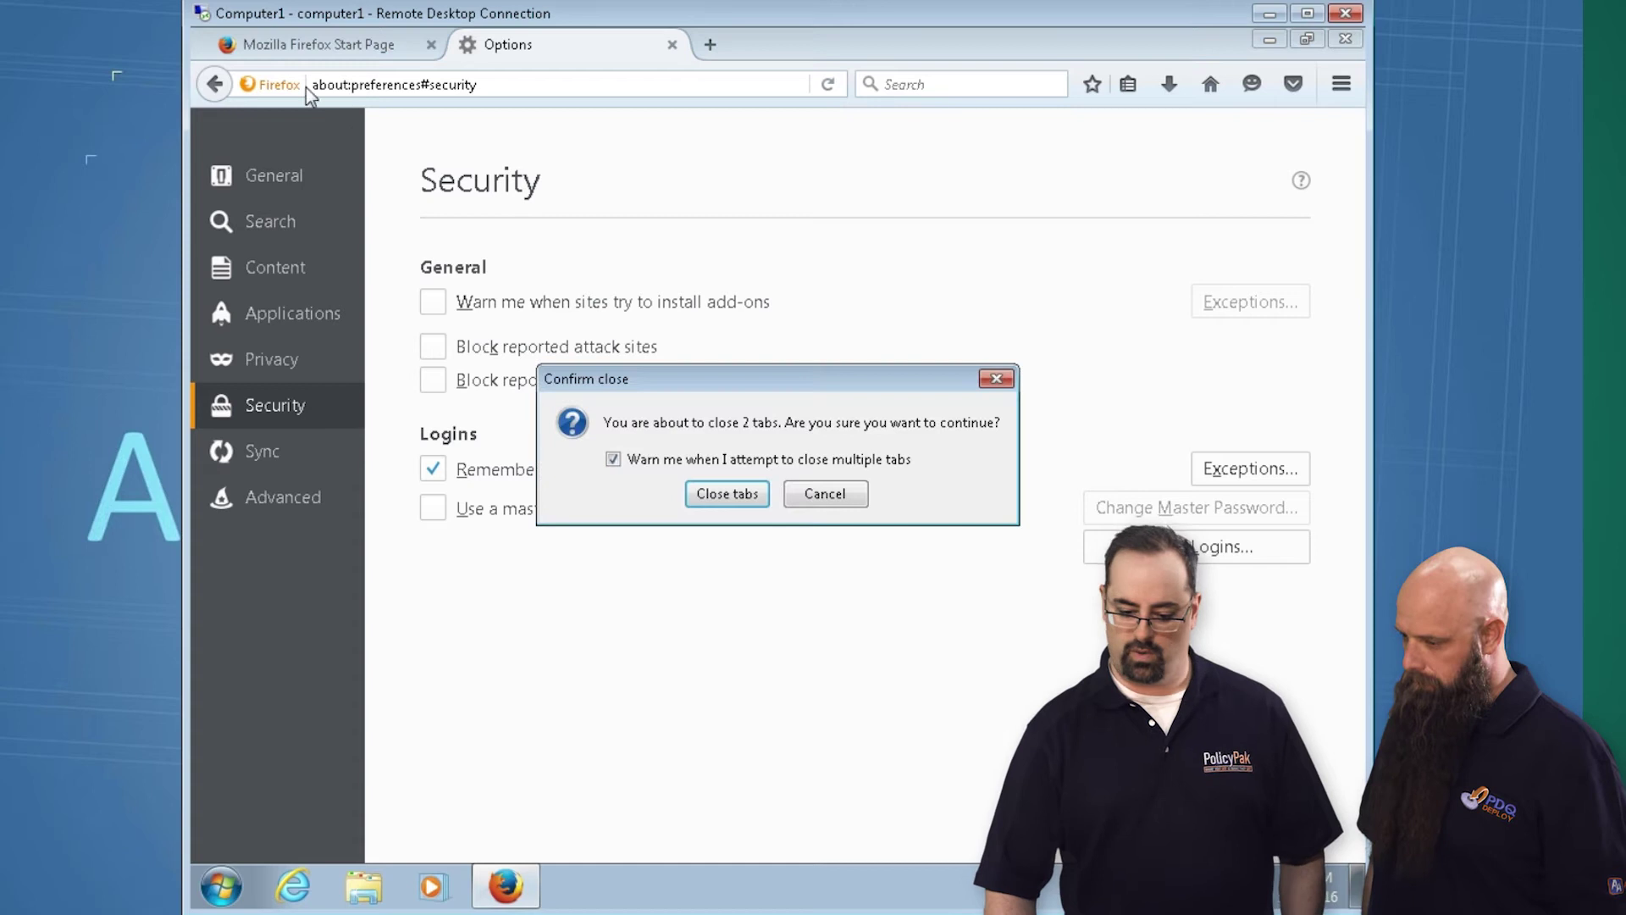
click(728, 495)
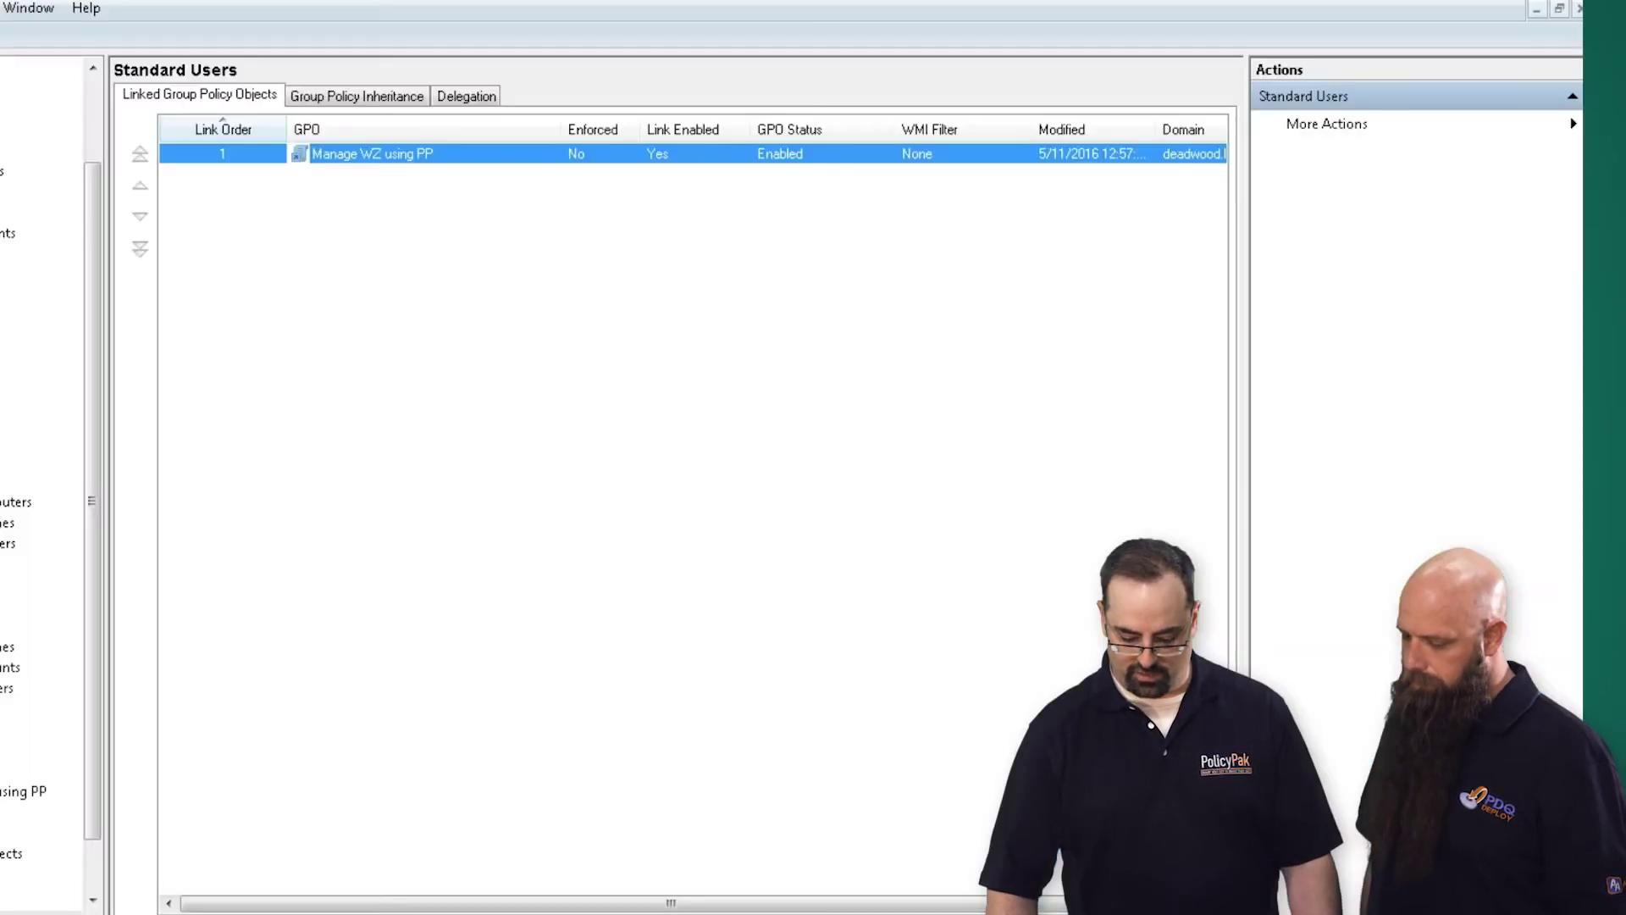
Create and link 'Manage the heck out of FF with PP' on Workstations > Standard Computers, then edit it
scroll(297, 631, down, 1)
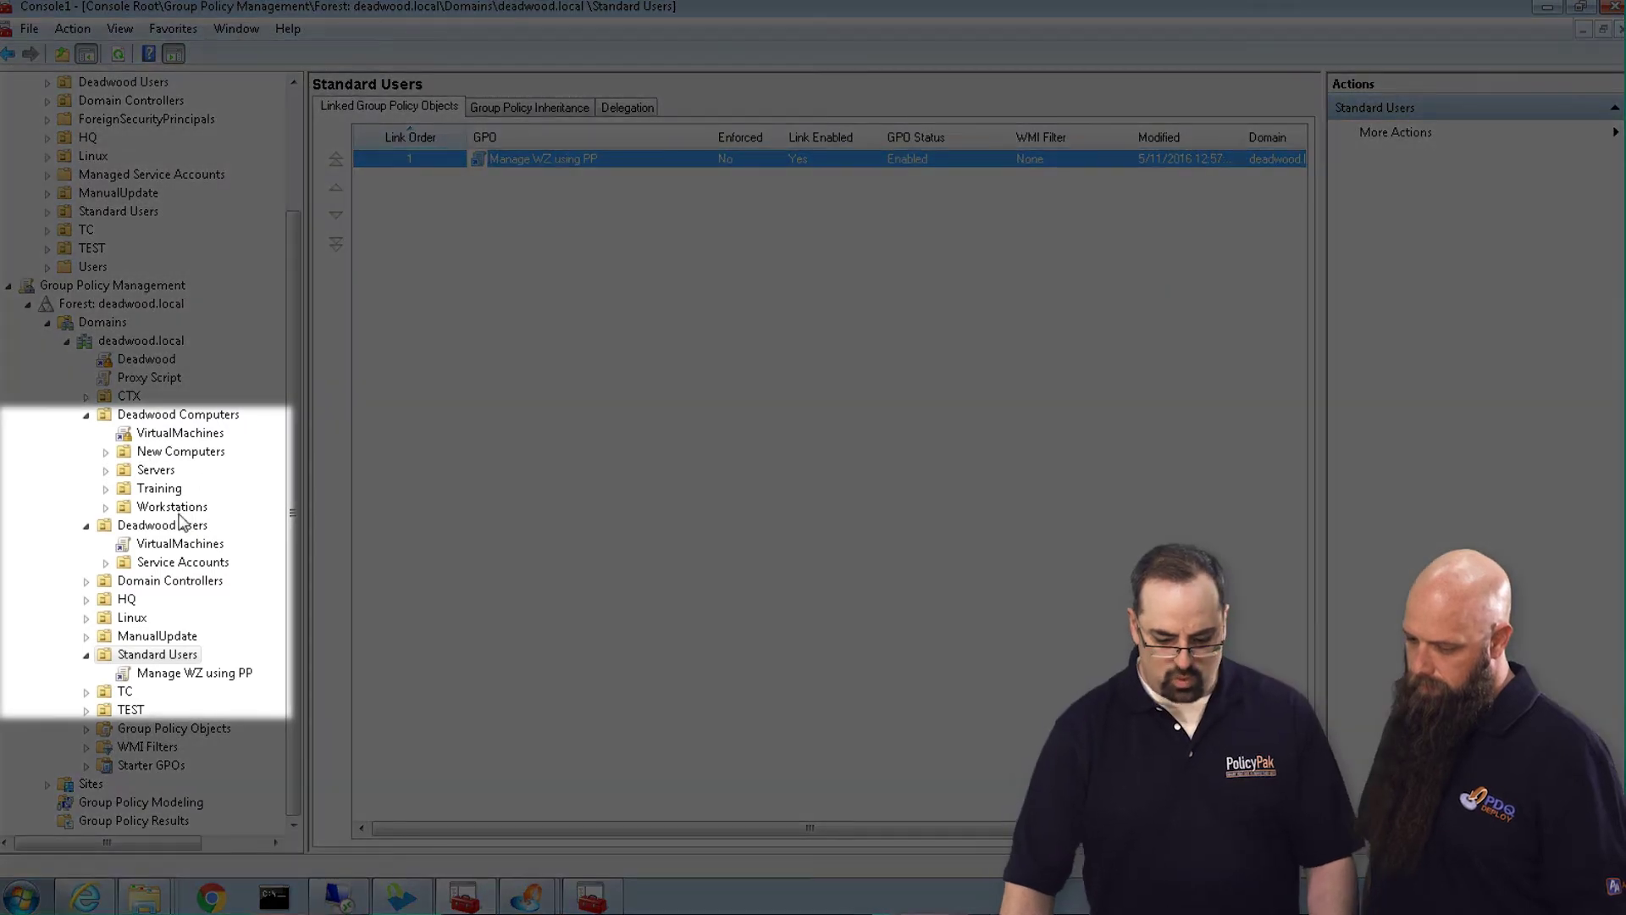
double_click(191, 507)
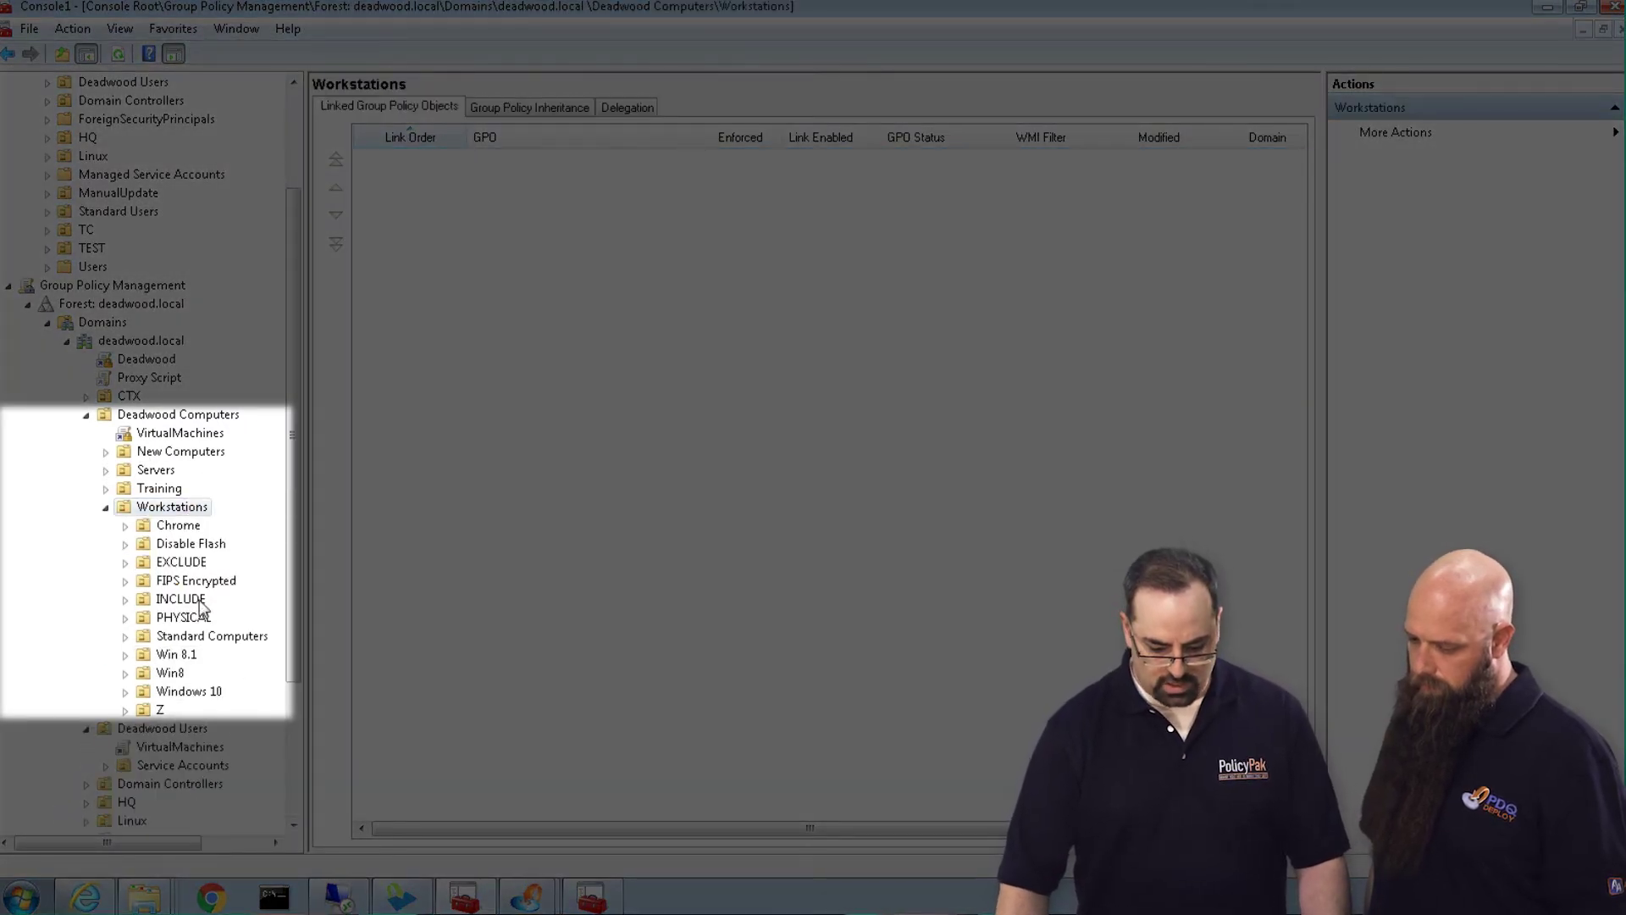
click(203, 636)
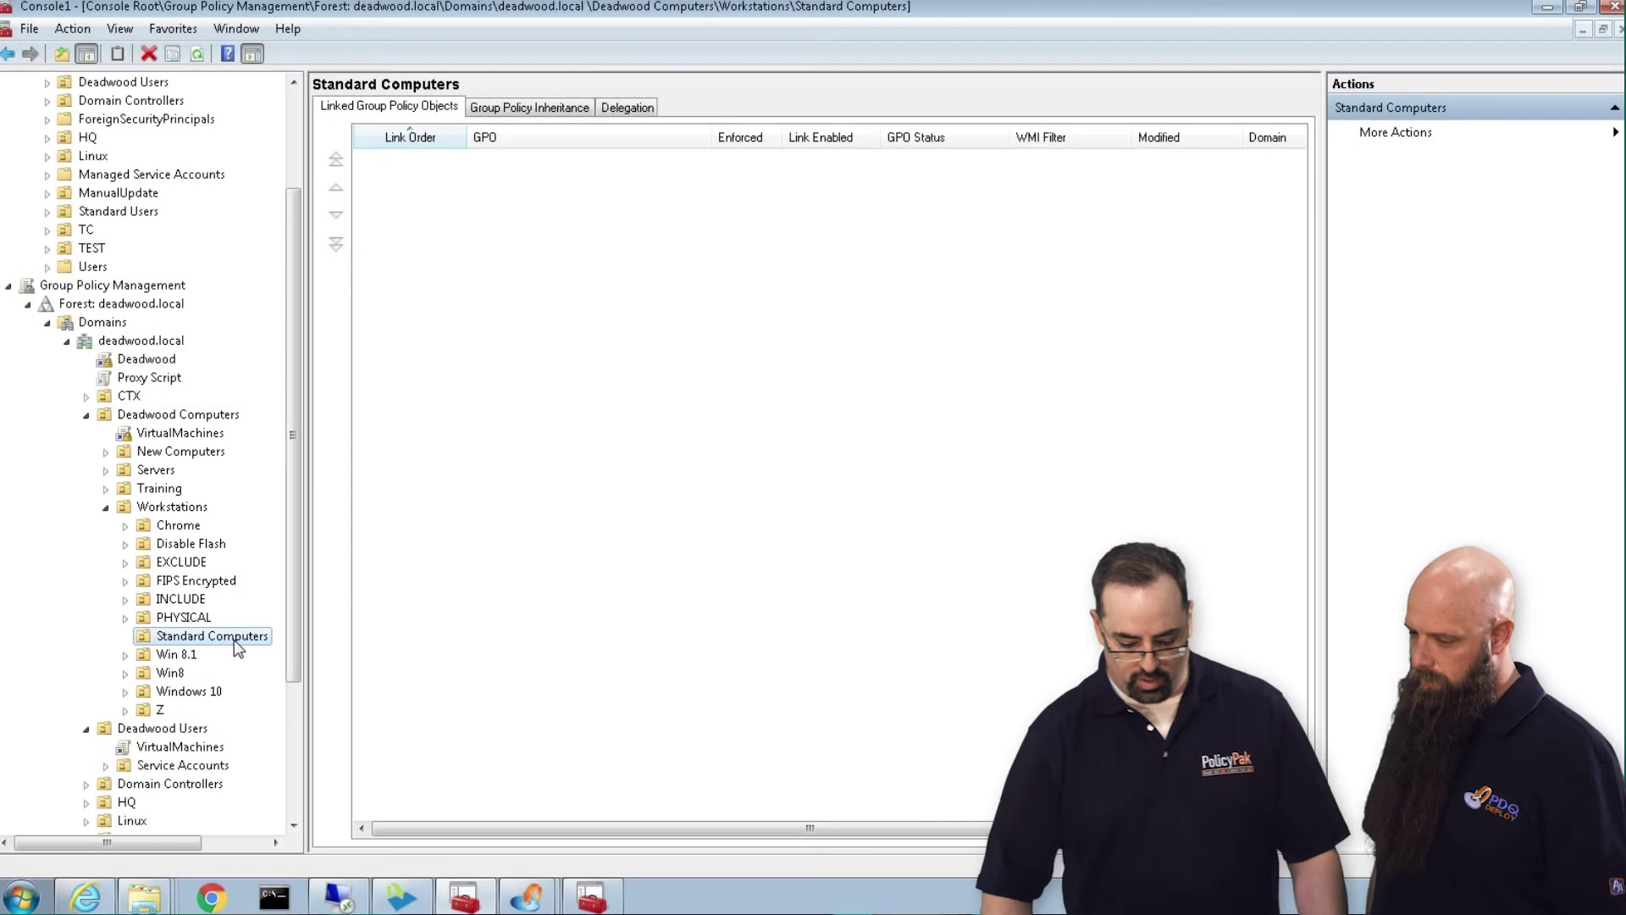
right_click(234, 638)
click(339, 305)
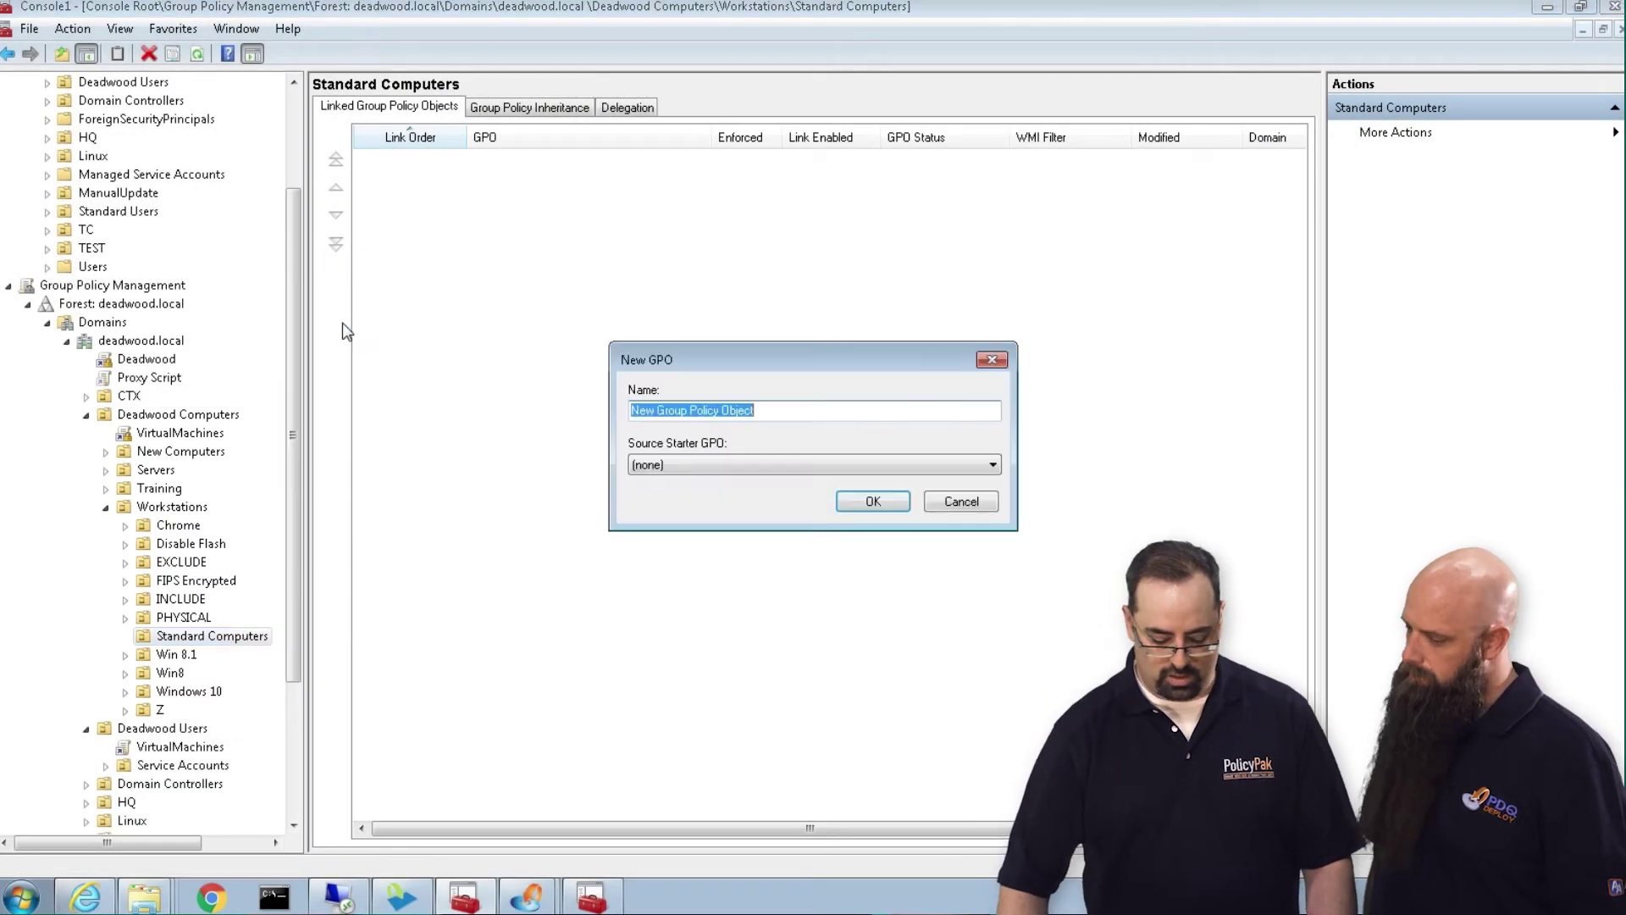
text(Manage the hec)
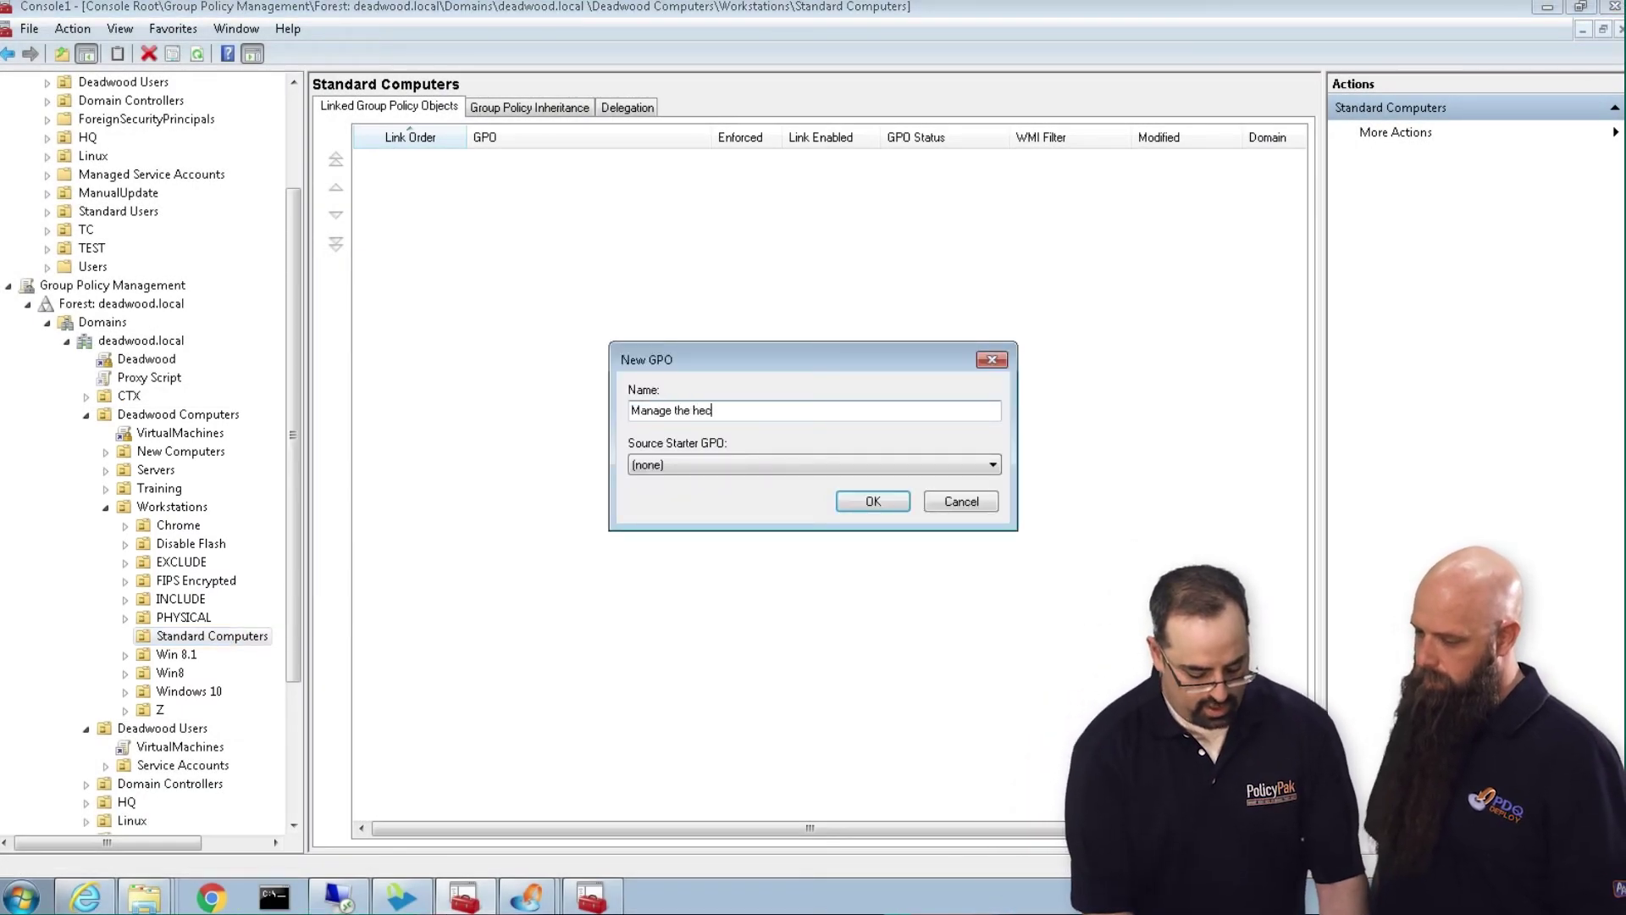
text(k out of FF with P)
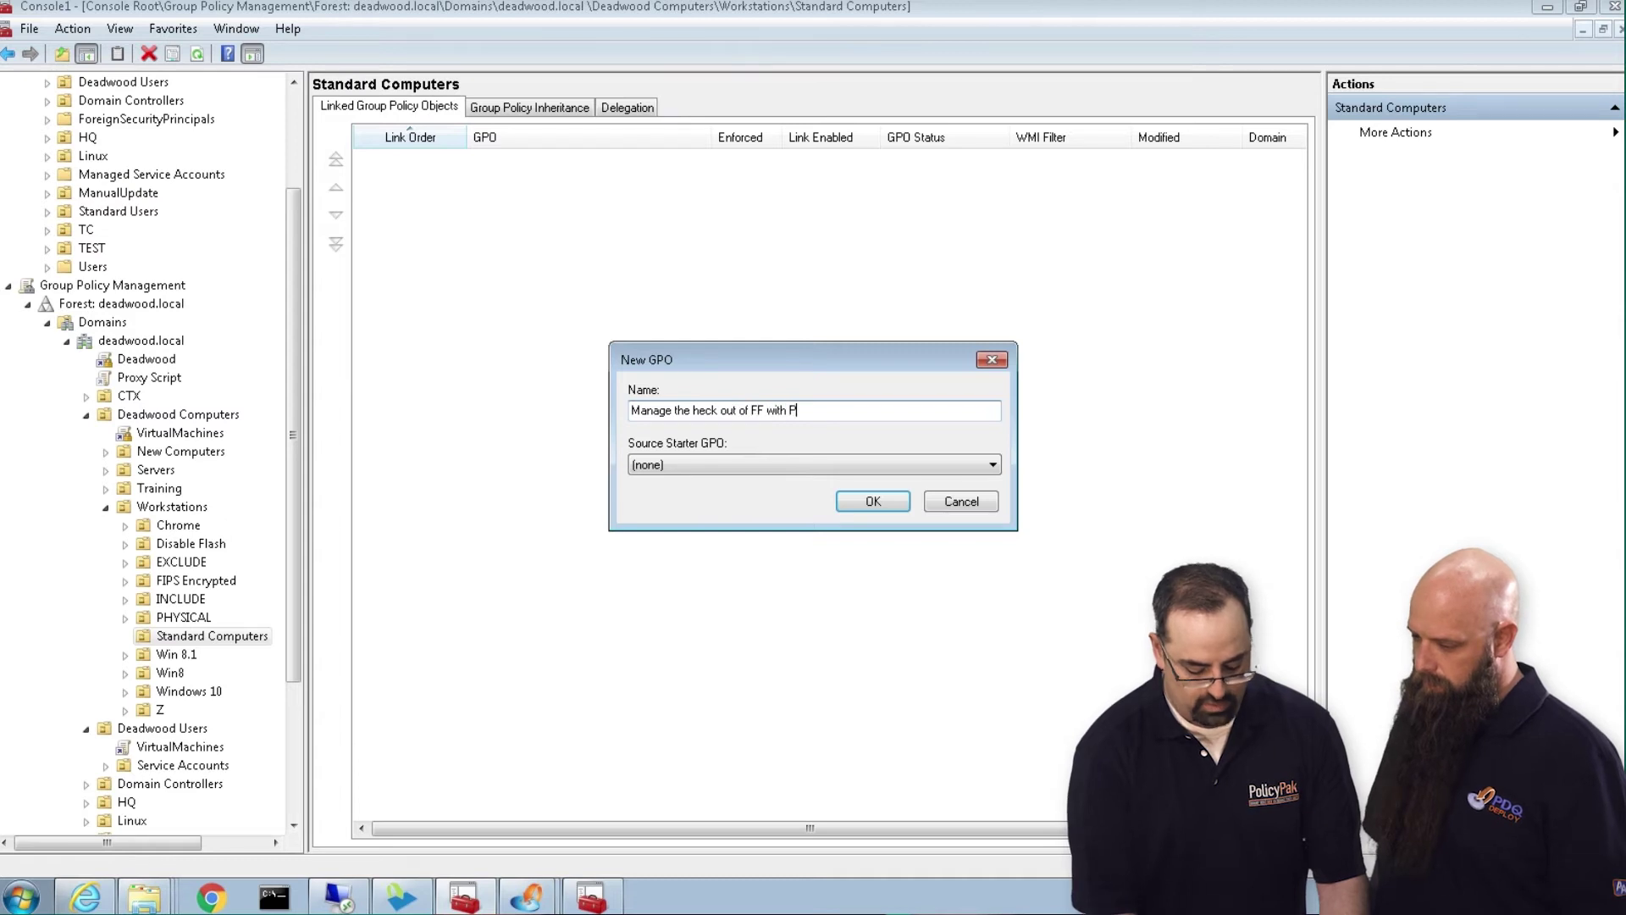
text(P)
key(Return)
right_click(541, 160)
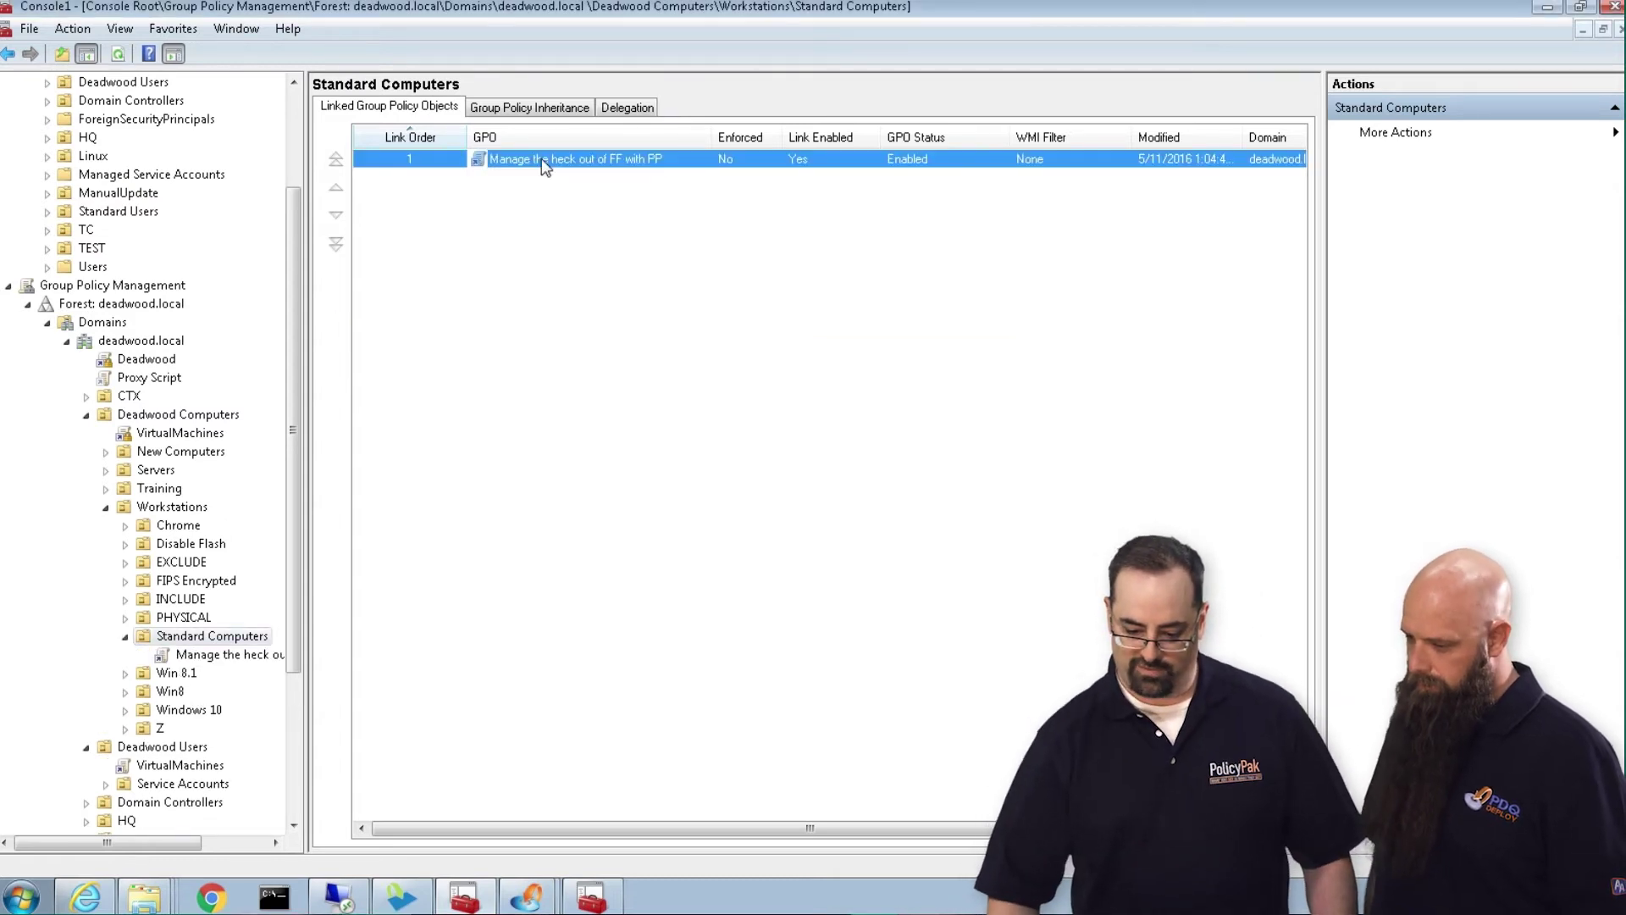
click(552, 168)
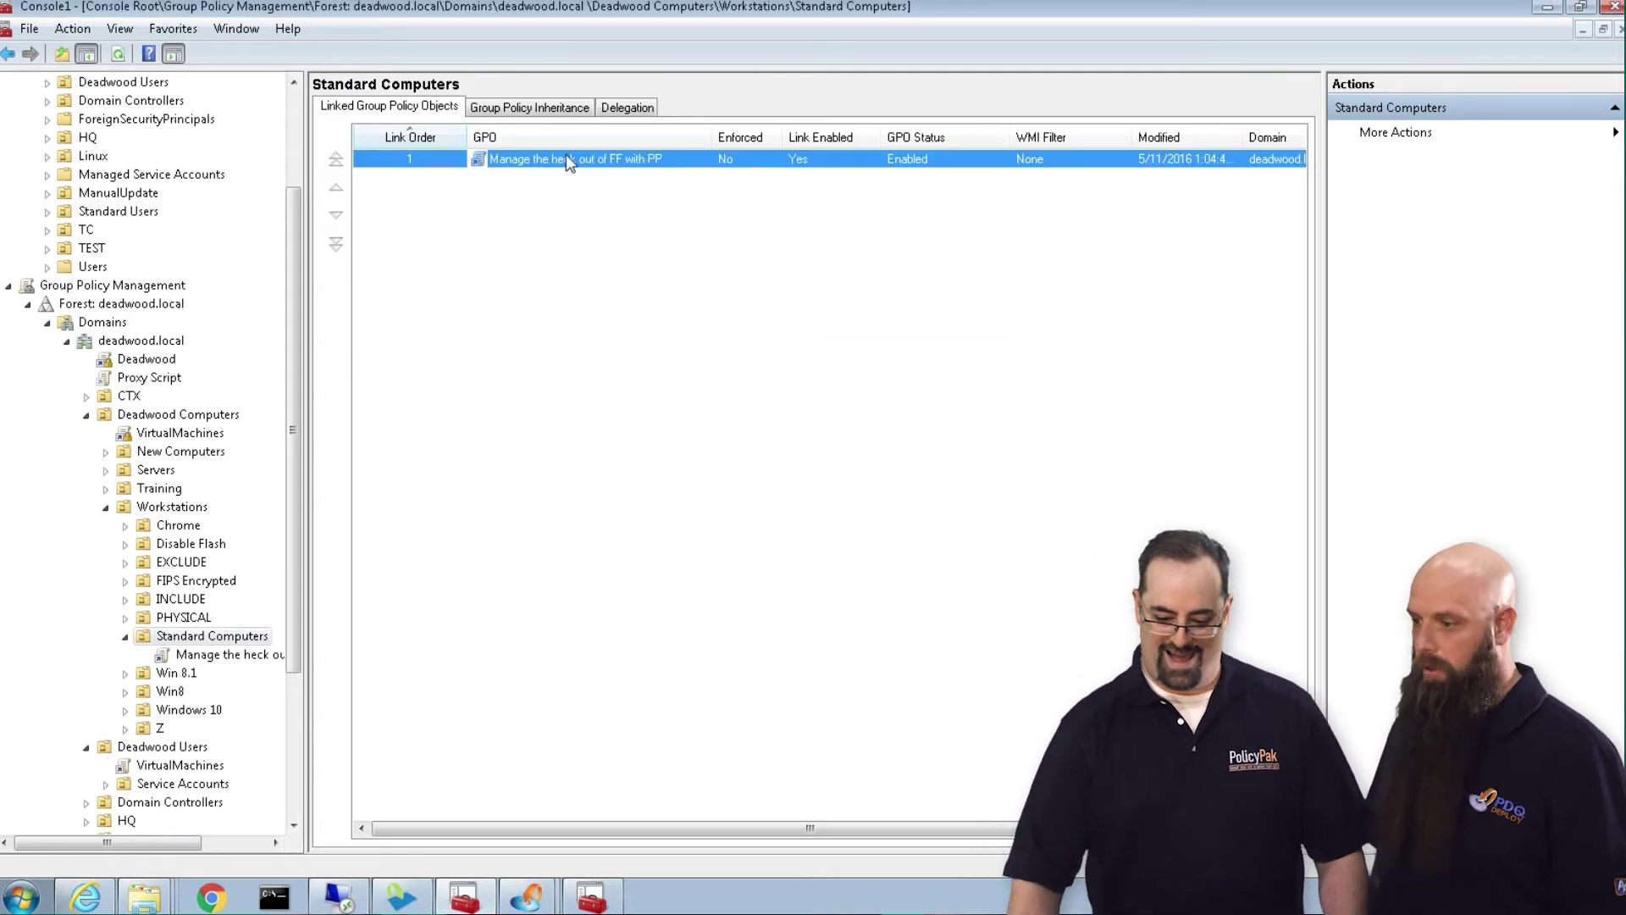
Add PolicyPak for Mozilla Firefox 23.0 under Computer Configuration's Application Settings Manager and open its settings
double_click(342, 102)
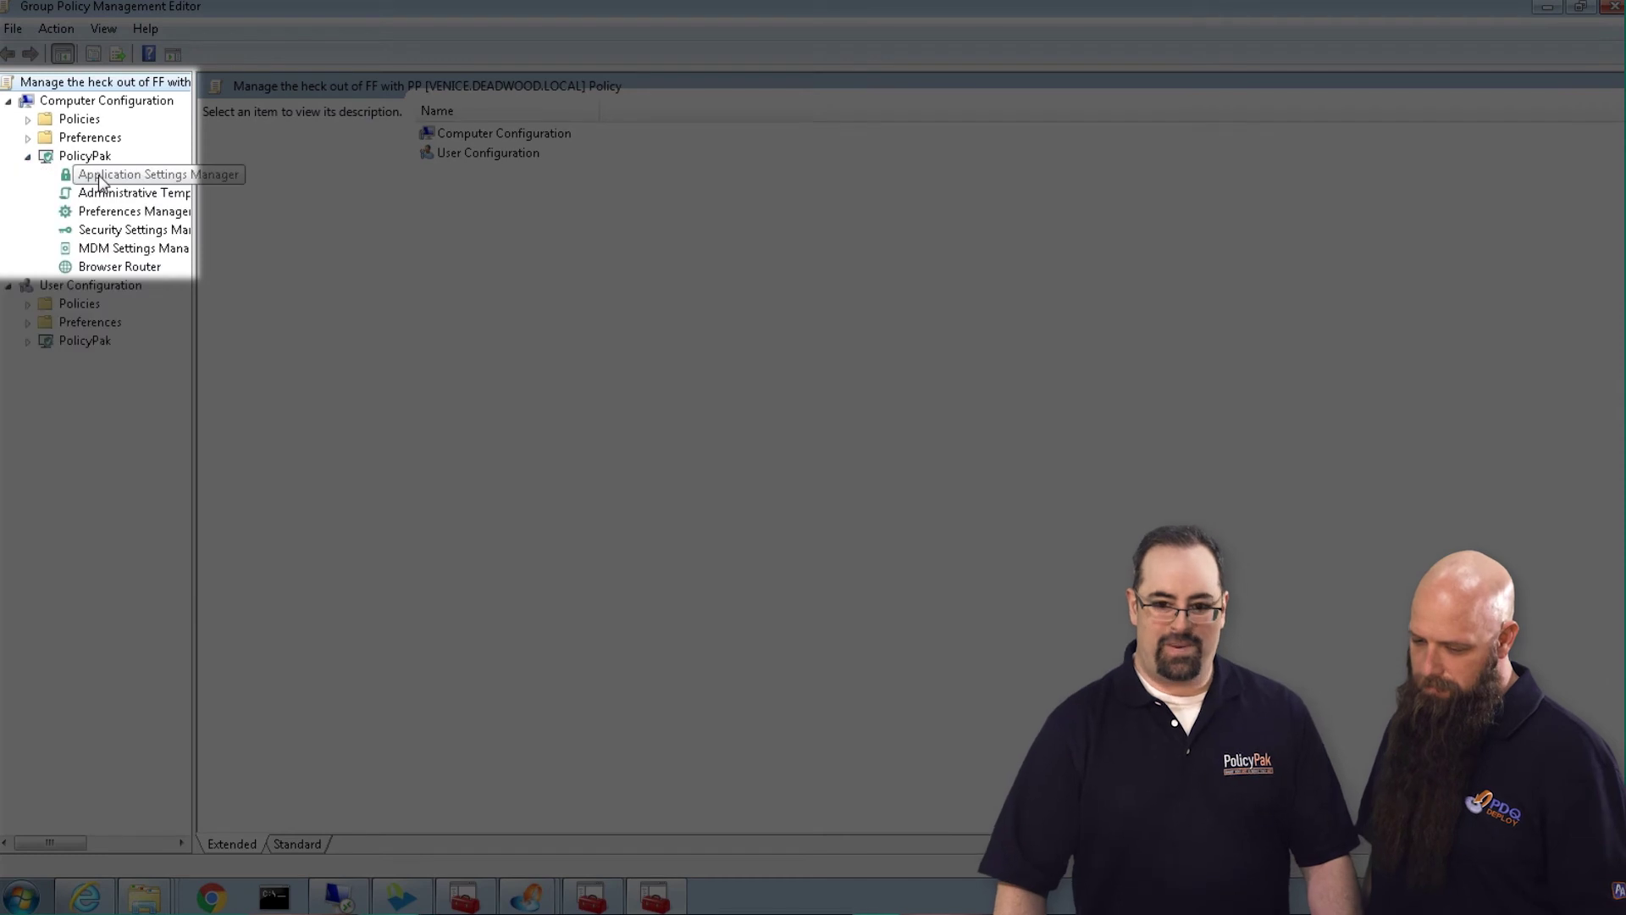
click(123, 178)
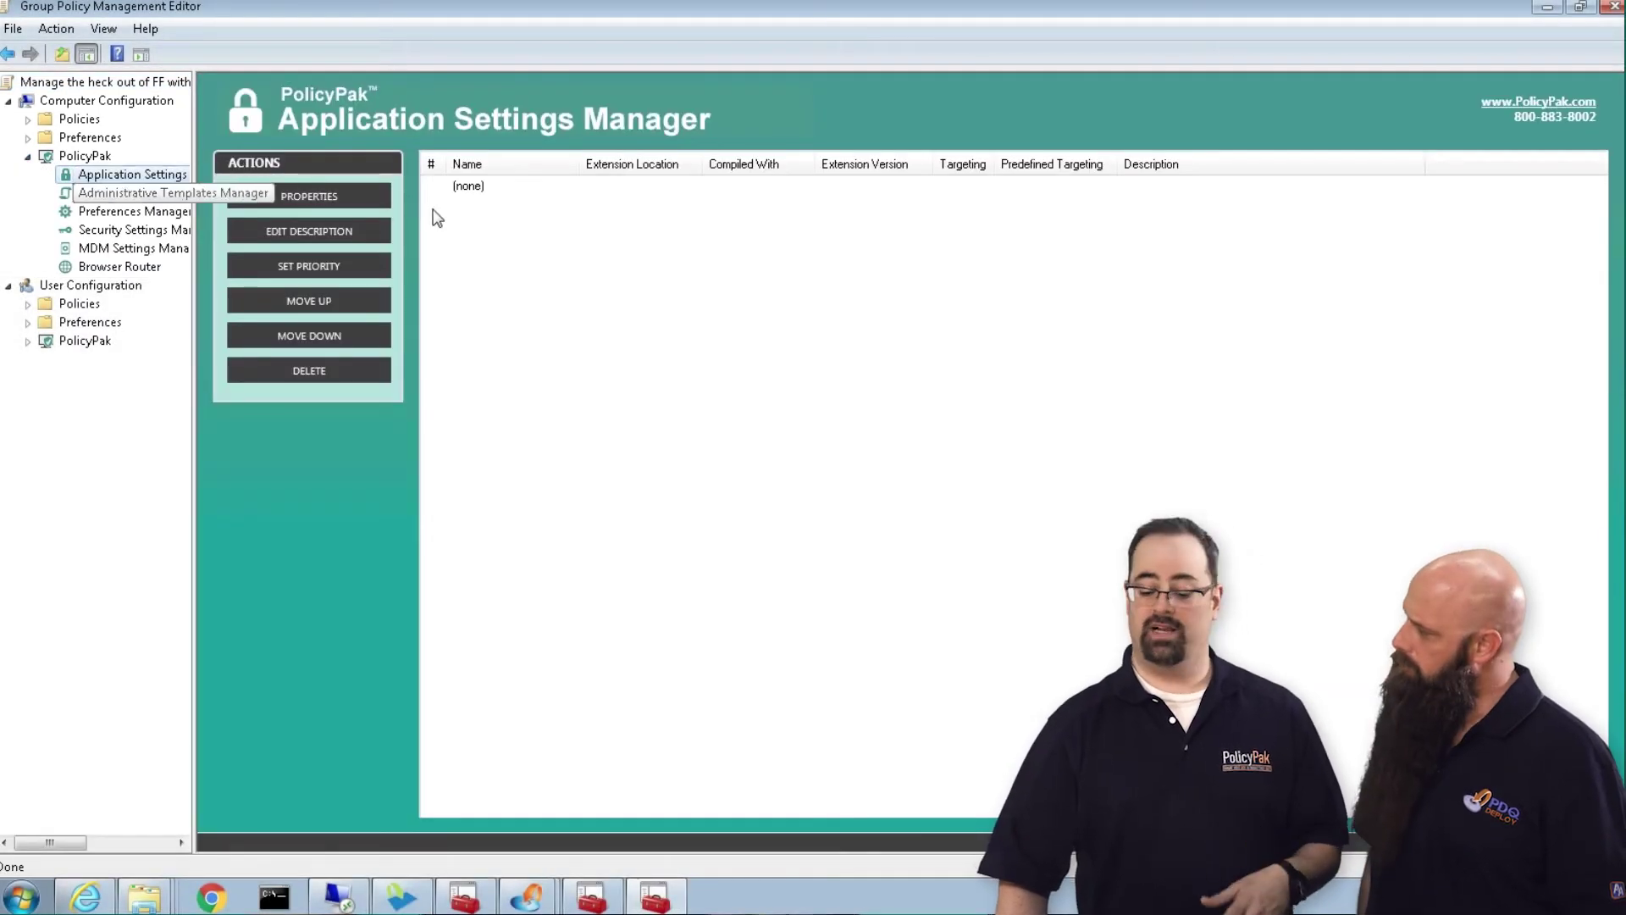
right_click(450, 218)
mouse_move(484, 235)
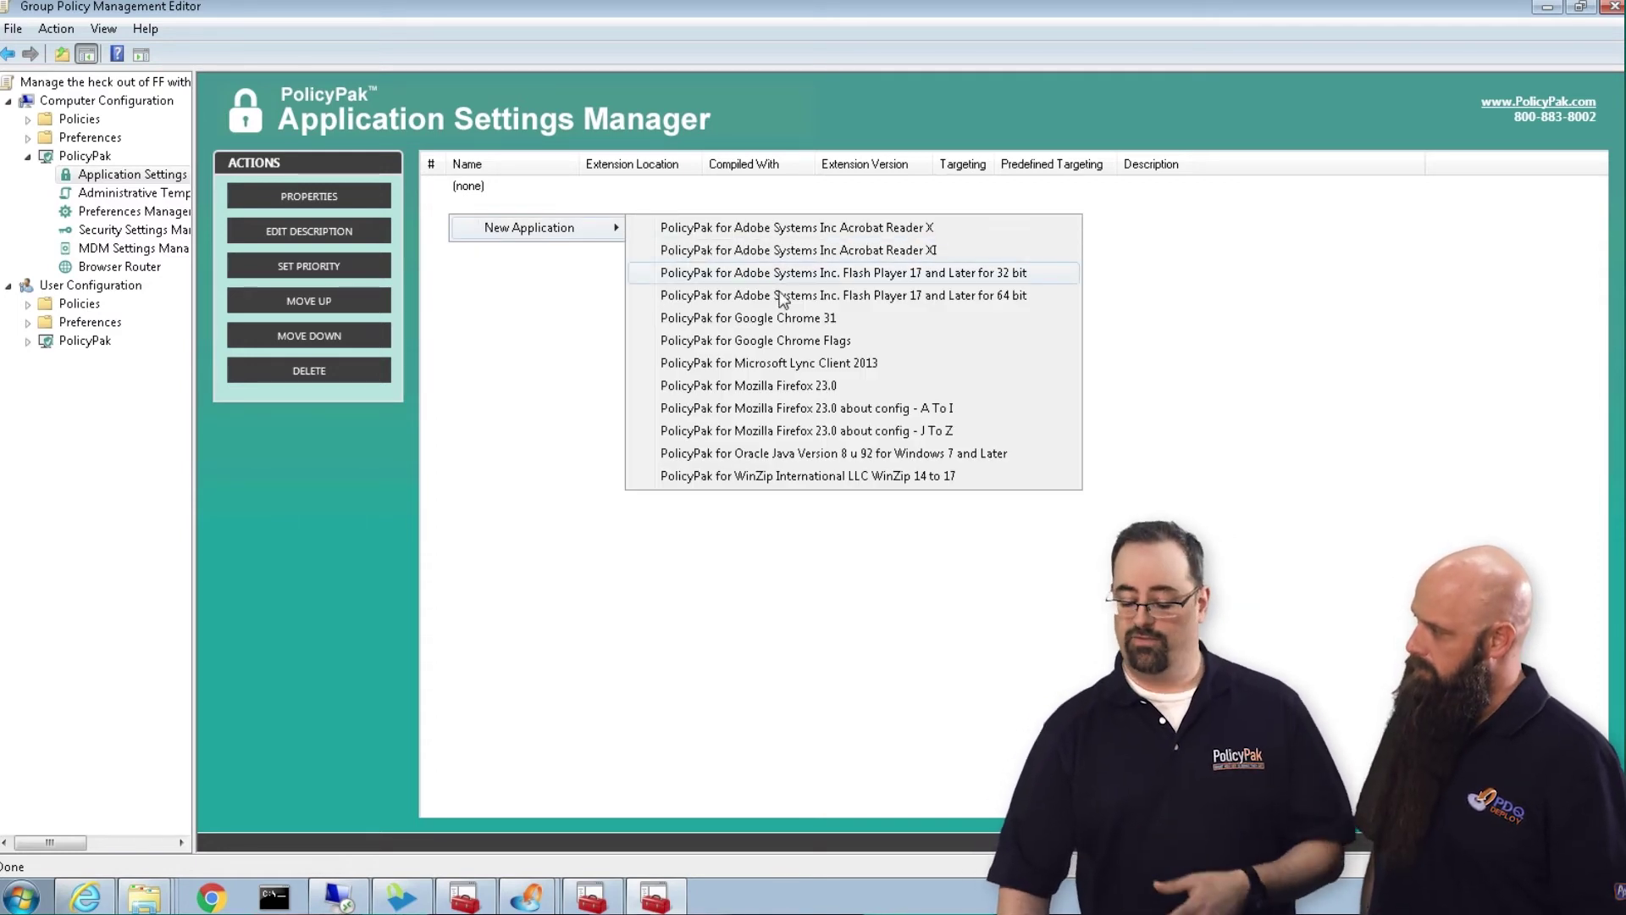
click(770, 391)
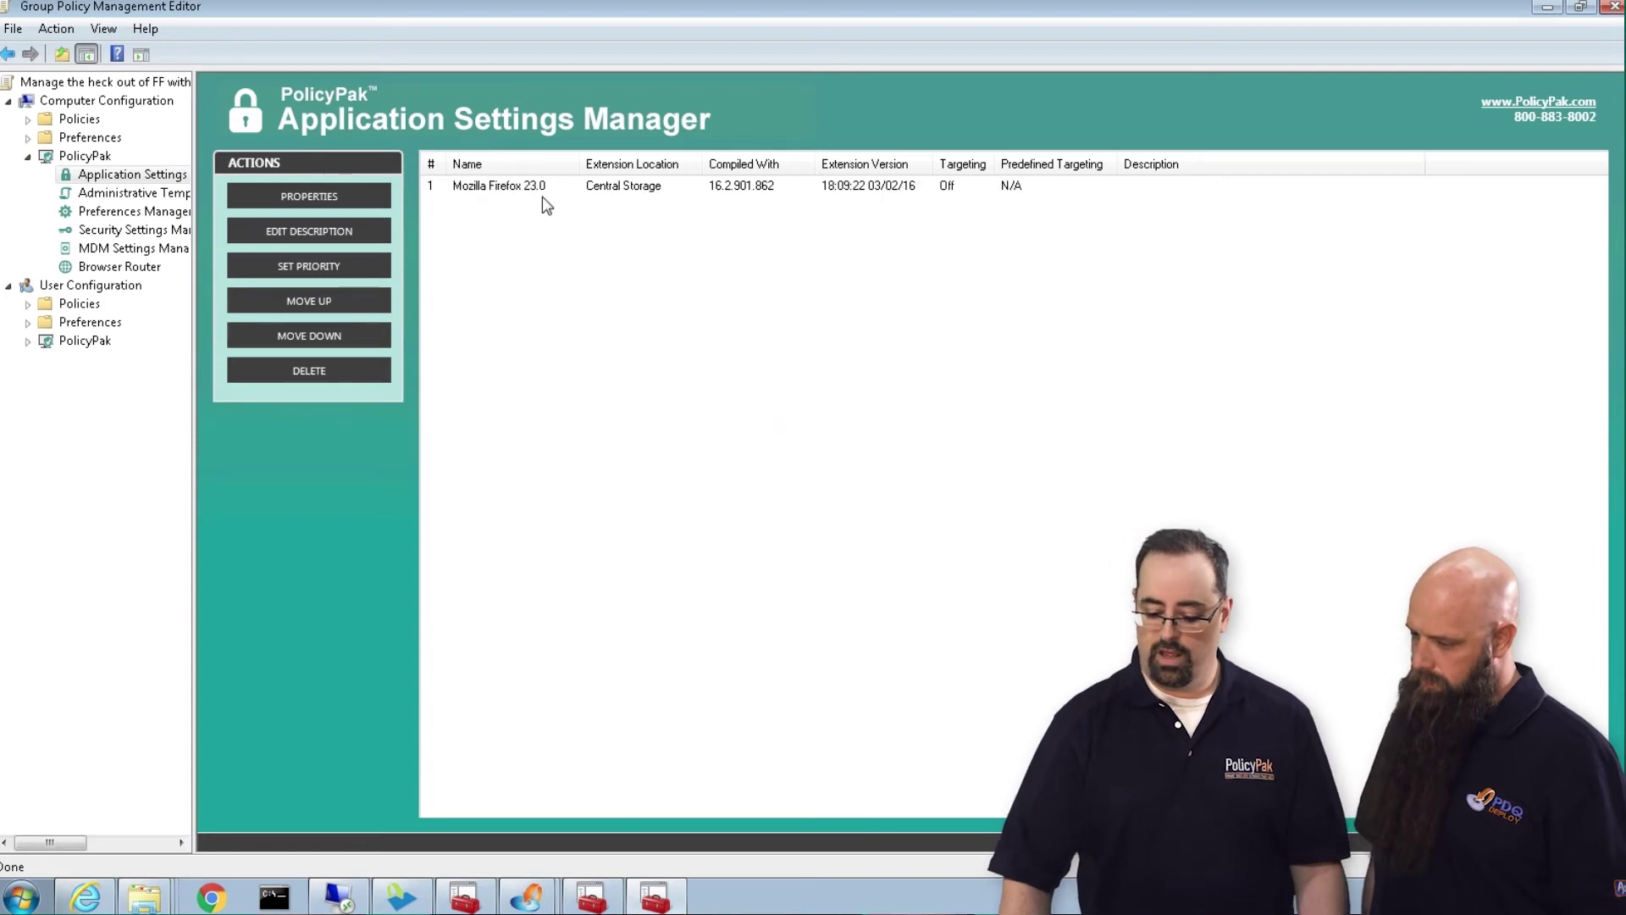
click(532, 189)
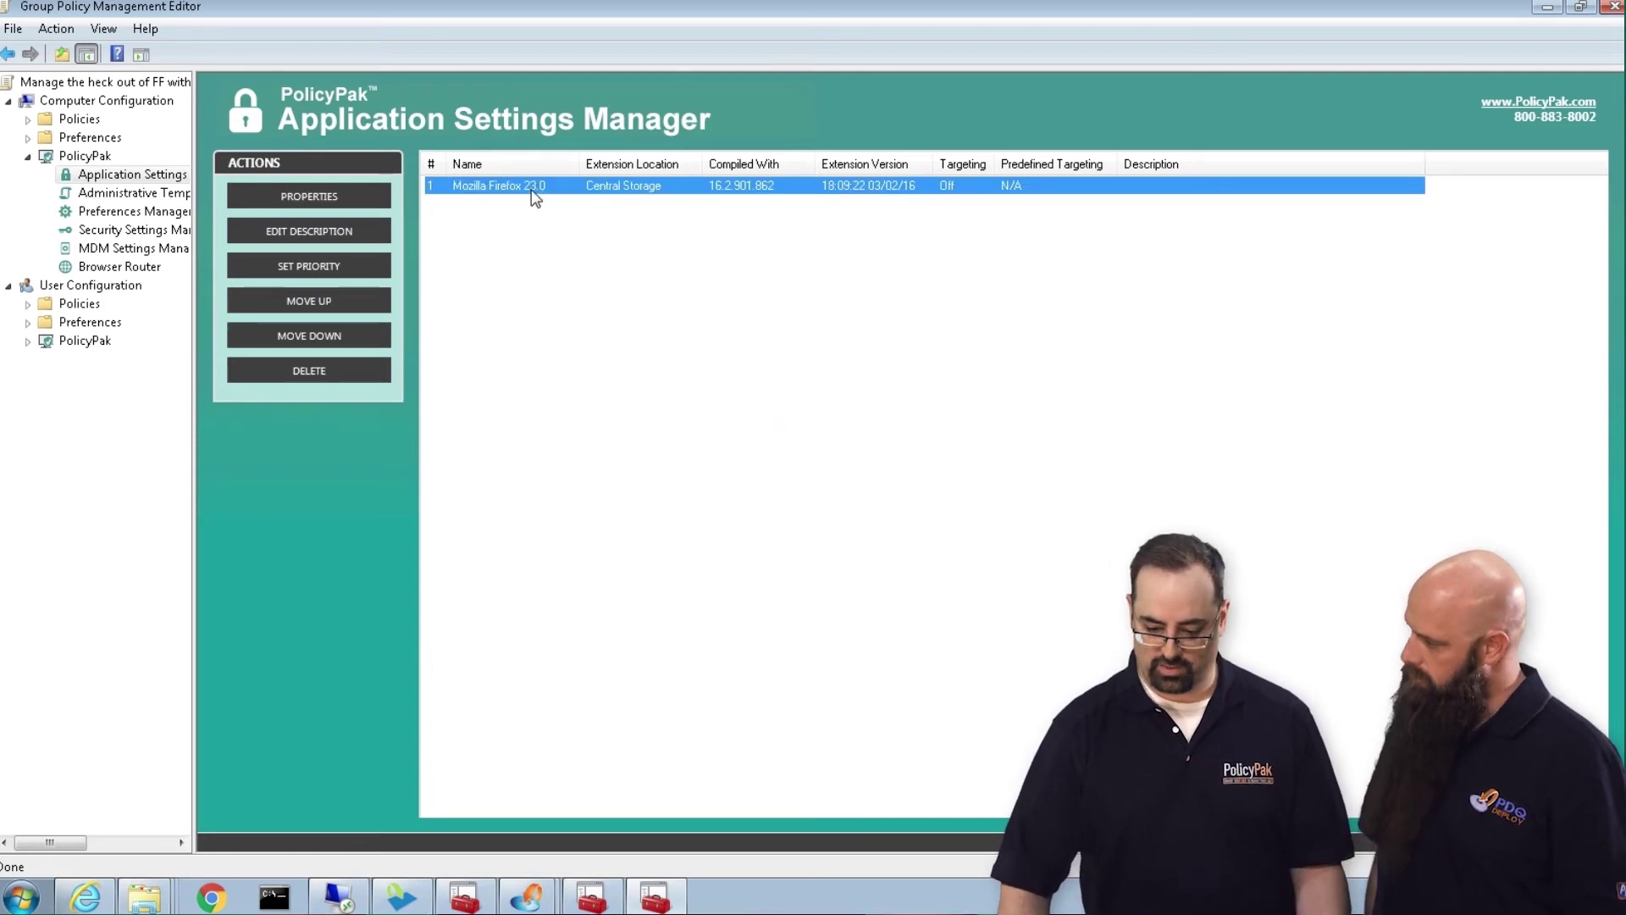
double_click(532, 188)
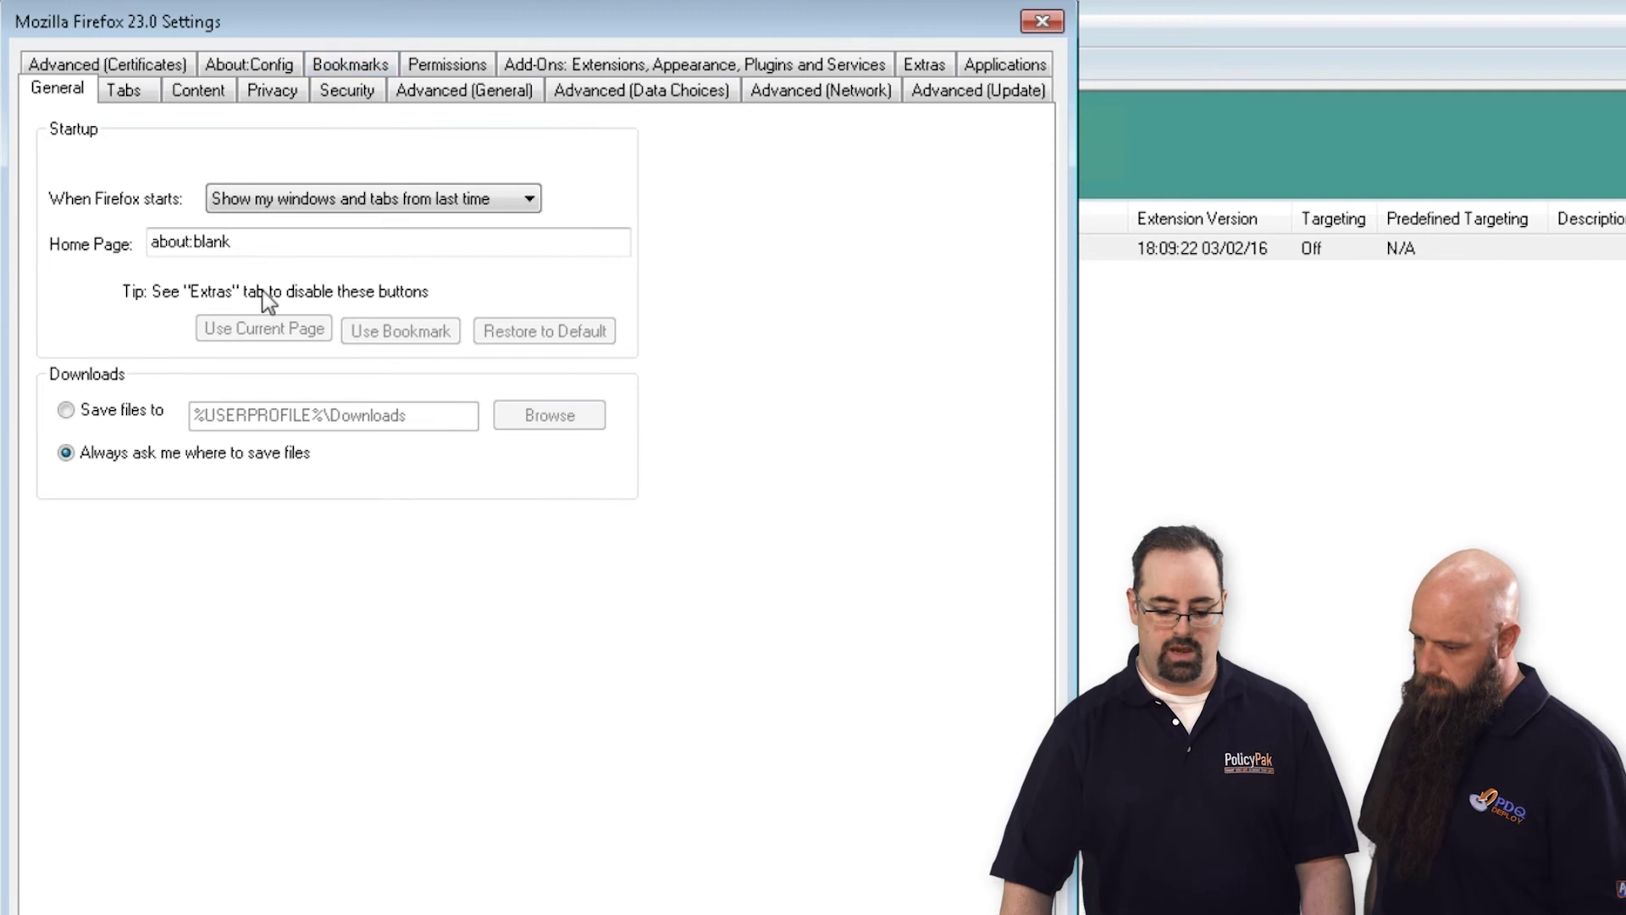
drag(284, 246, 134, 227)
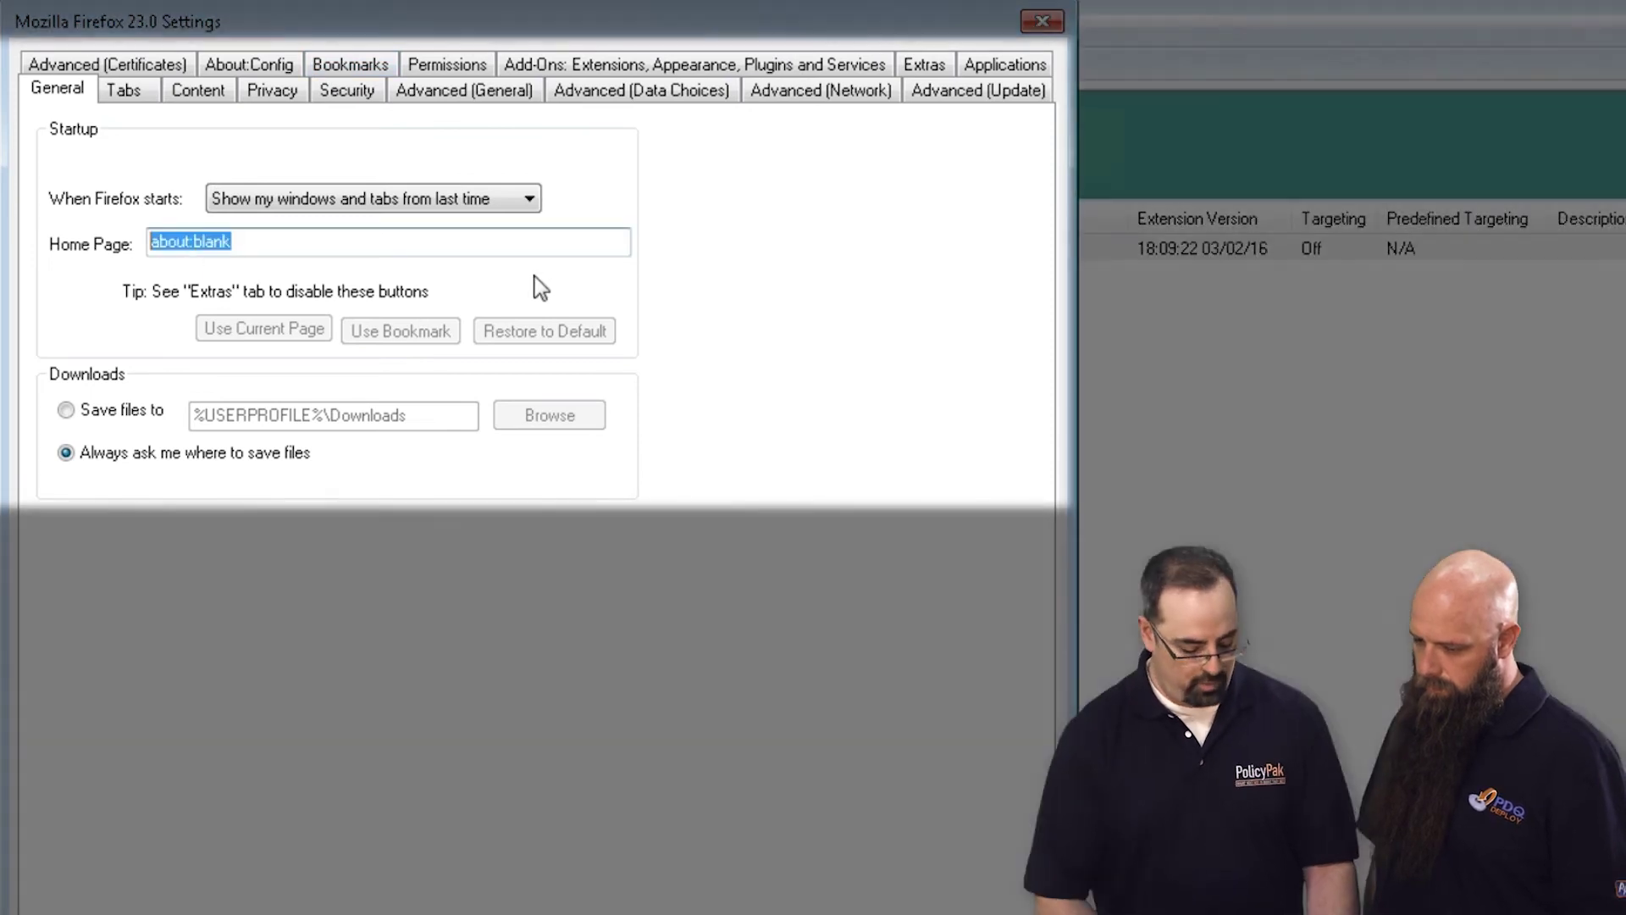
text(www.policypak.com)
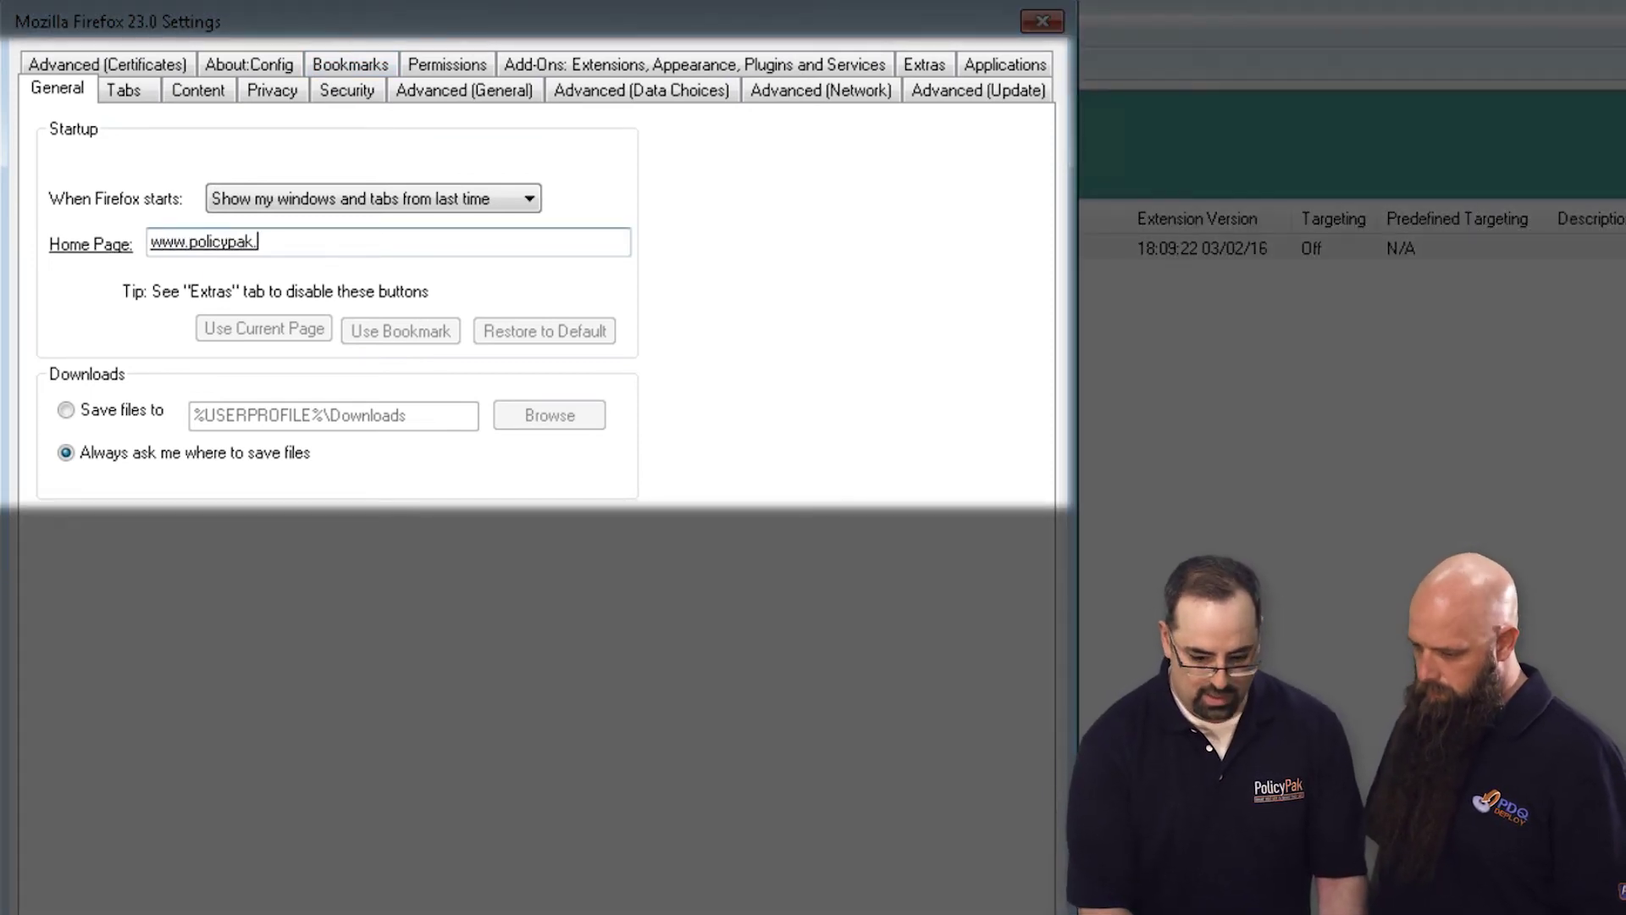
right_click(310, 244)
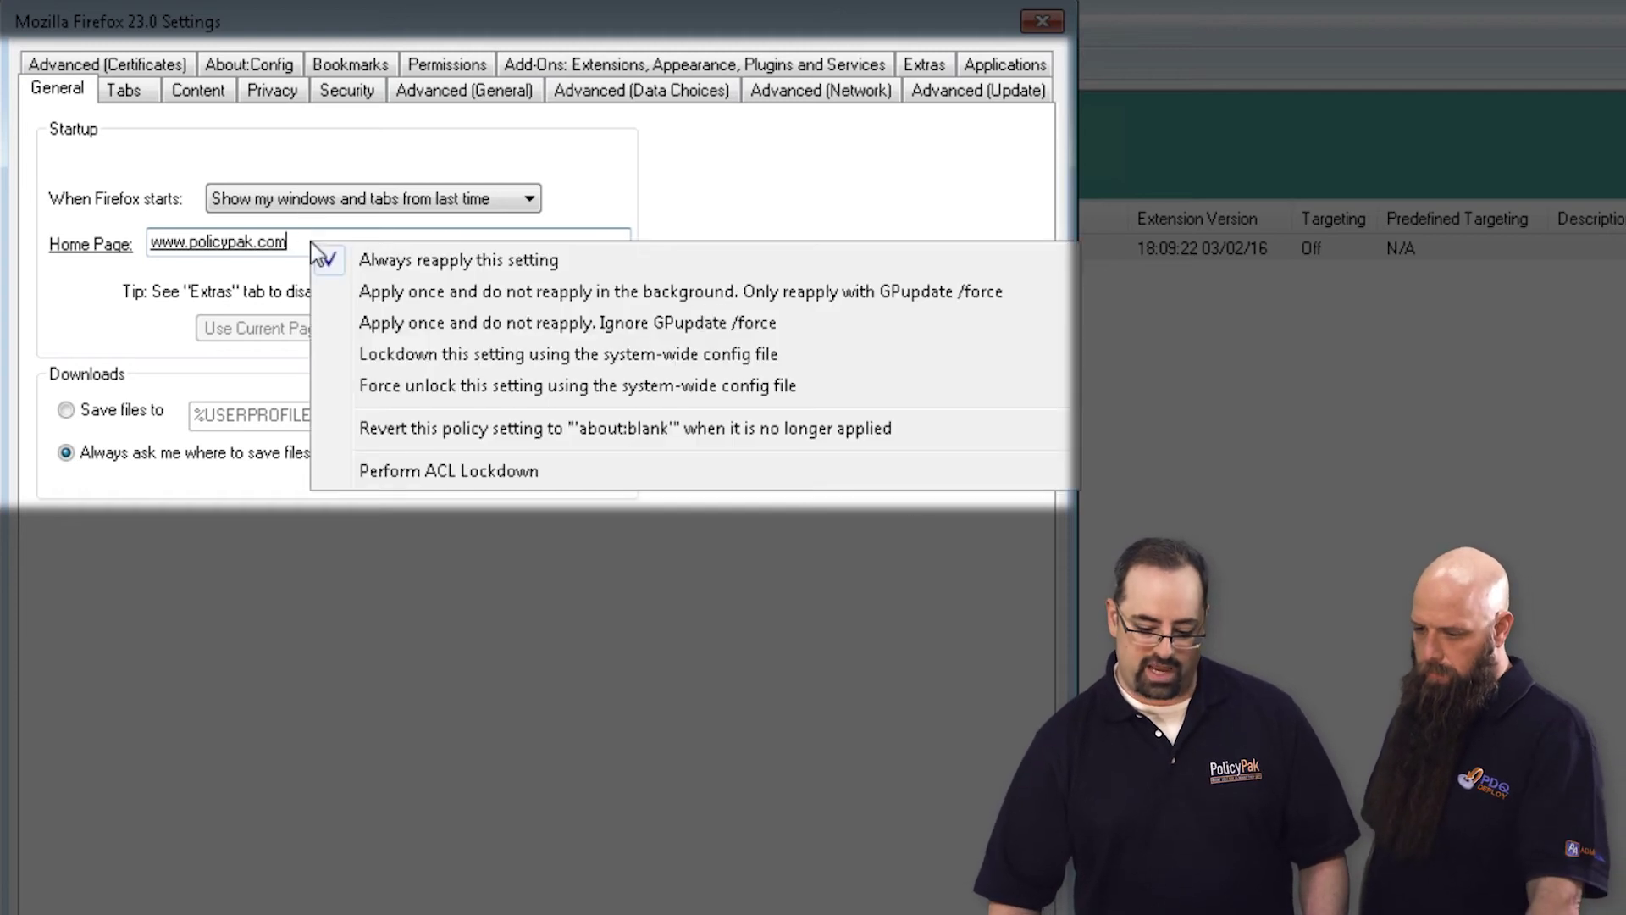
click(389, 365)
Lock down the add-ons warning, attack-site blocking and web forgery blocking on the Security tab
click(362, 92)
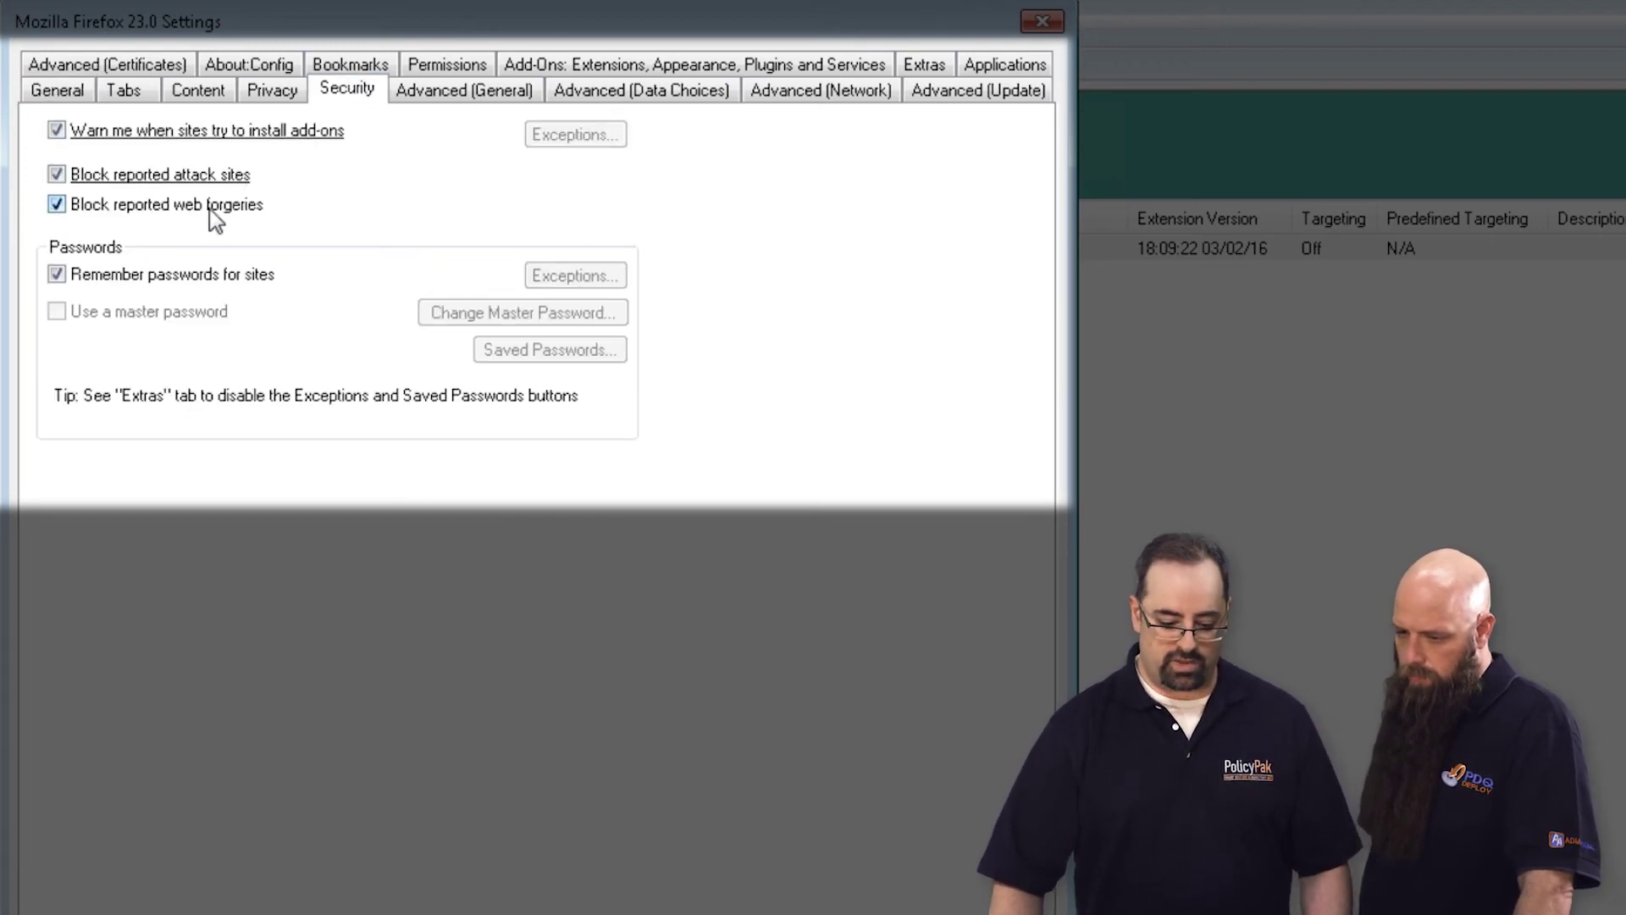
right_click(204, 137)
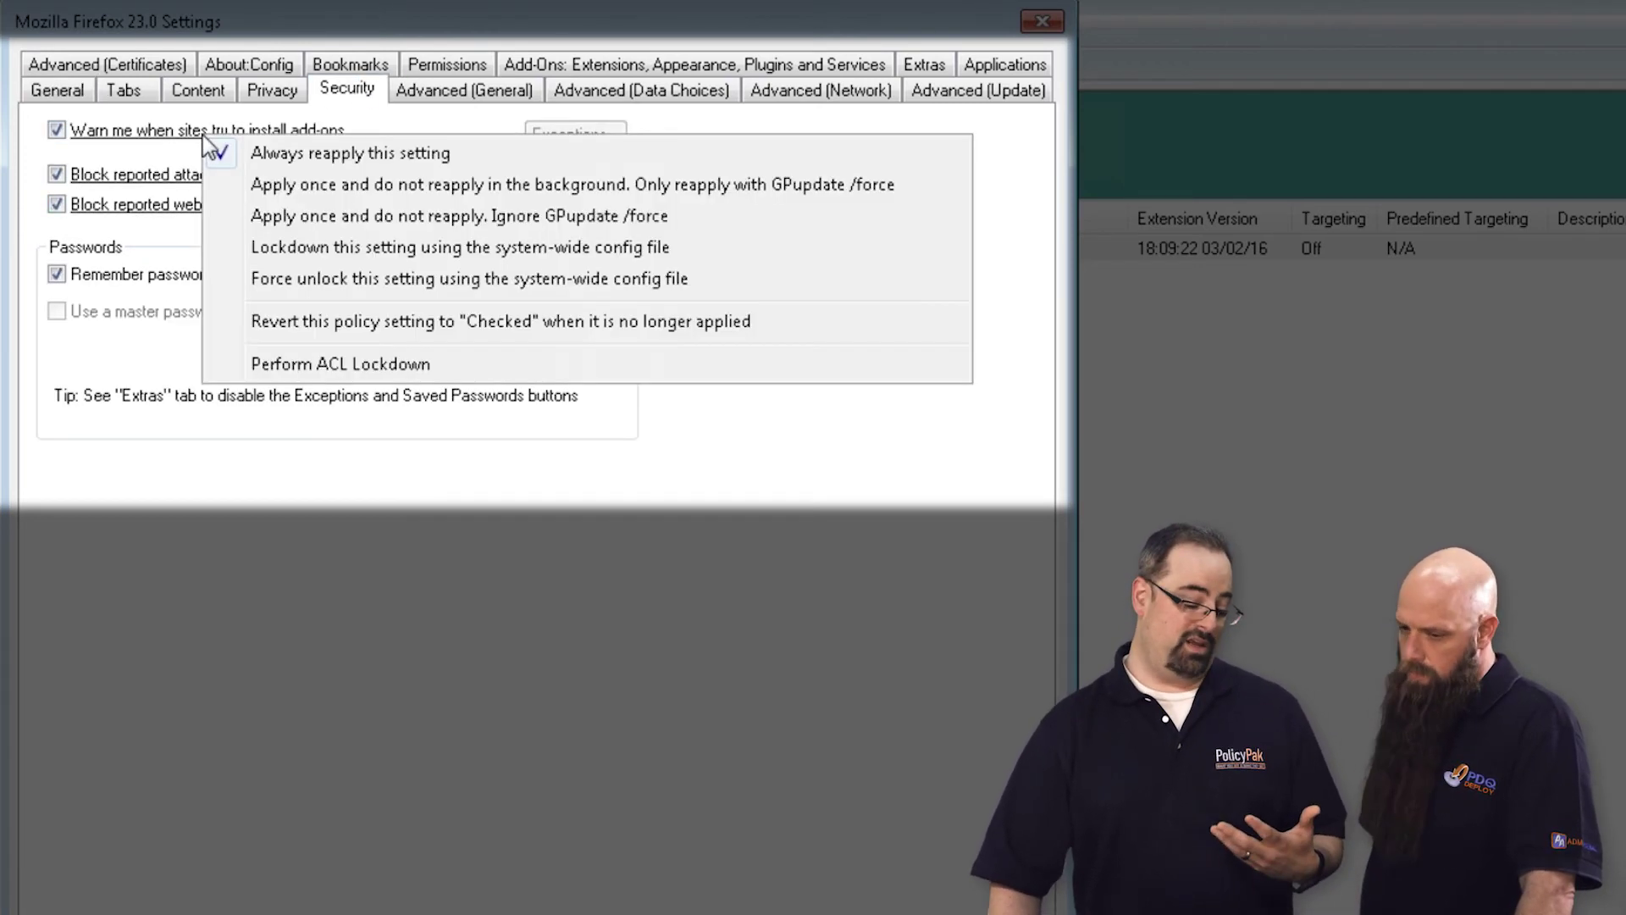
click(292, 253)
right_click(222, 172)
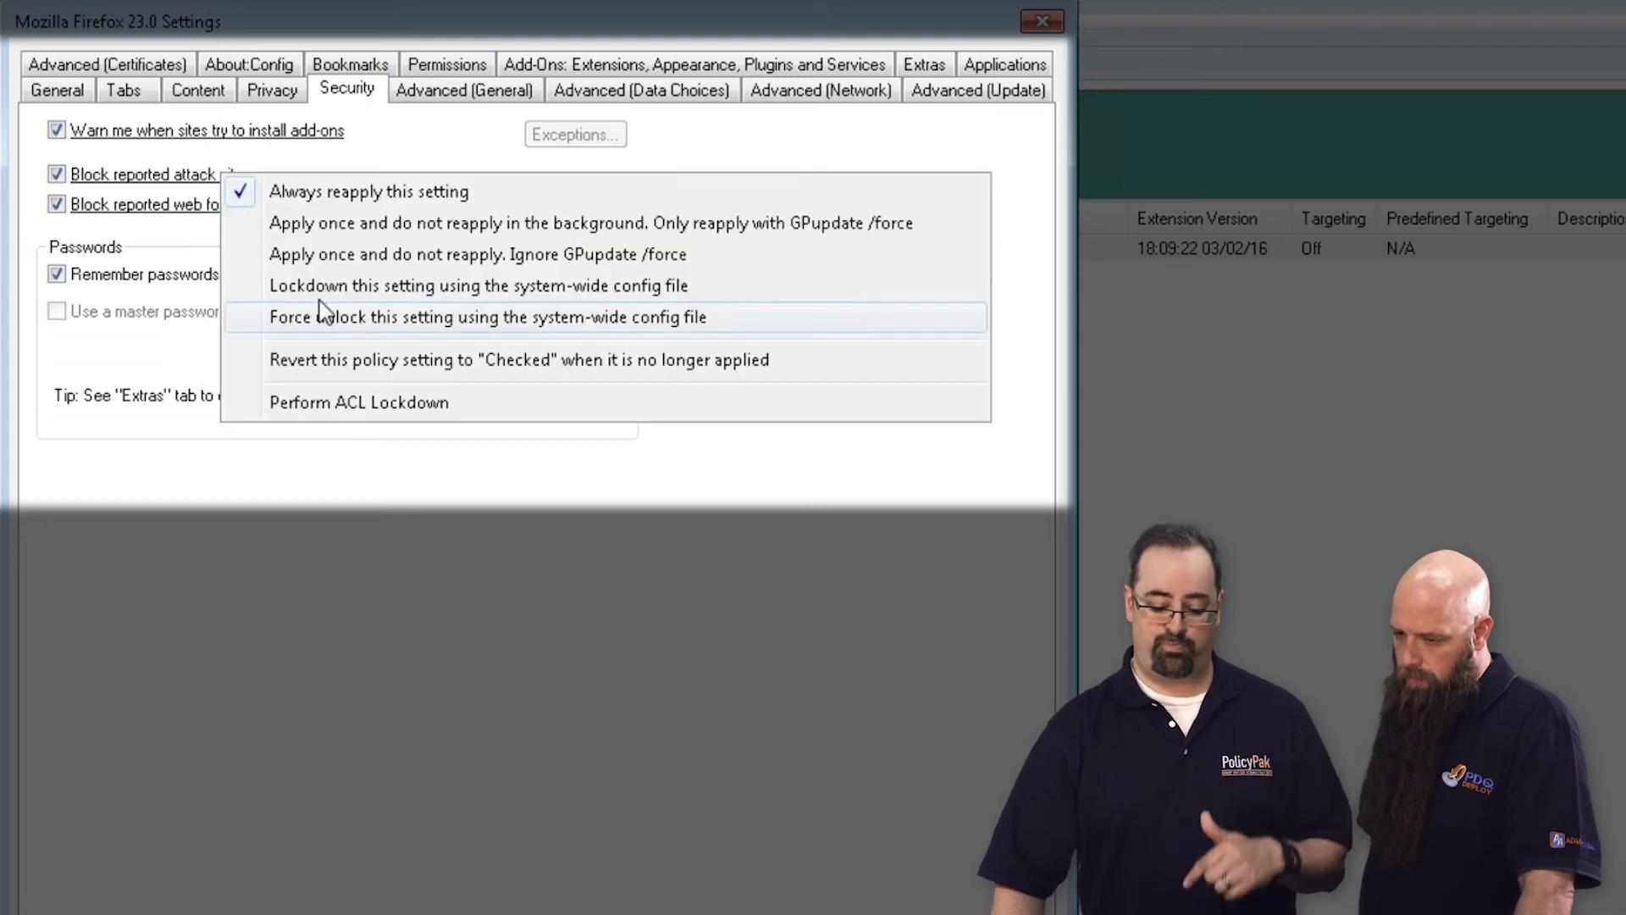
click(320, 286)
right_click(236, 199)
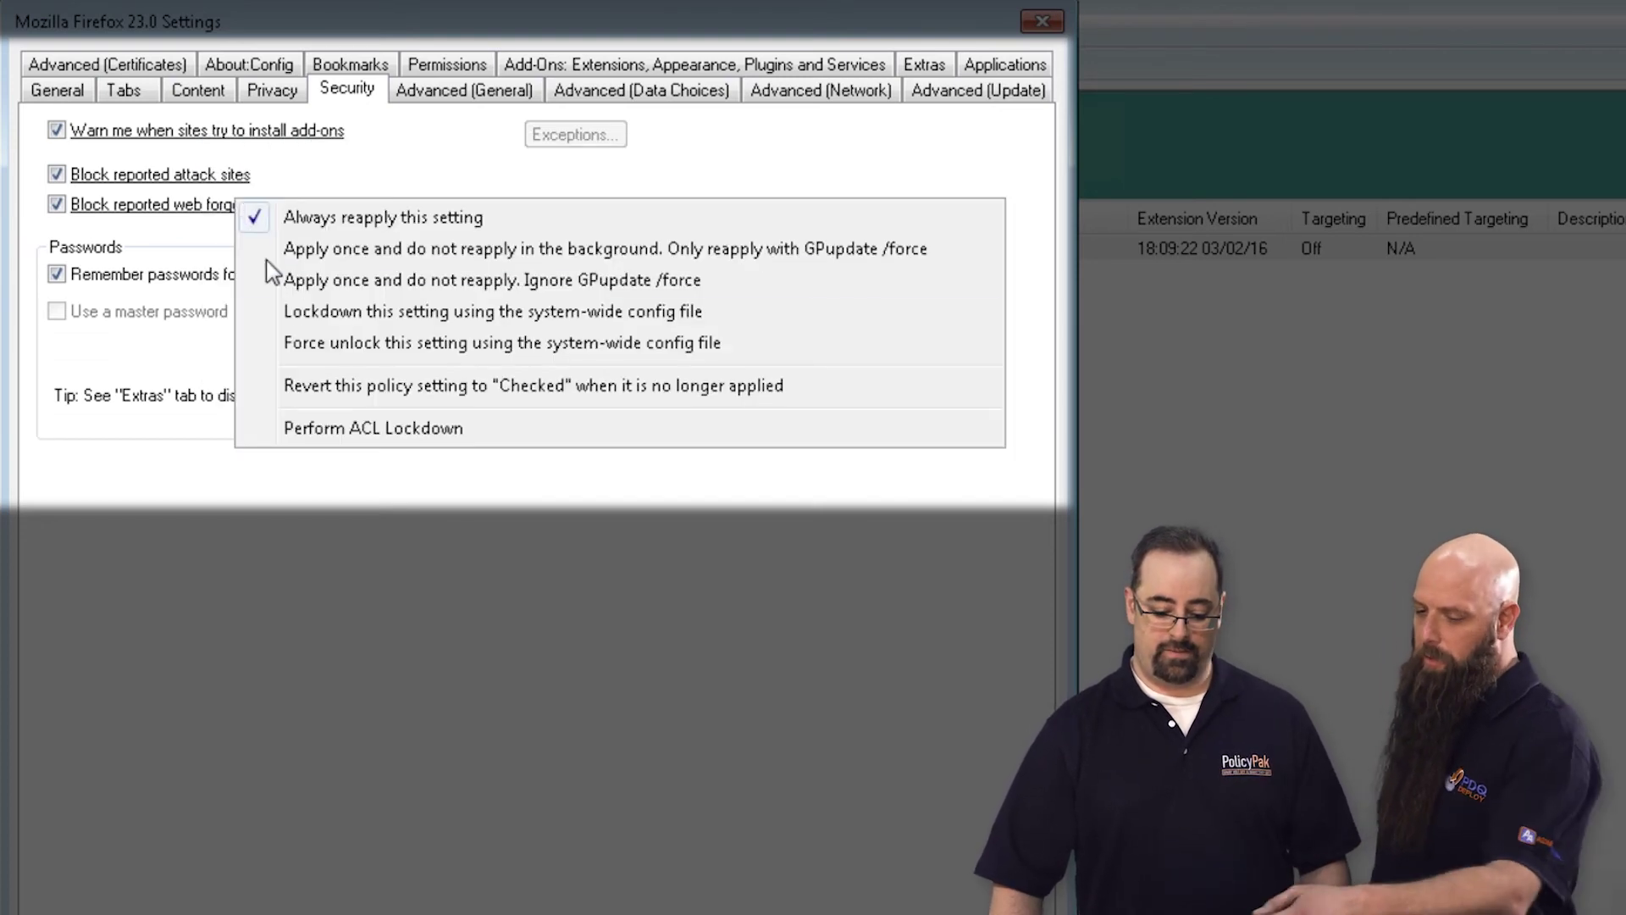
click(293, 313)
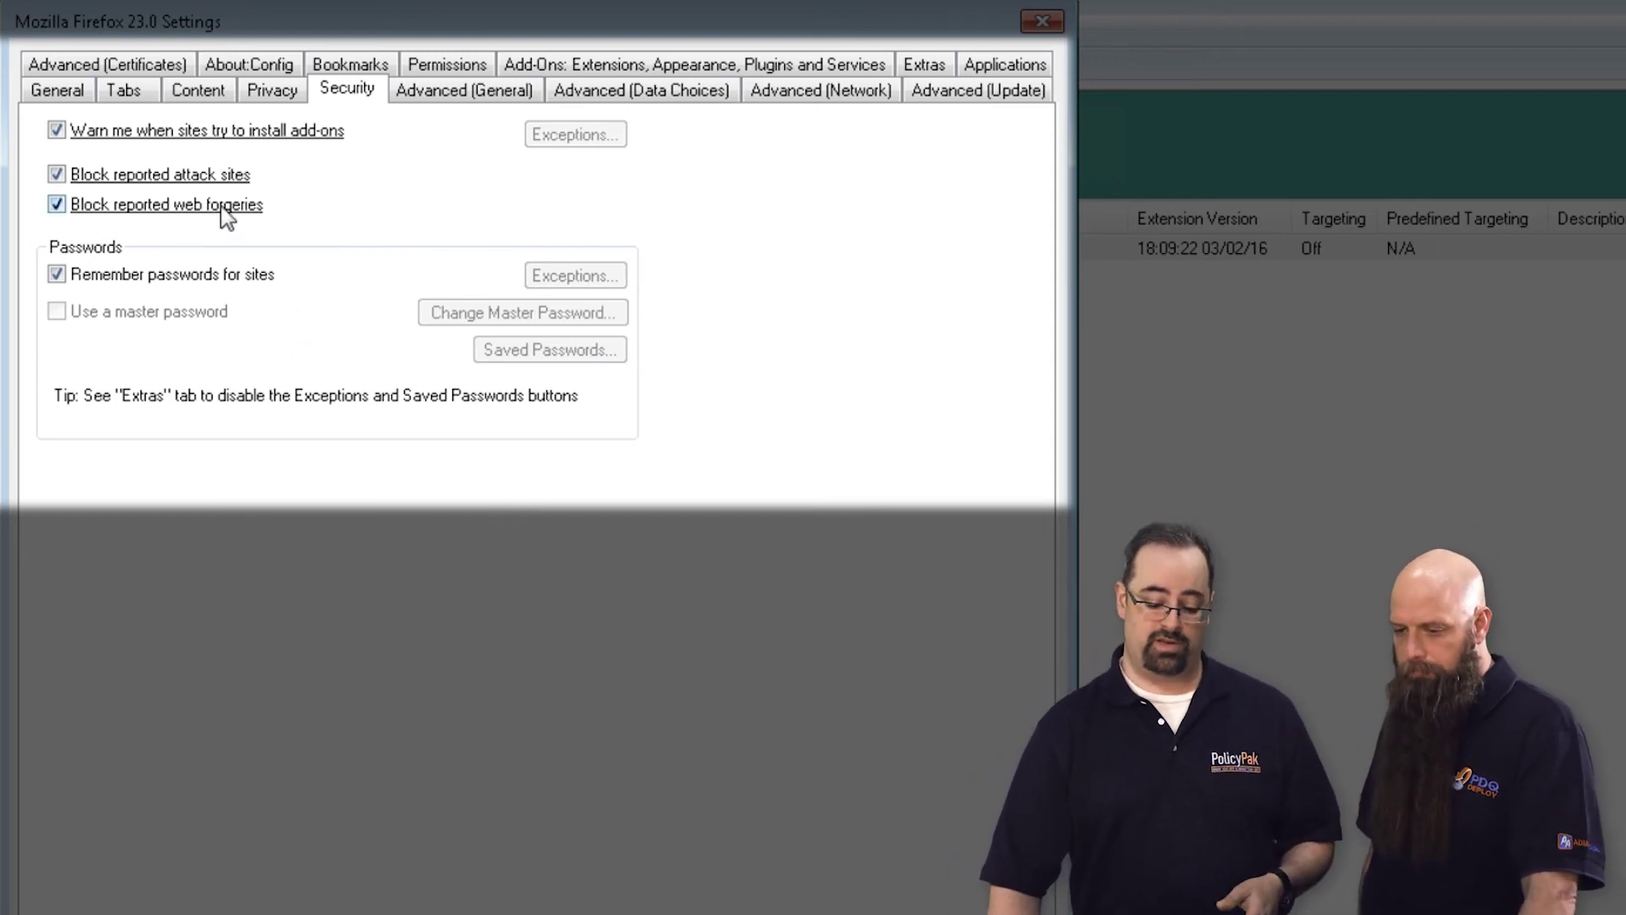
right_click(219, 207)
click(276, 325)
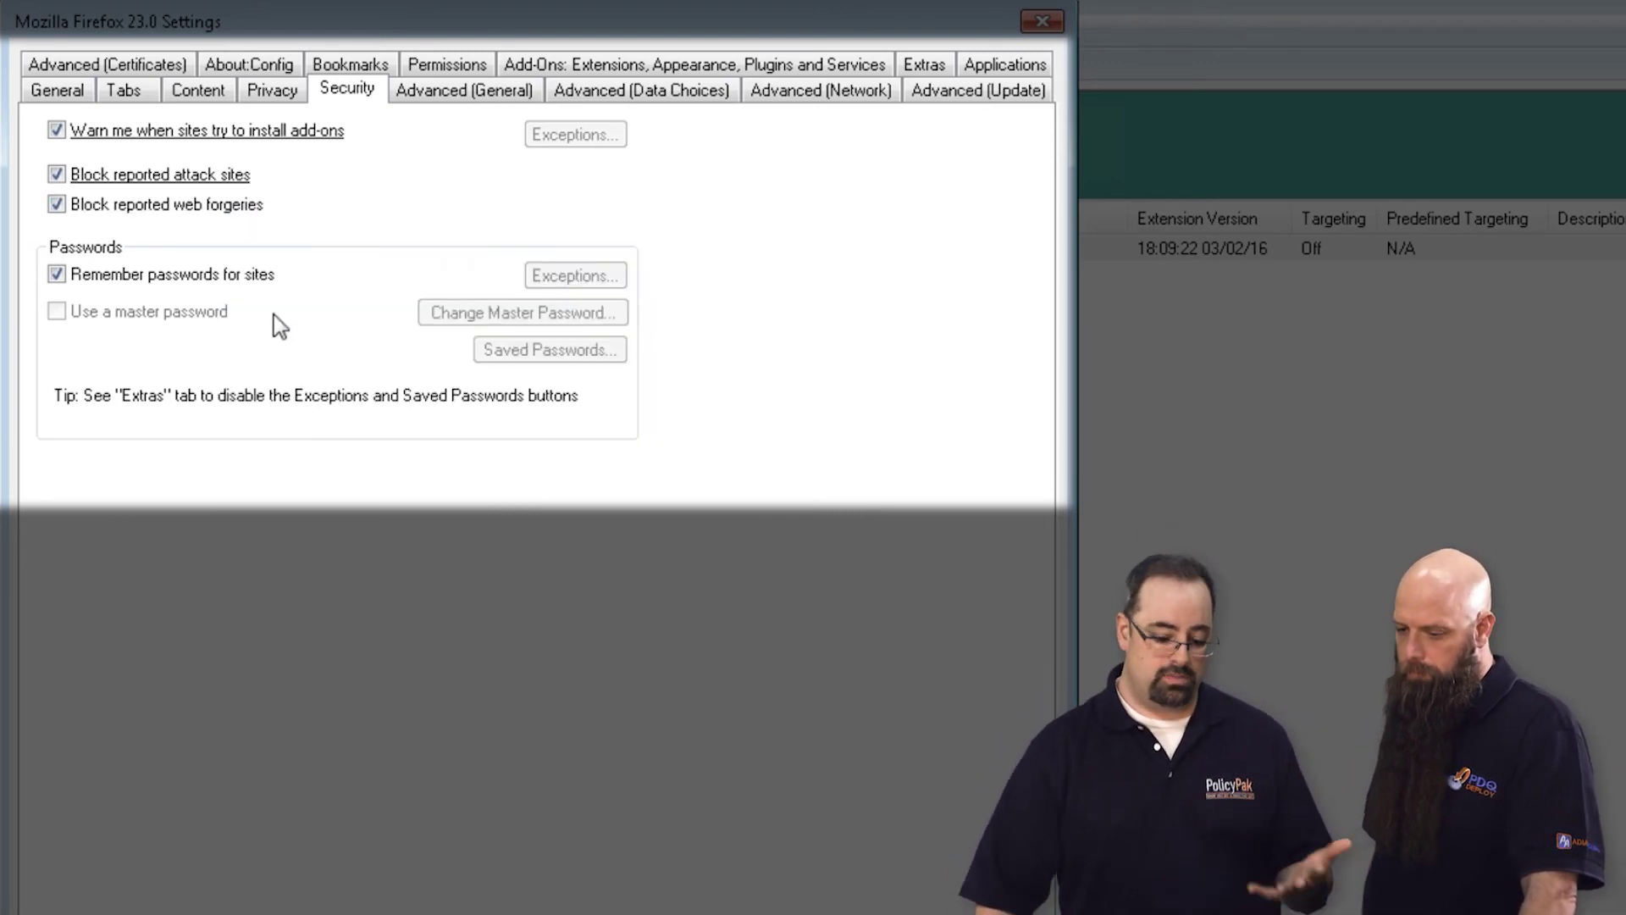
right_click(227, 201)
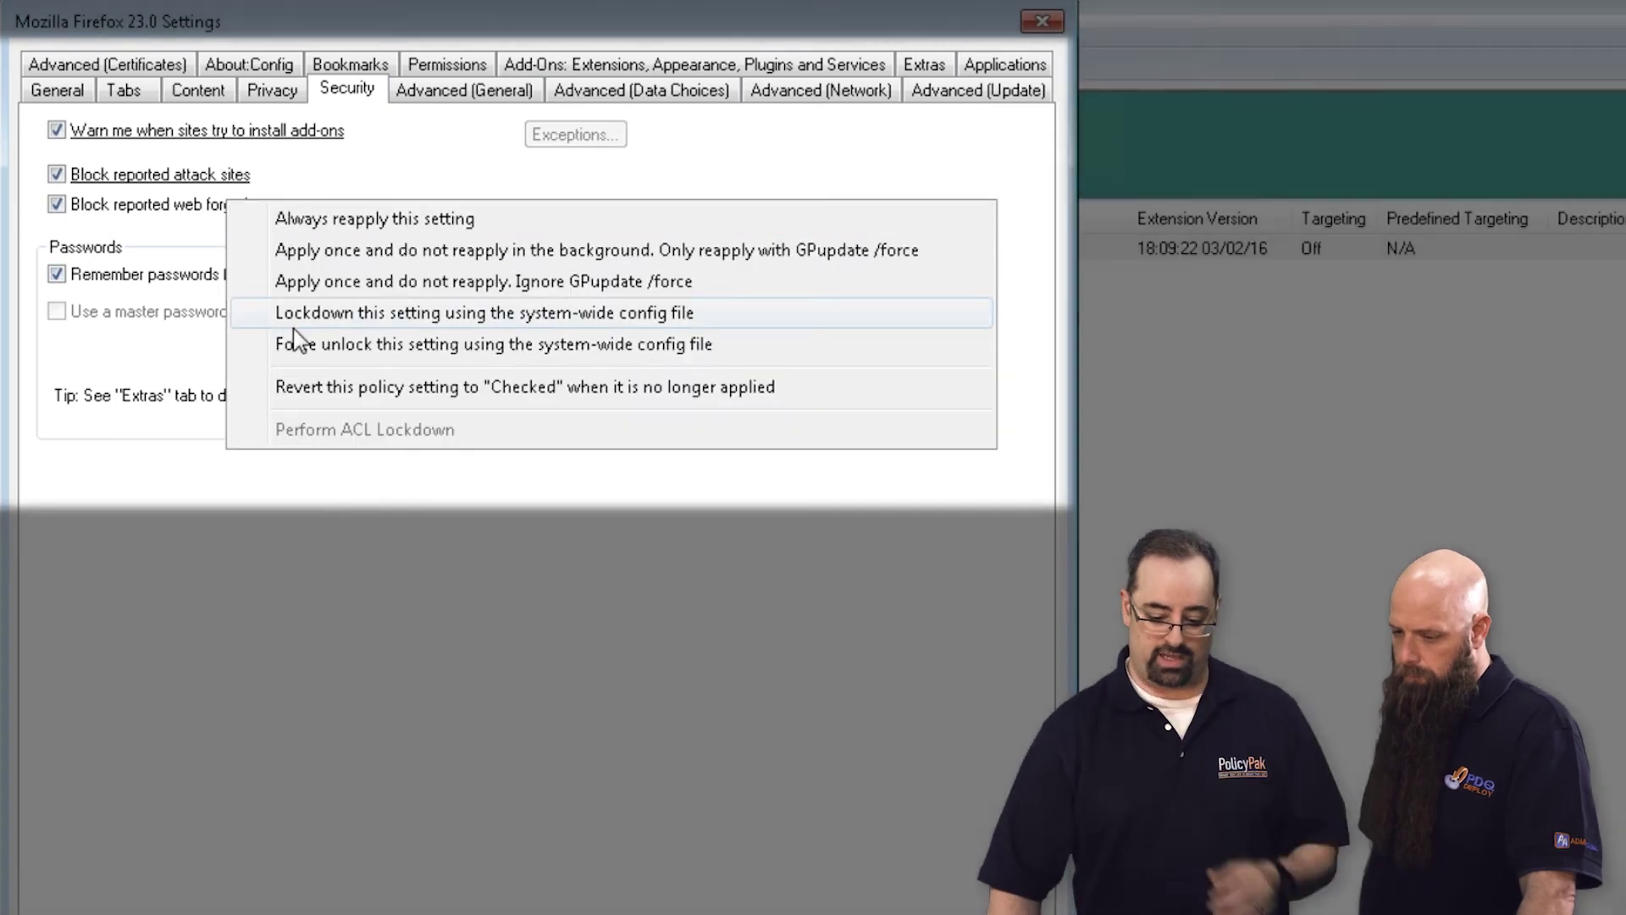
click(292, 320)
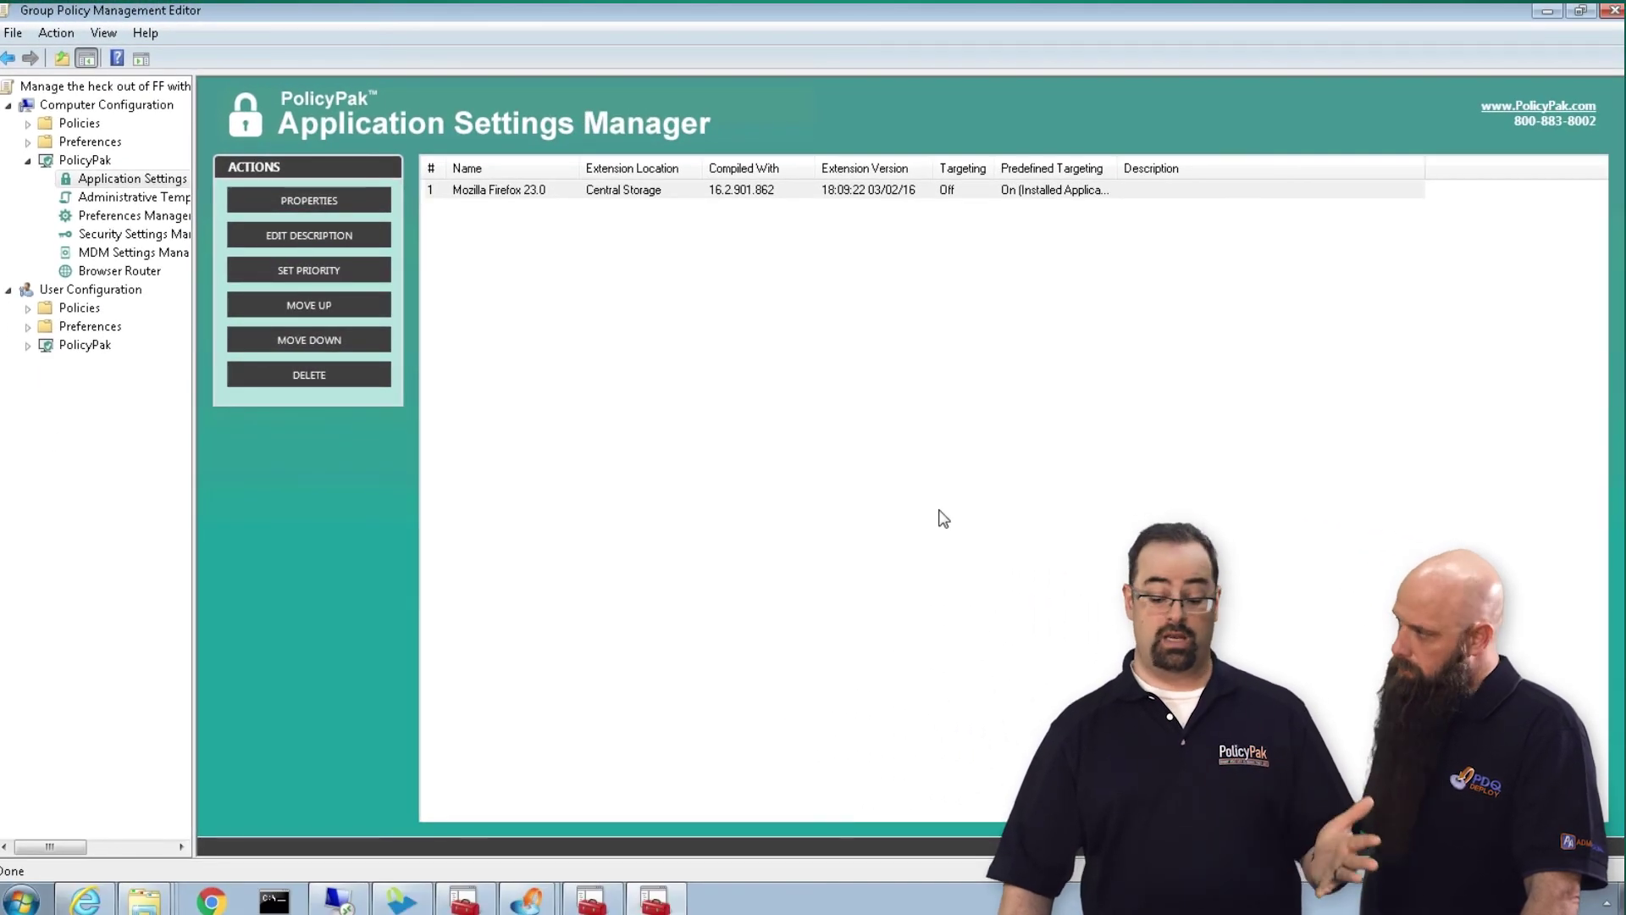
Run Command Prompt as administrator on computer1 with the admin credentials and execute gpupdate
click(1547, 11)
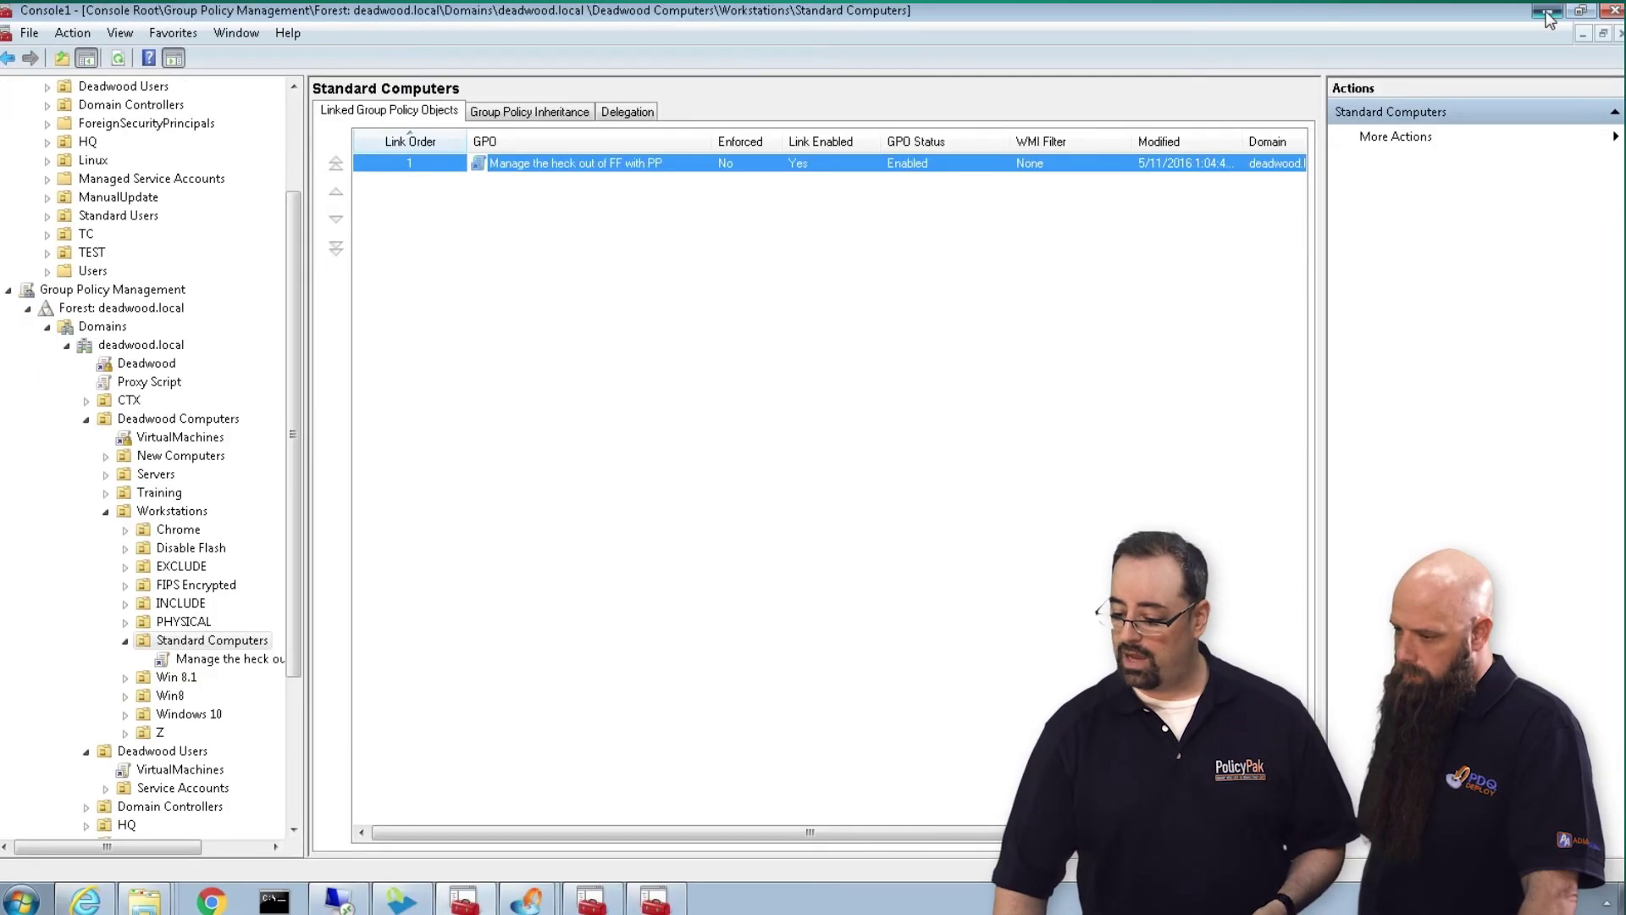
click(1546, 11)
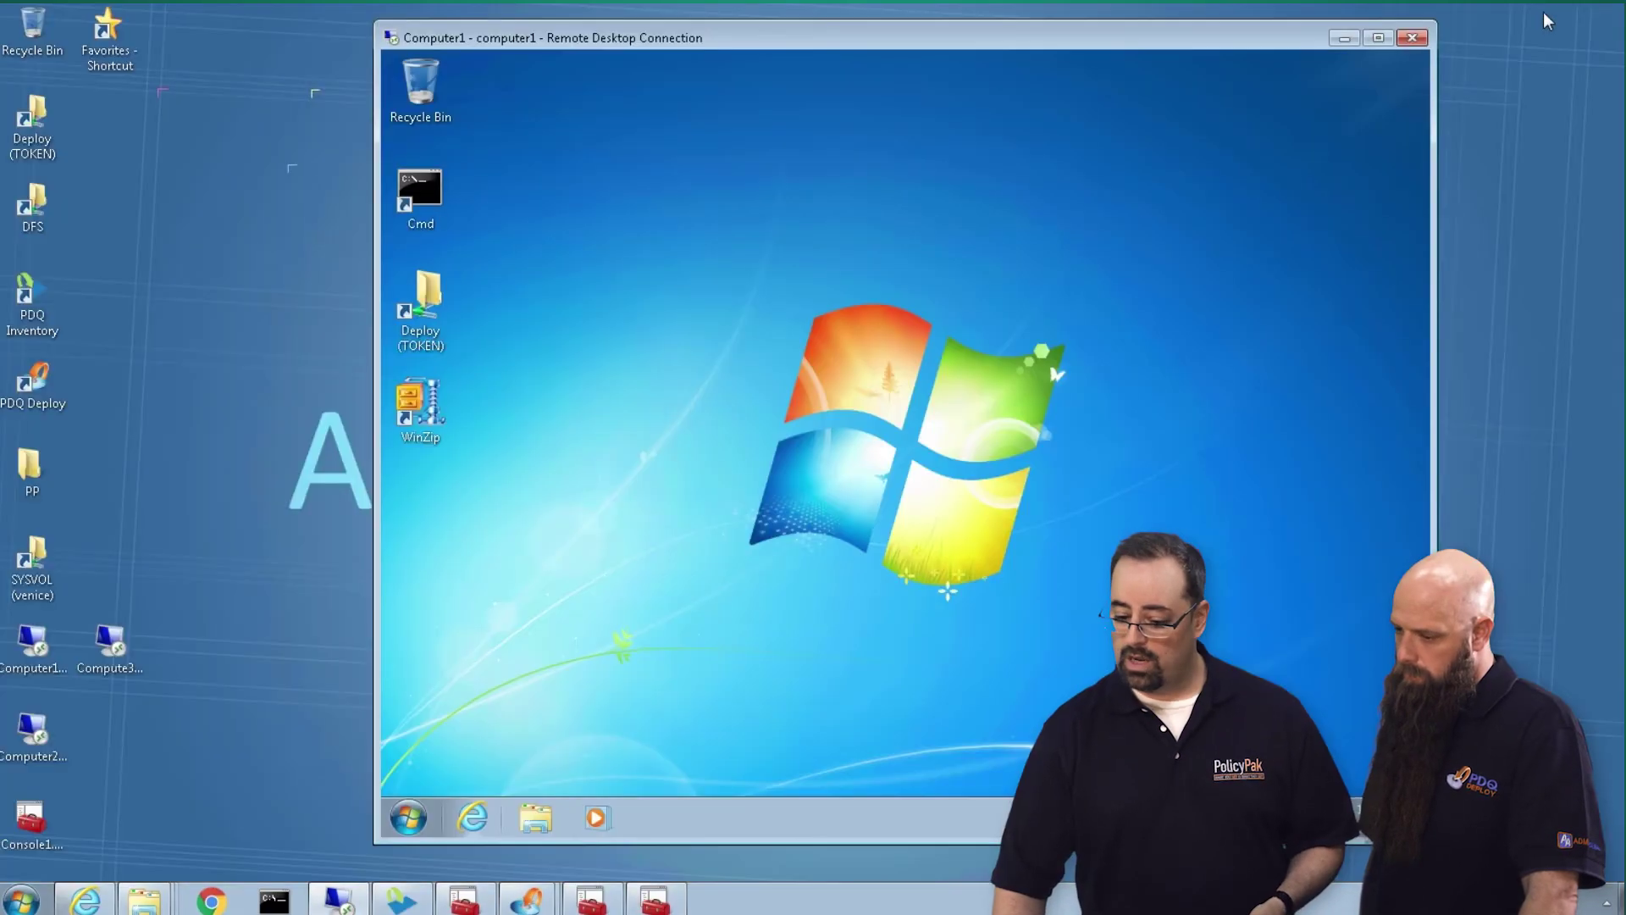
double_click(420, 197)
text(tri)
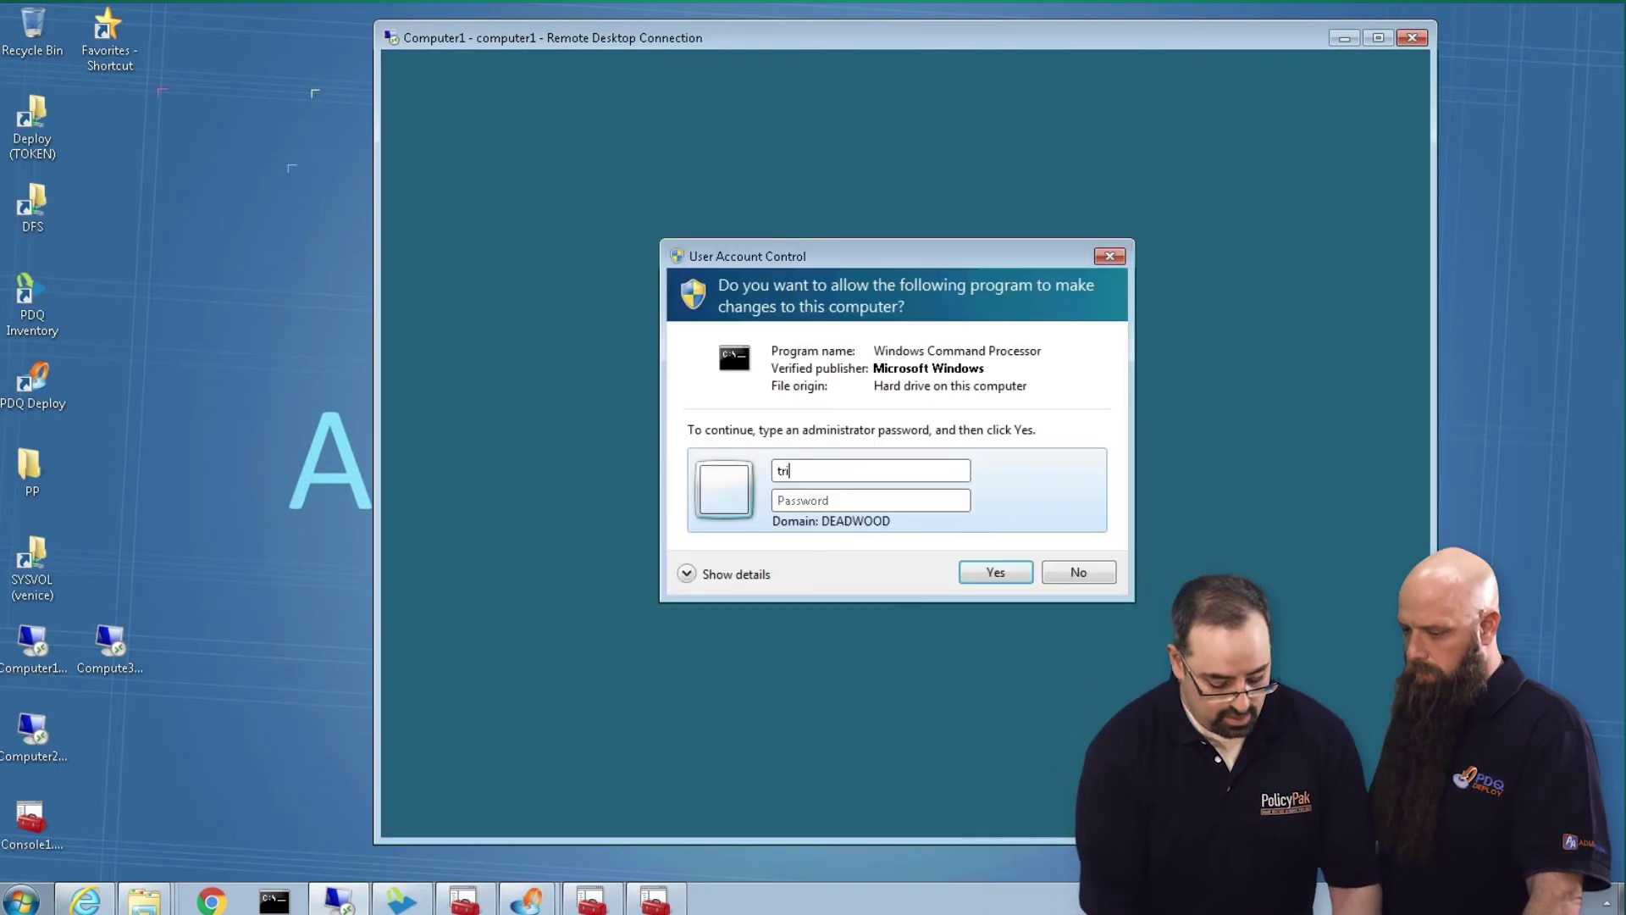
text(xie)
key(Tab)
text(Password1)
key(Return)
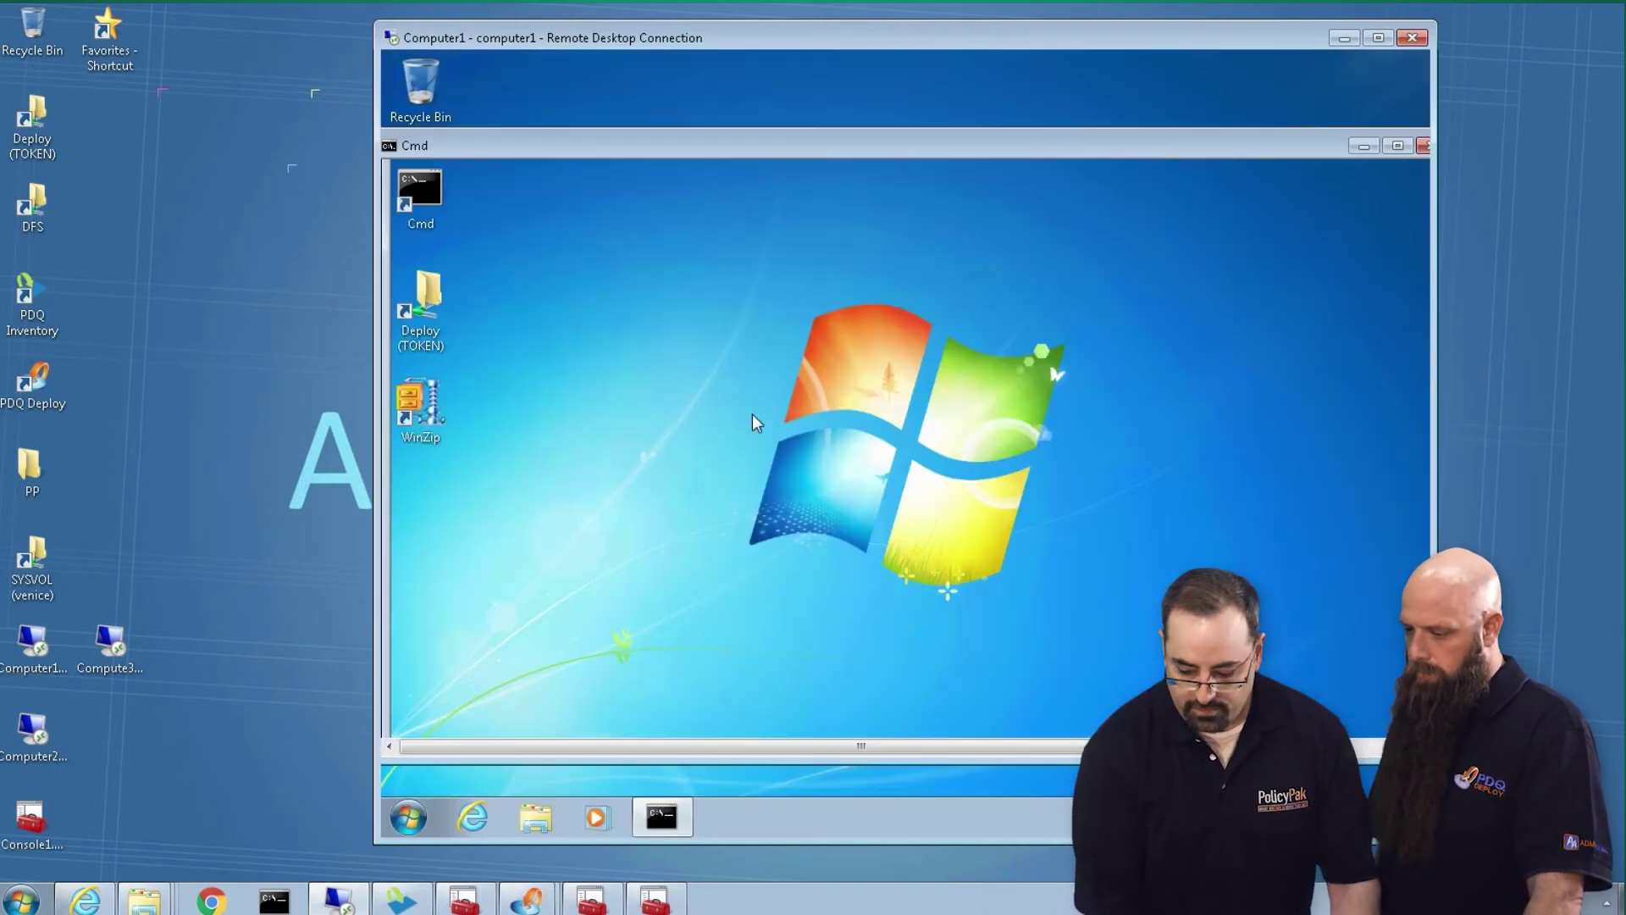
text(gpupdate)
key(Return)
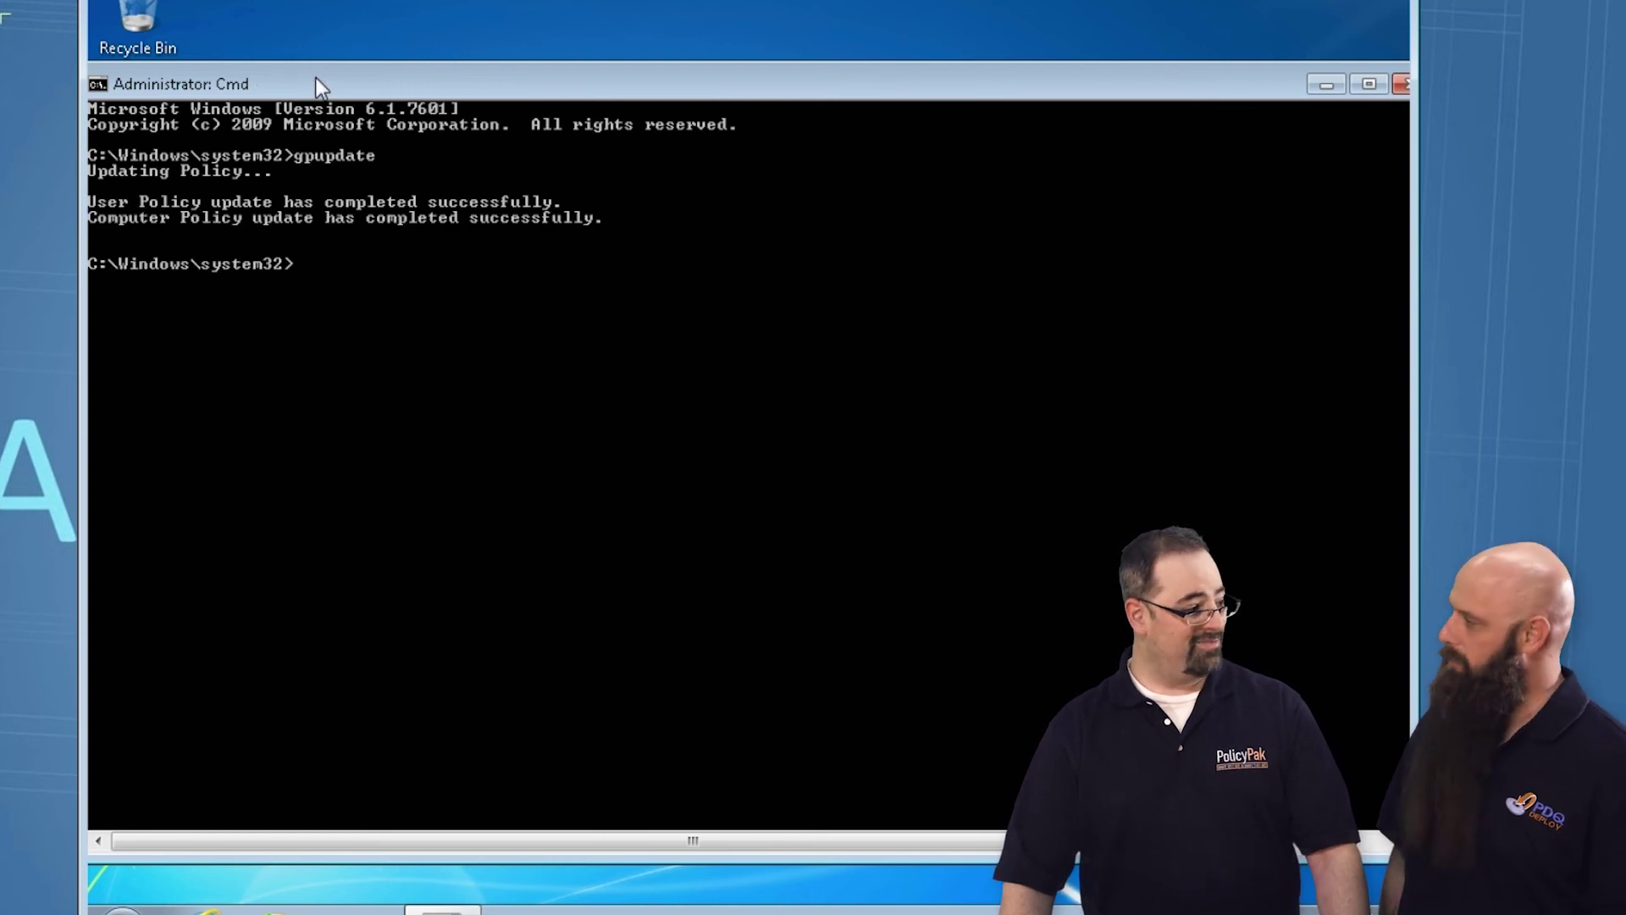
Close the command prompt and relaunch Firefox from All Programs, declining the default-browser prompt
double_click(97, 85)
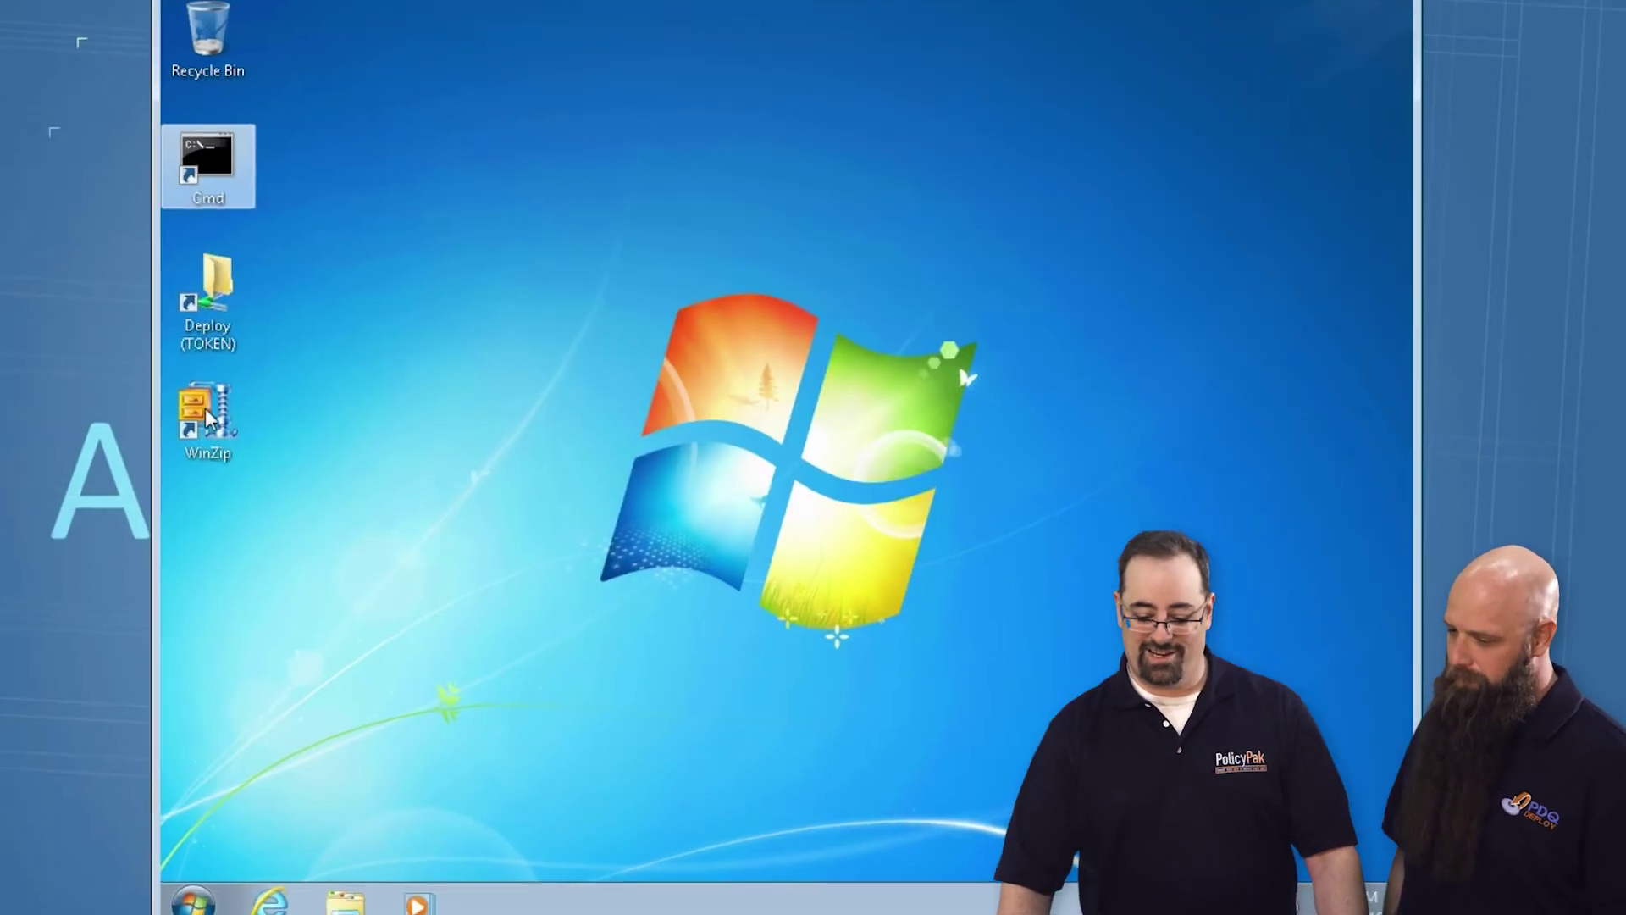
click(122, 911)
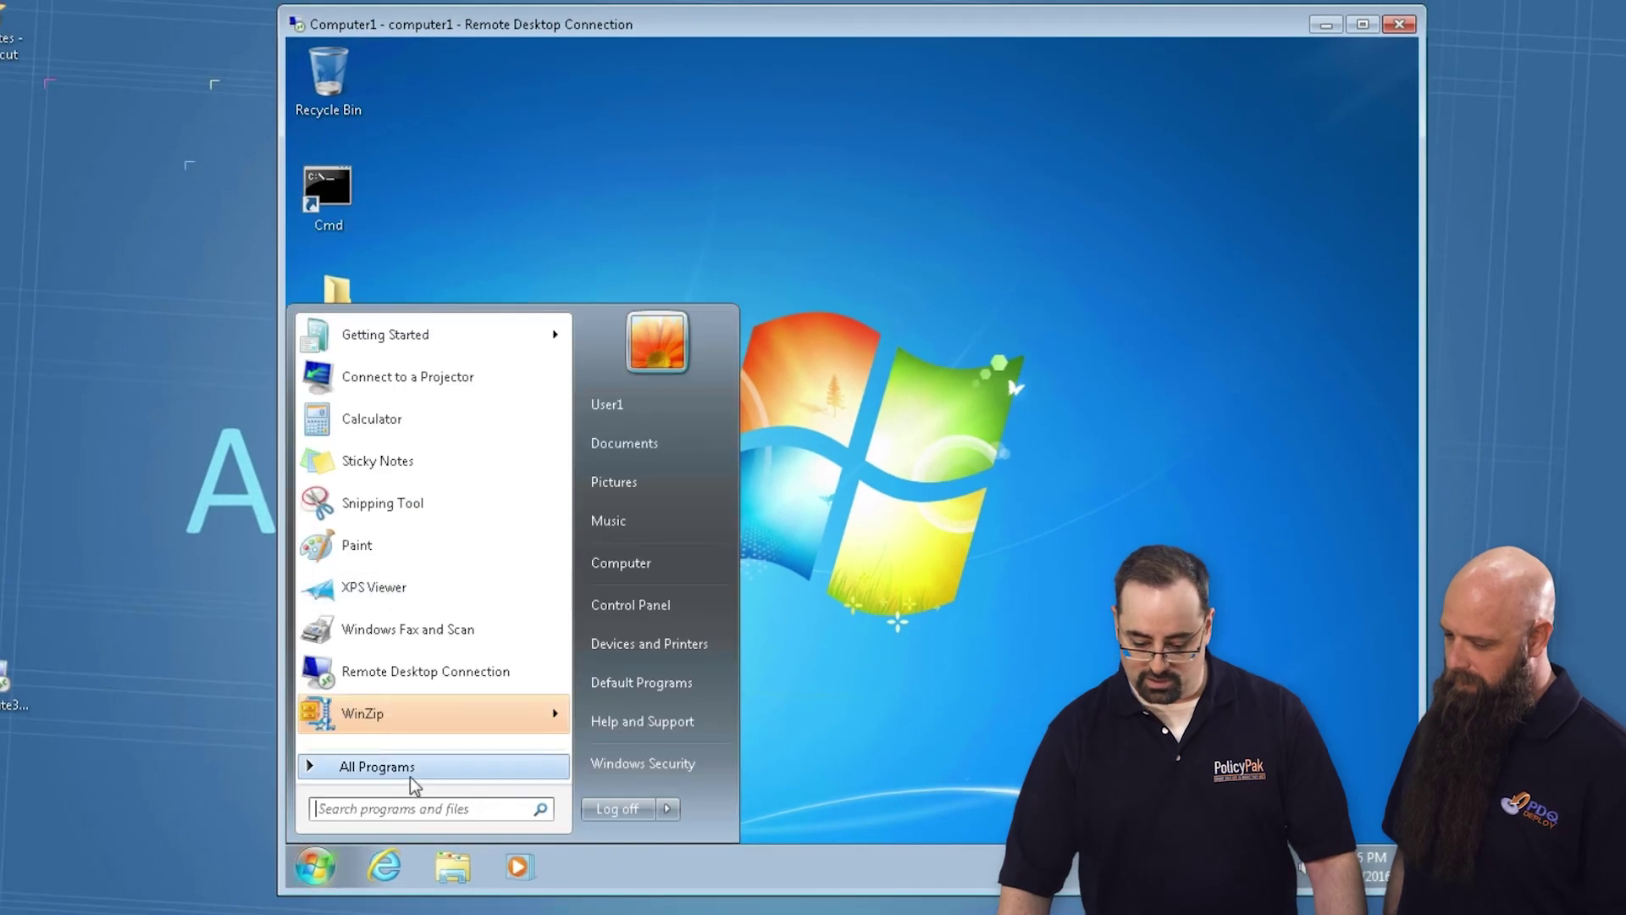
click(372, 766)
click(404, 415)
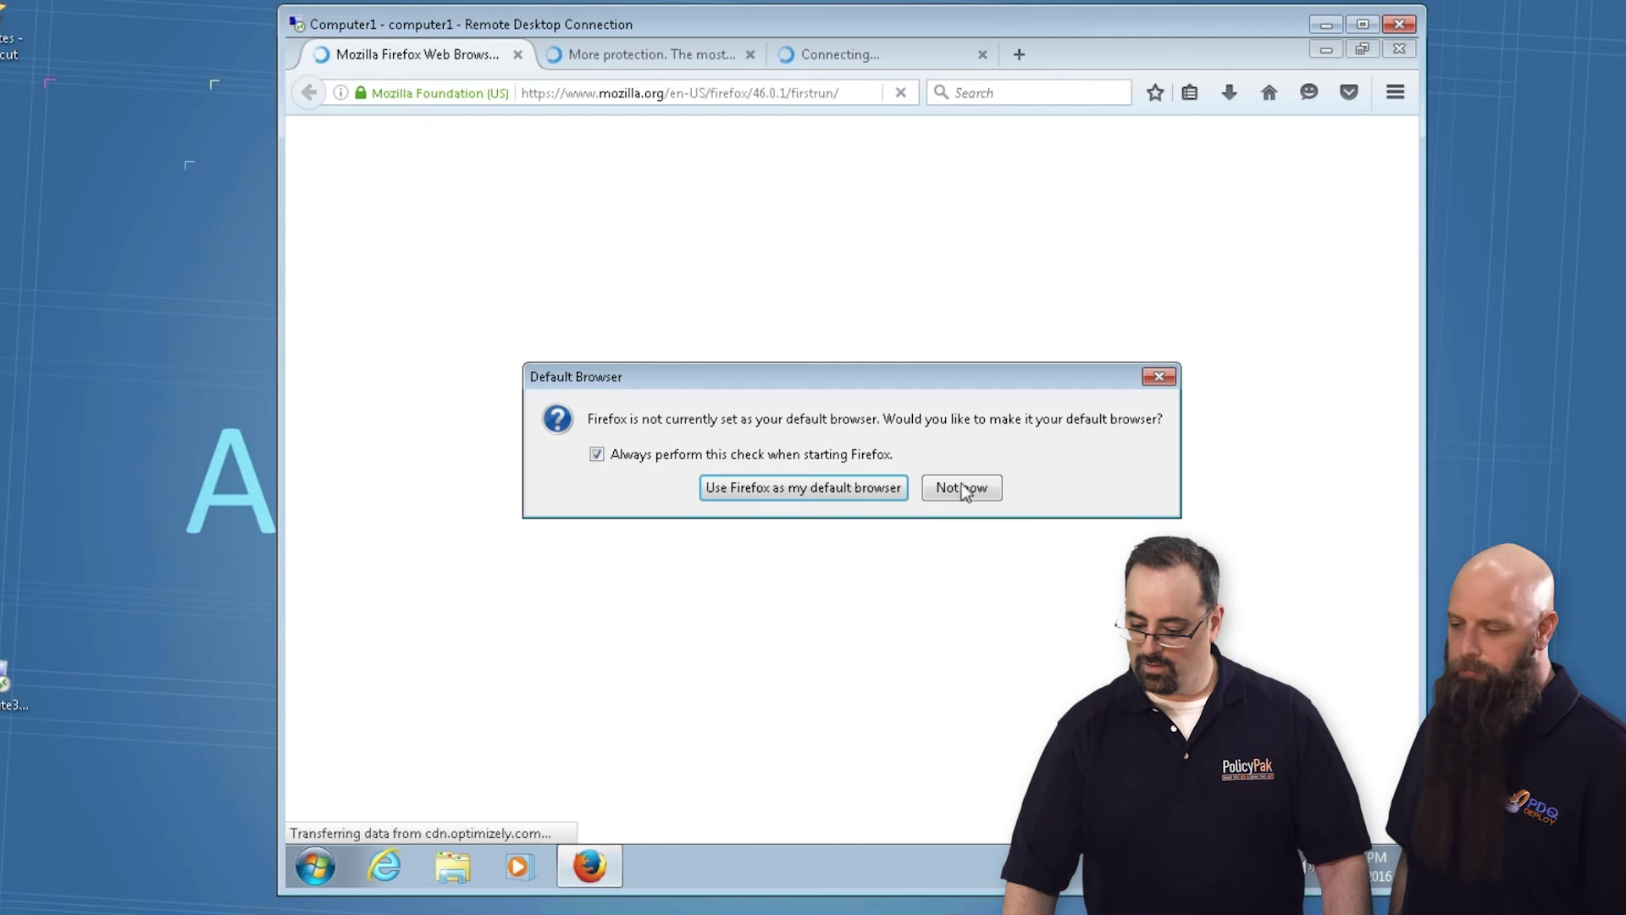
click(961, 487)
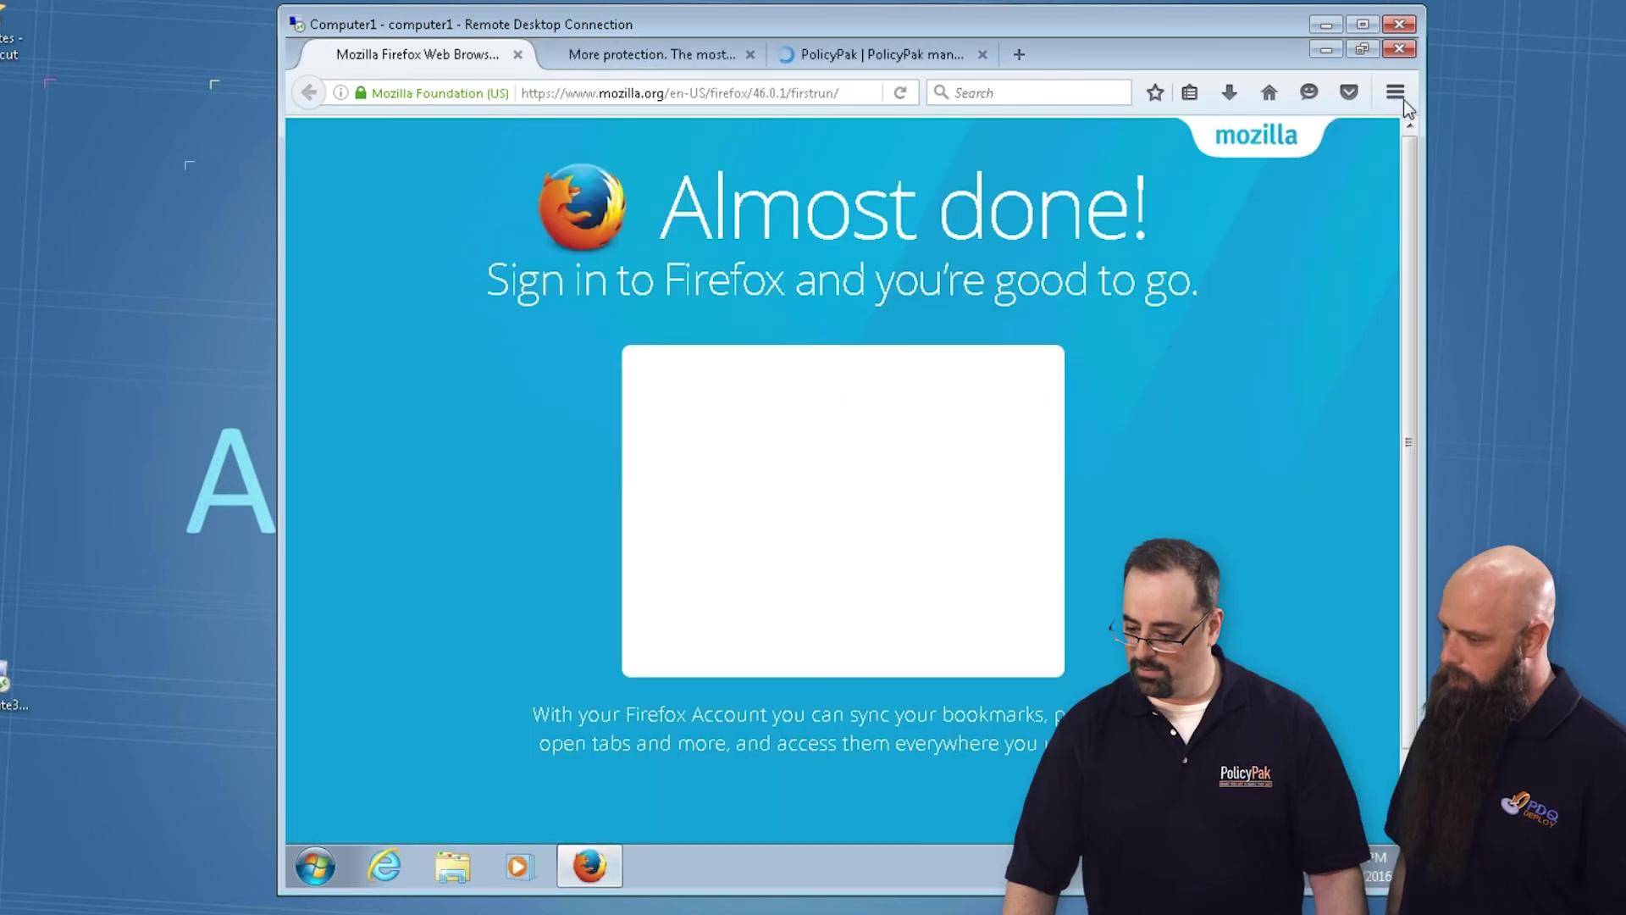
Check Firefox Options' Security page: add-on warnings and attack-site and forgery blocking are policy-locked on
click(1395, 93)
click(1251, 428)
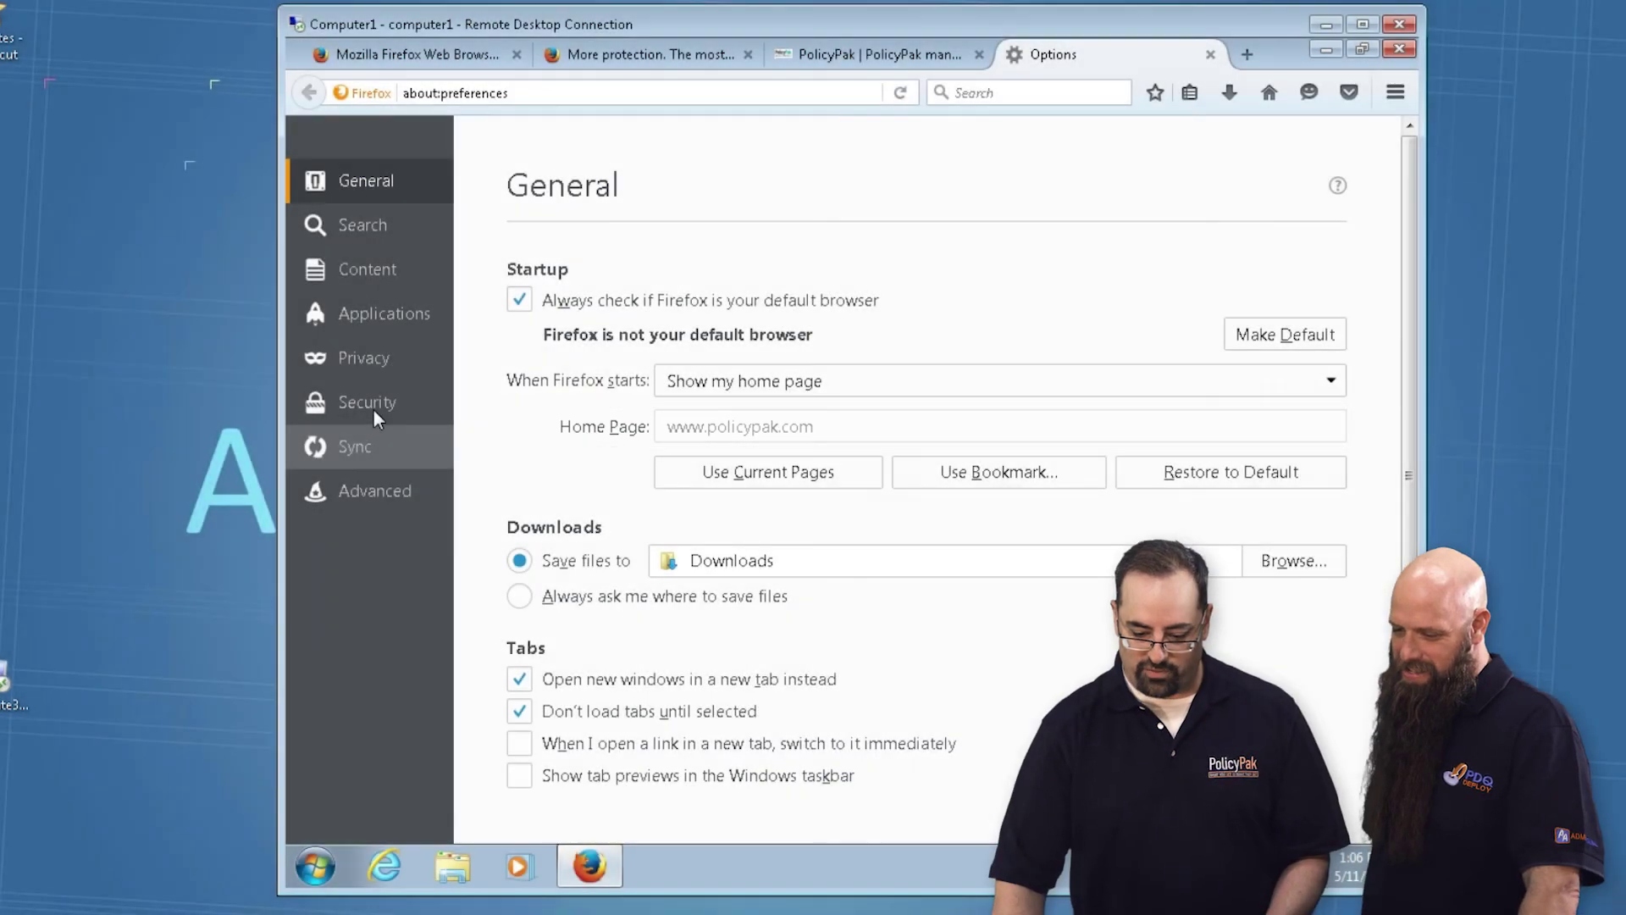
click(375, 401)
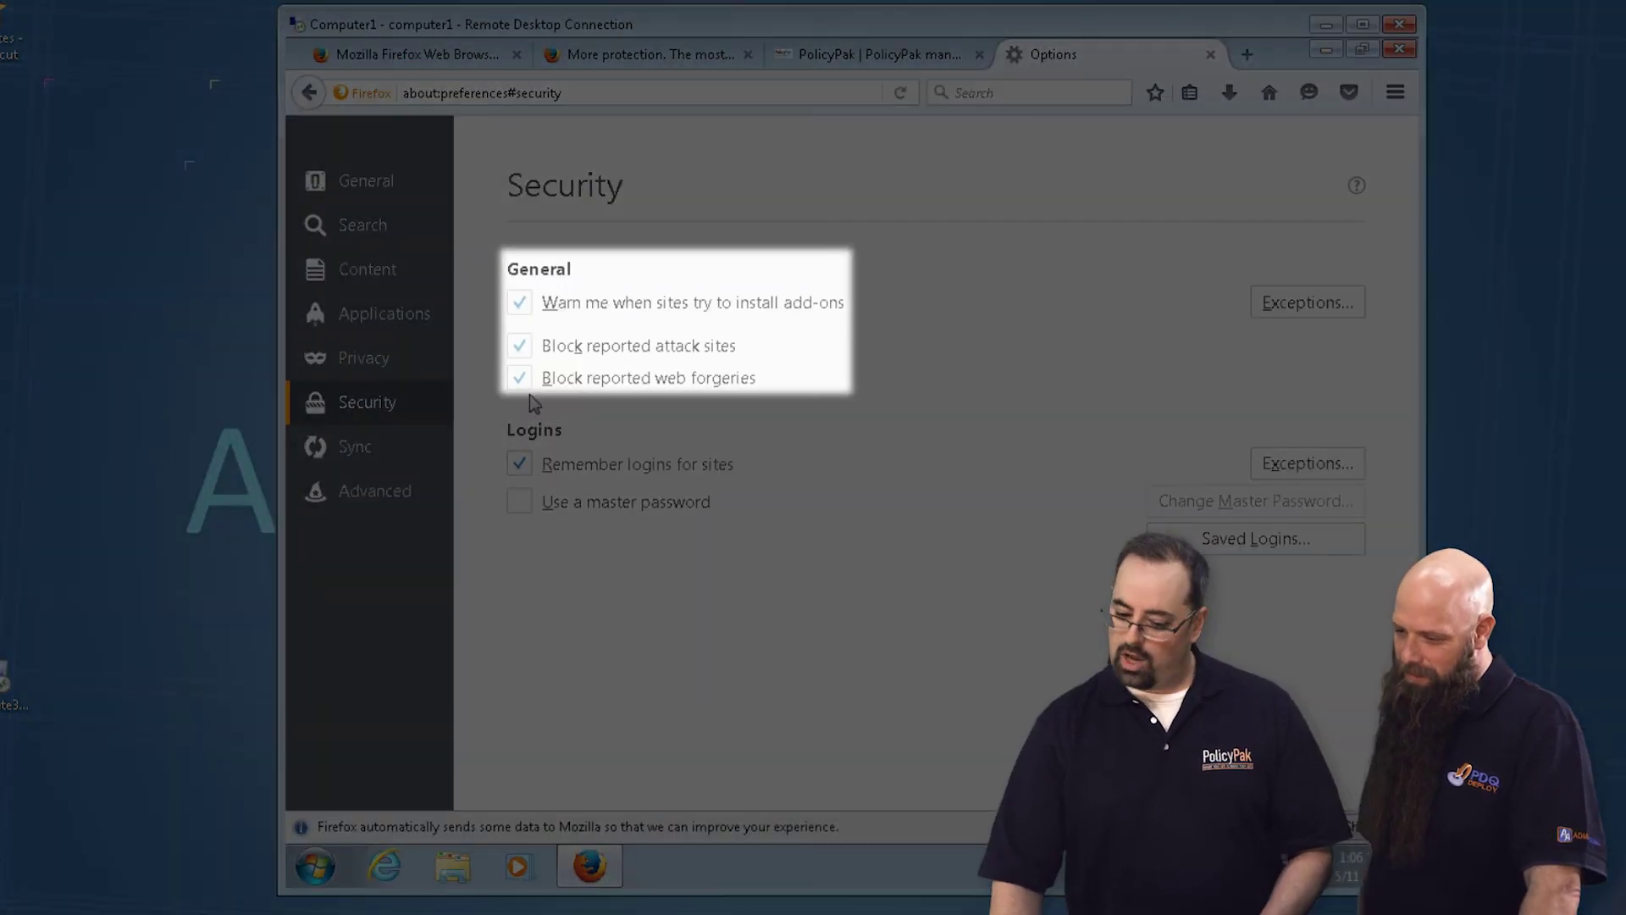